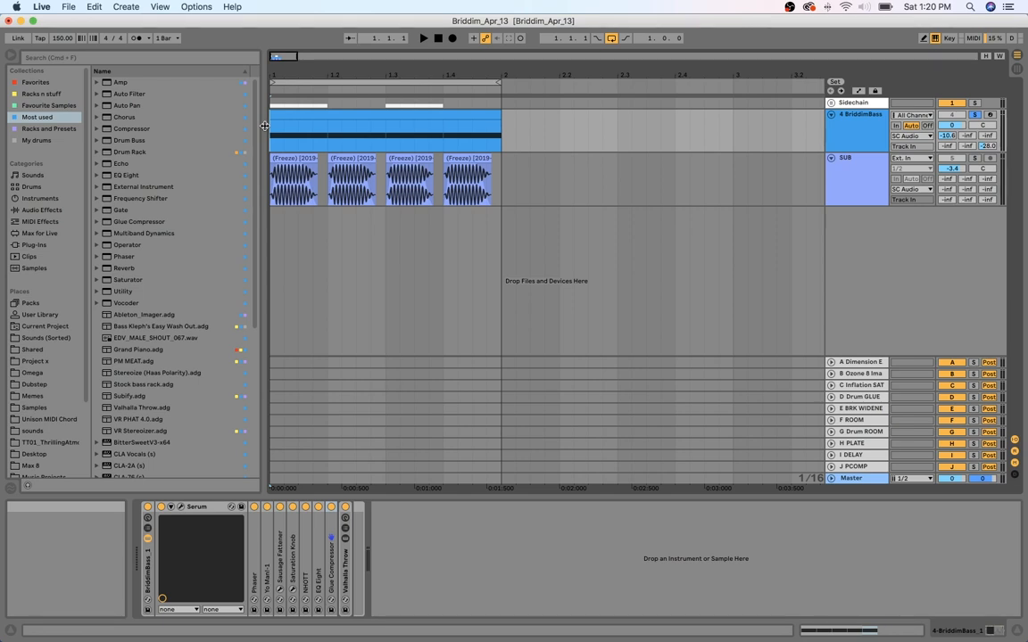
Activate the BriddimBass track, turn off its solo, and play the loop
click(952, 115)
click(975, 115)
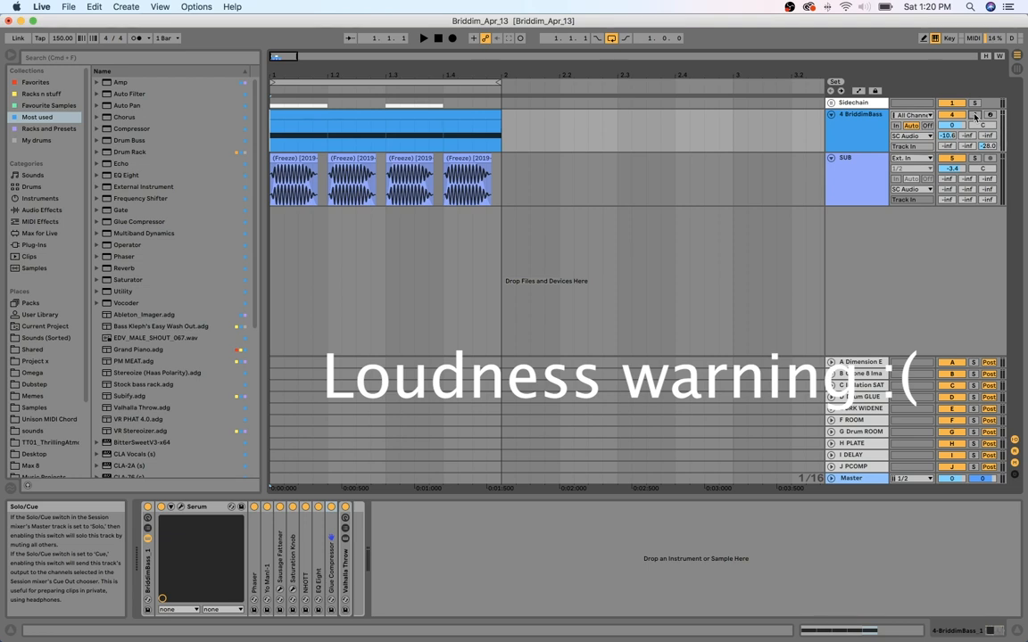
key(space)
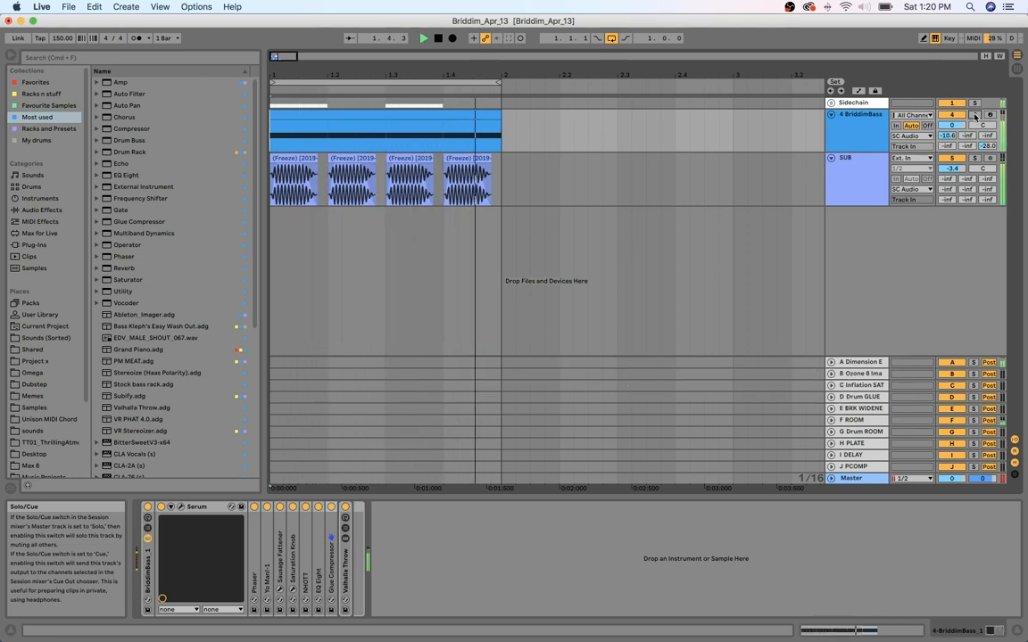
key(space)
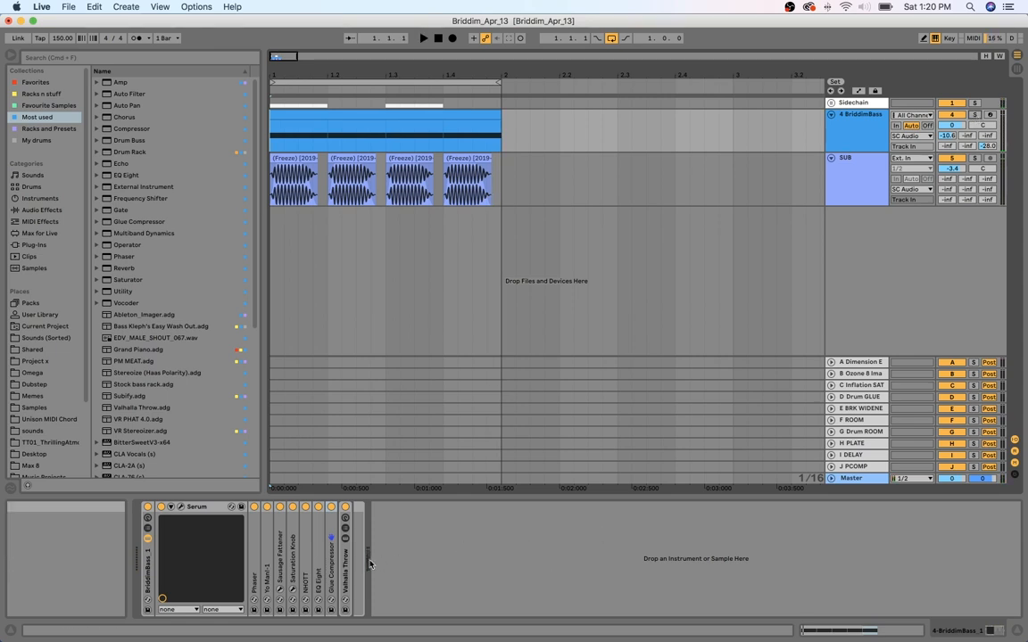
Unfold the bass track's EQ Eight, adjust band 4, and set band 6 to 2.20 kHz at -3.60 dB
double_click(318, 564)
key(space)
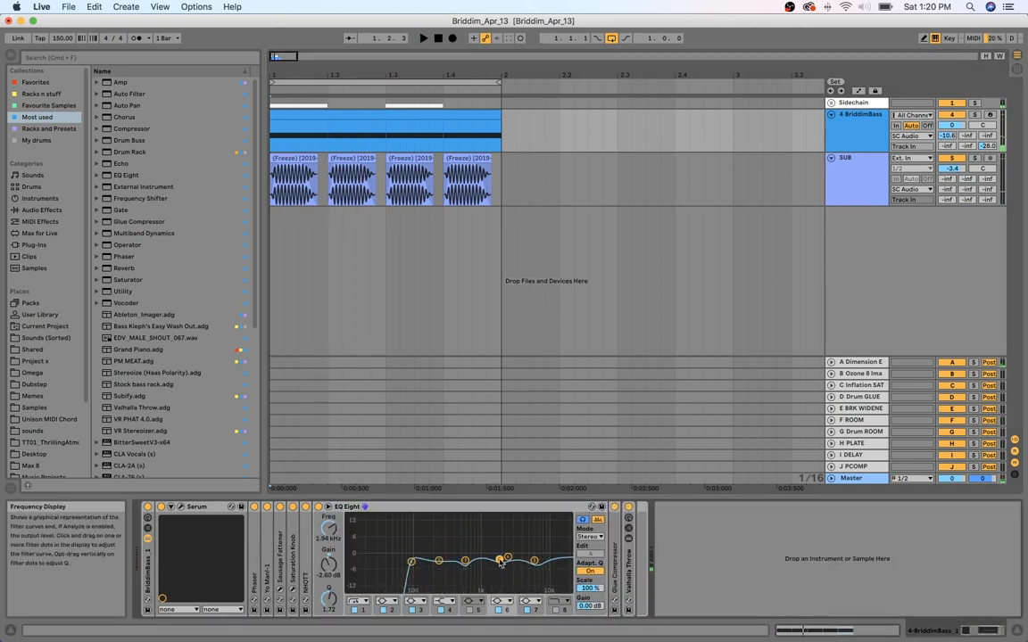
click(506, 563)
drag(508, 556, 517, 554)
click(505, 562)
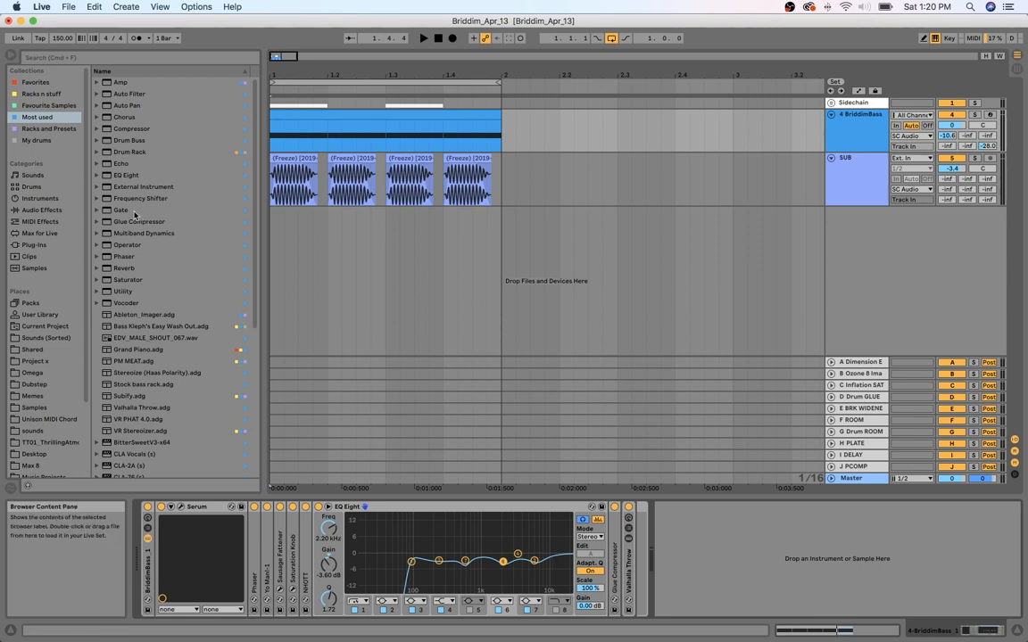
Set the audio buffer size to 2048 samples and play the loop to check playback
click(49, 6)
click(60, 41)
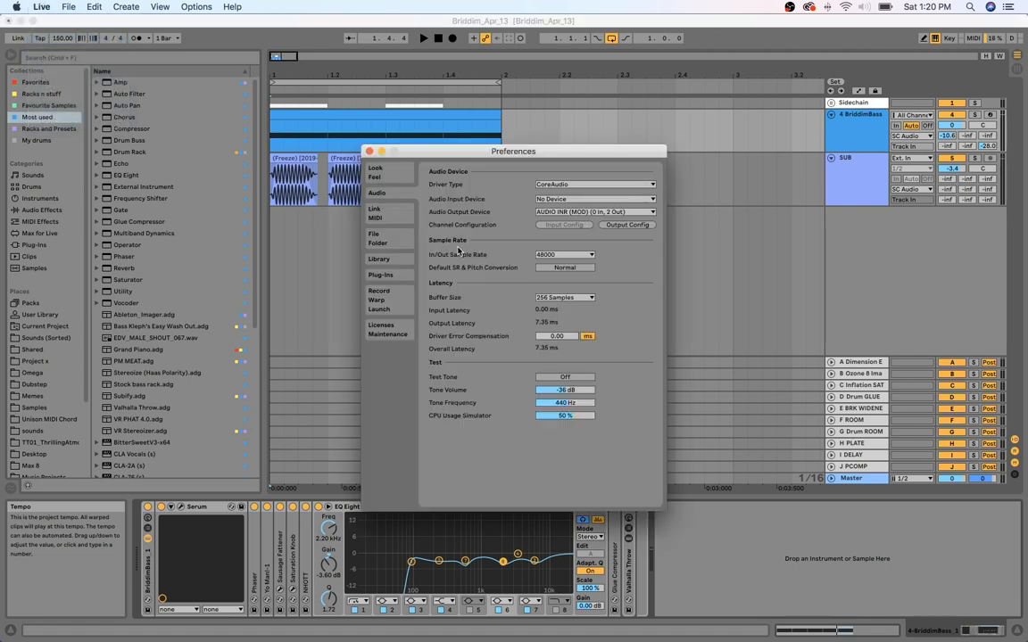
click(571, 299)
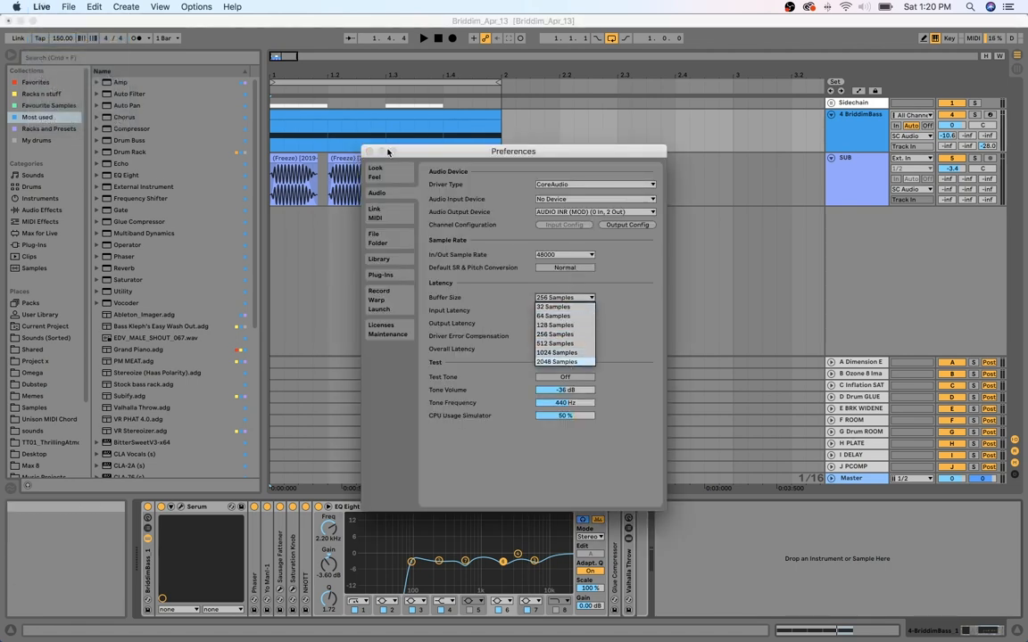
key(Return)
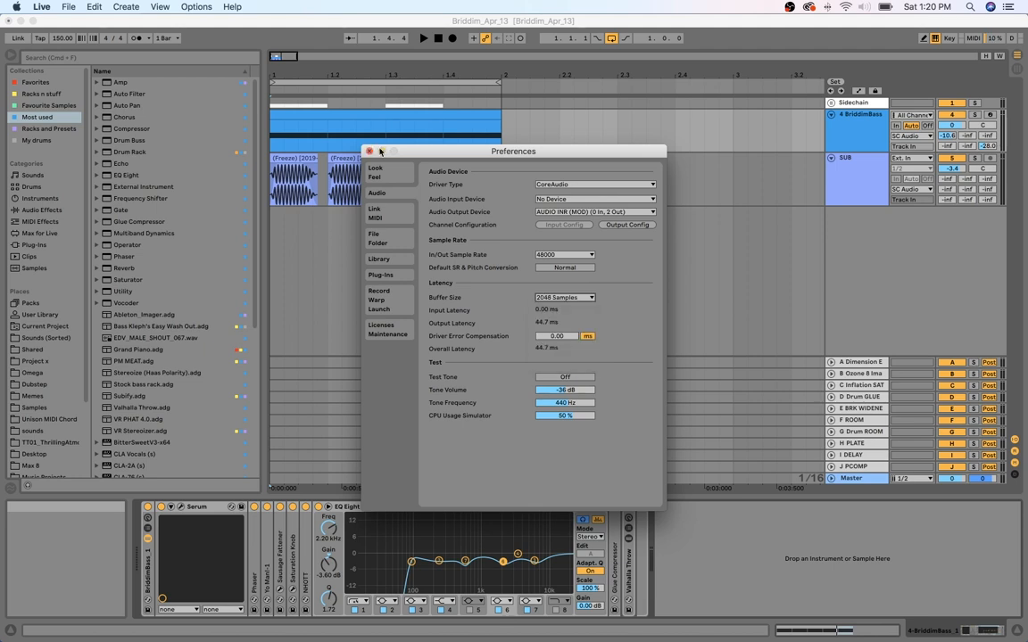
click(370, 152)
key(space)
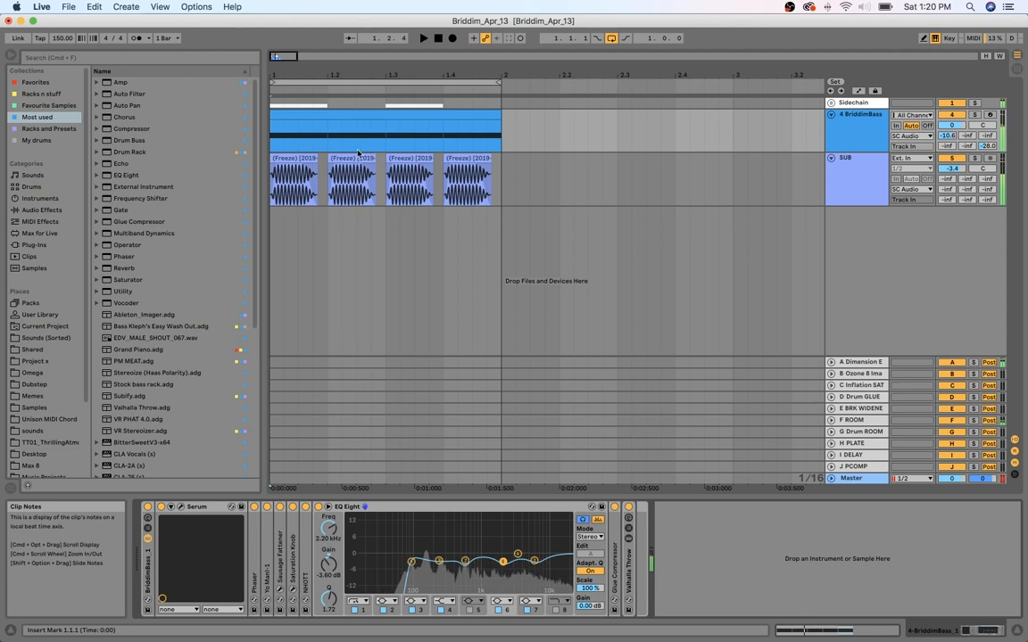
key(space)
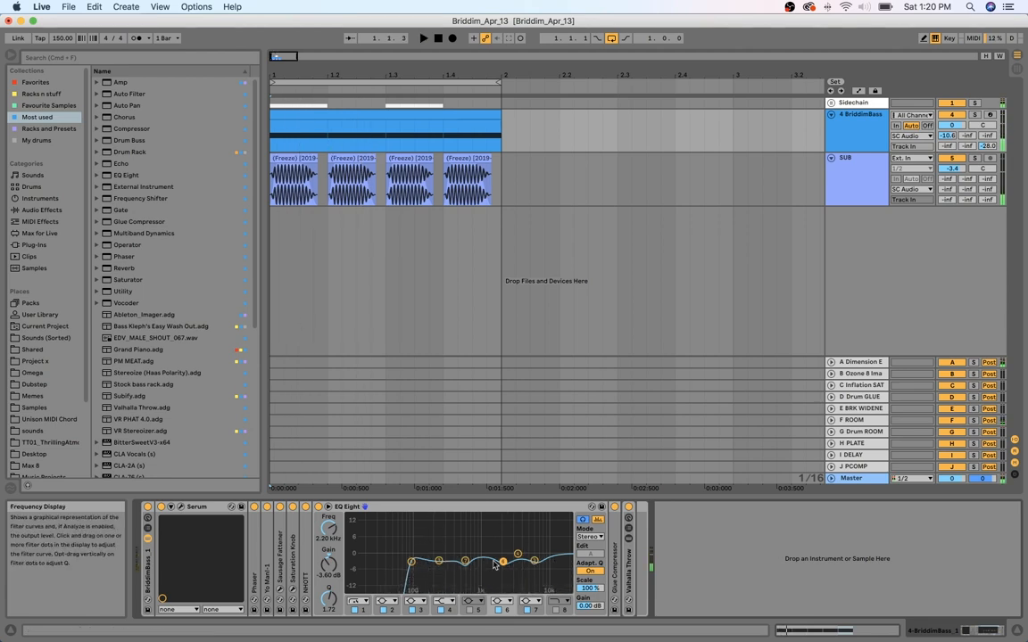
Change the audio buffer size to 1024 samples and audition the loop
click(39, 6)
click(50, 40)
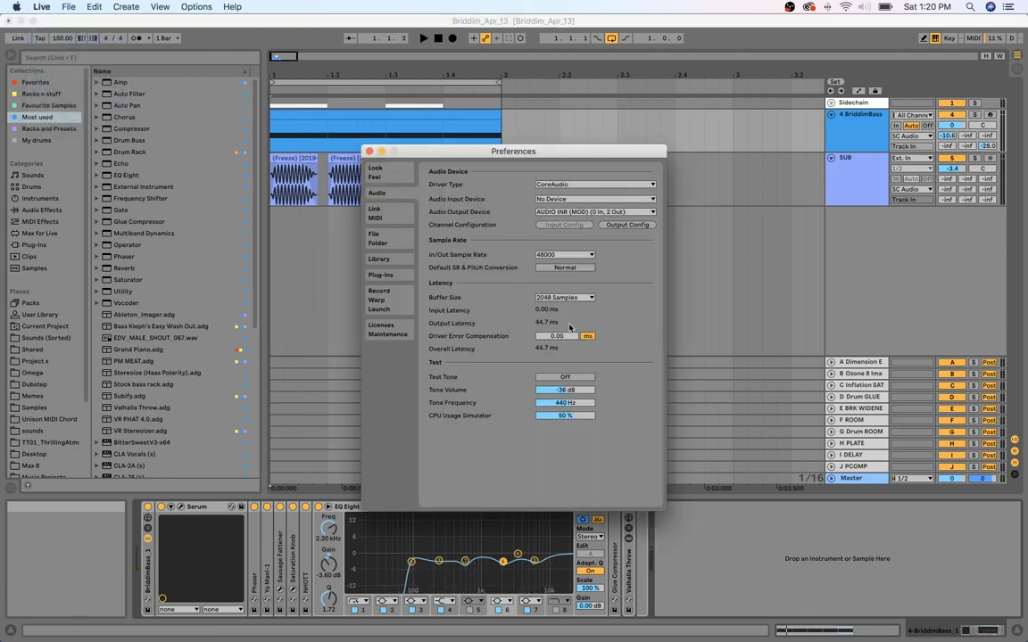
click(565, 297)
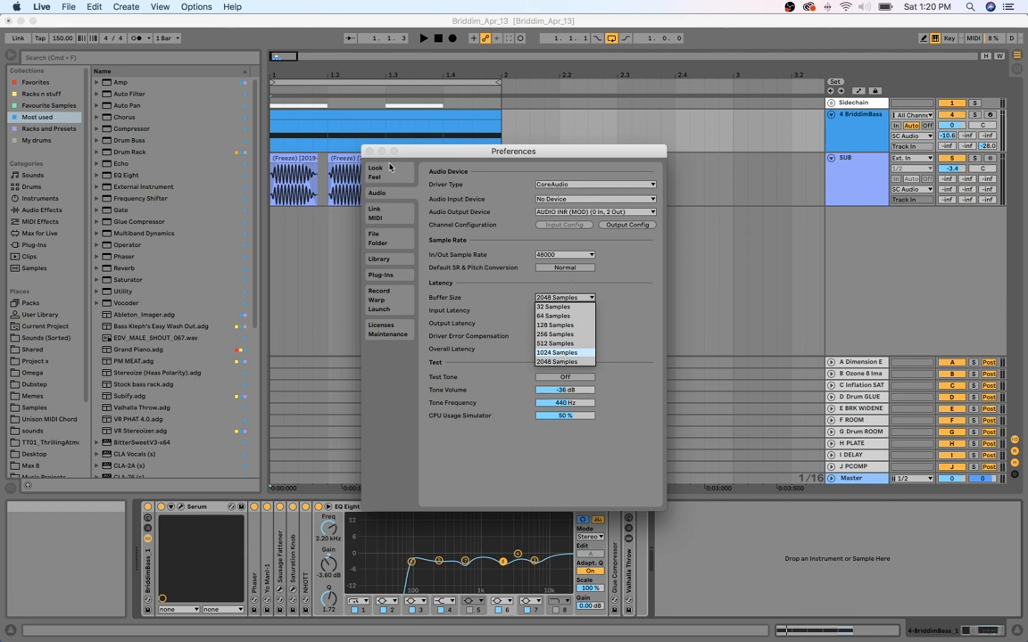
click(369, 152)
click(369, 152)
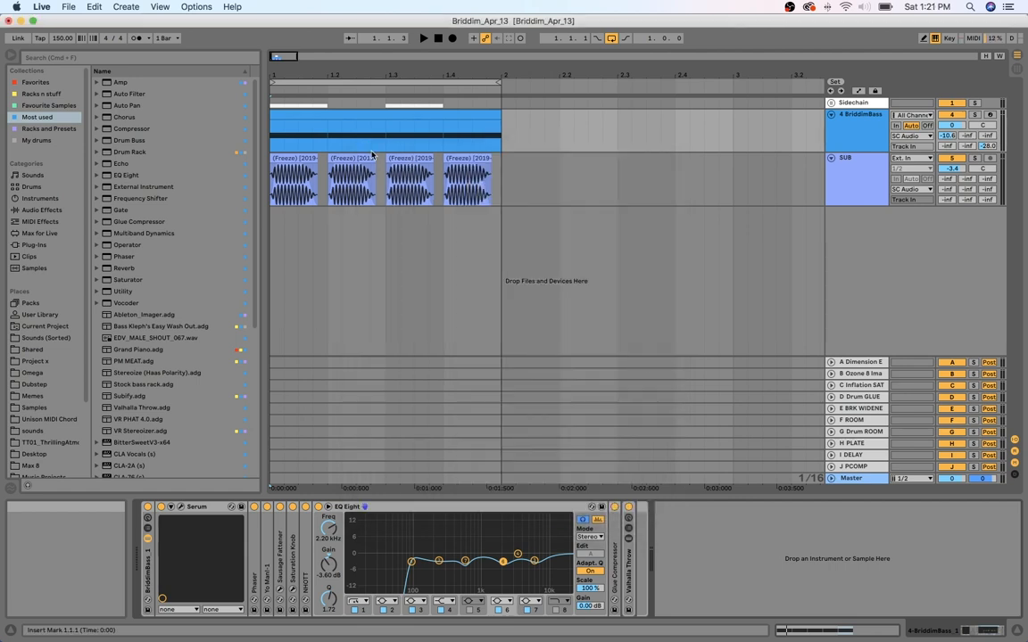
key(space)
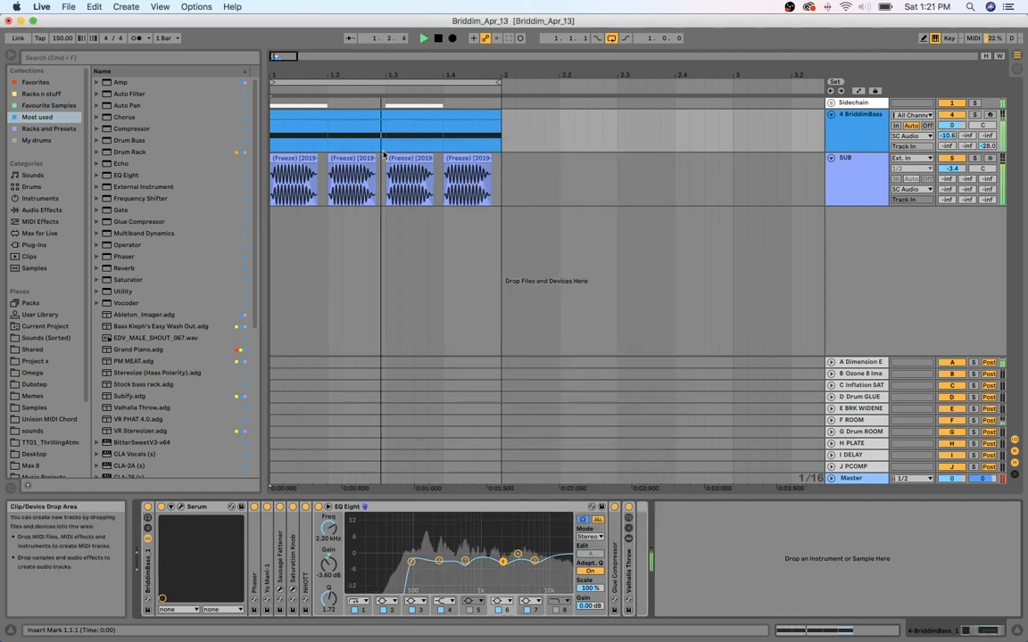
key(space)
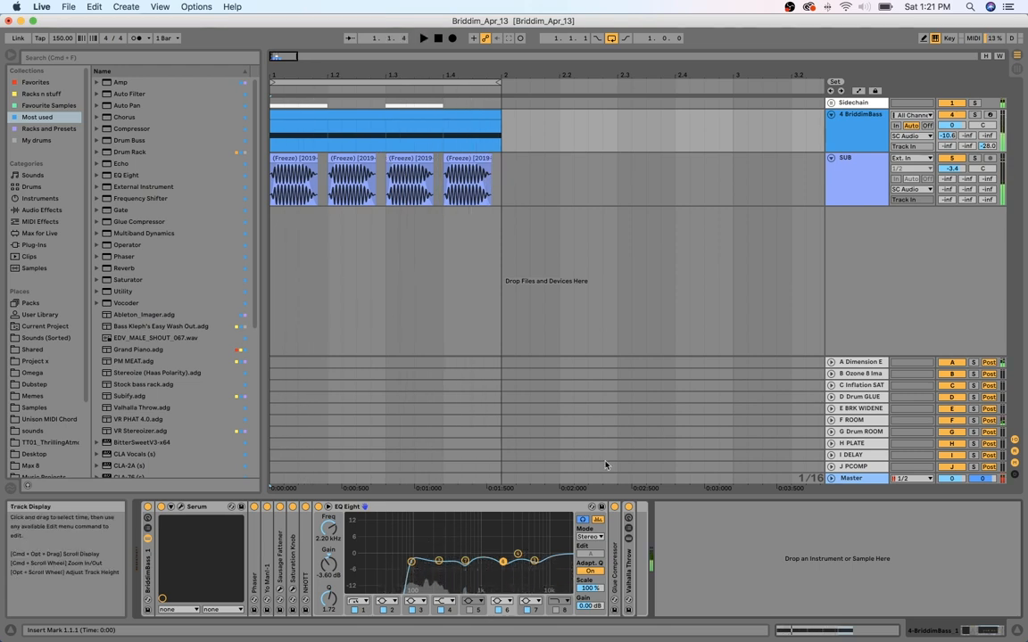
Deactivate all effects after Serum on the bass track, from Phaser through Valhalla Throw
click(627, 558)
shift+click(256, 549)
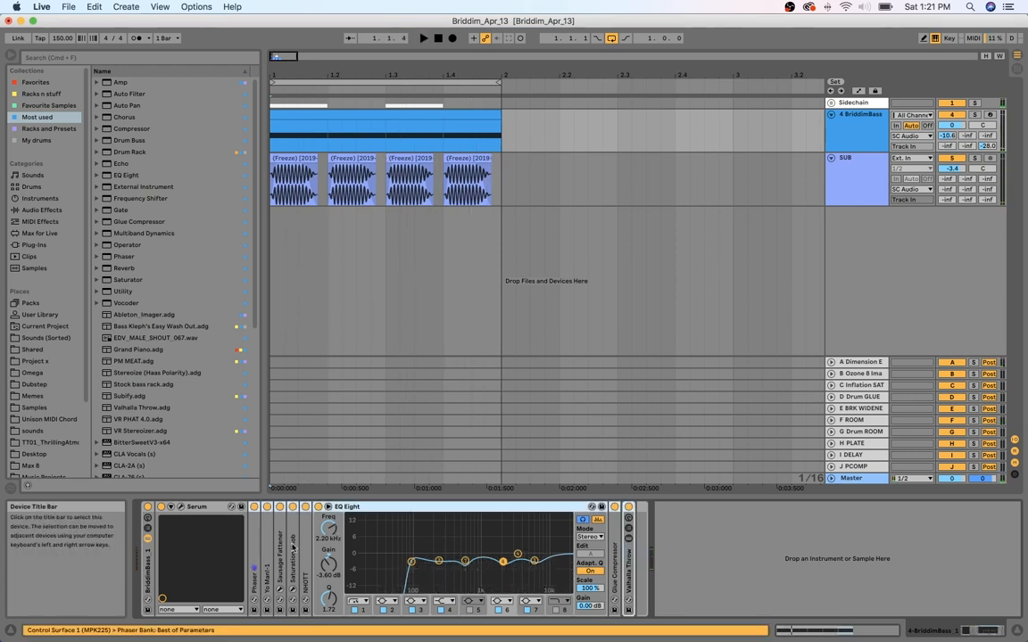
key(0)
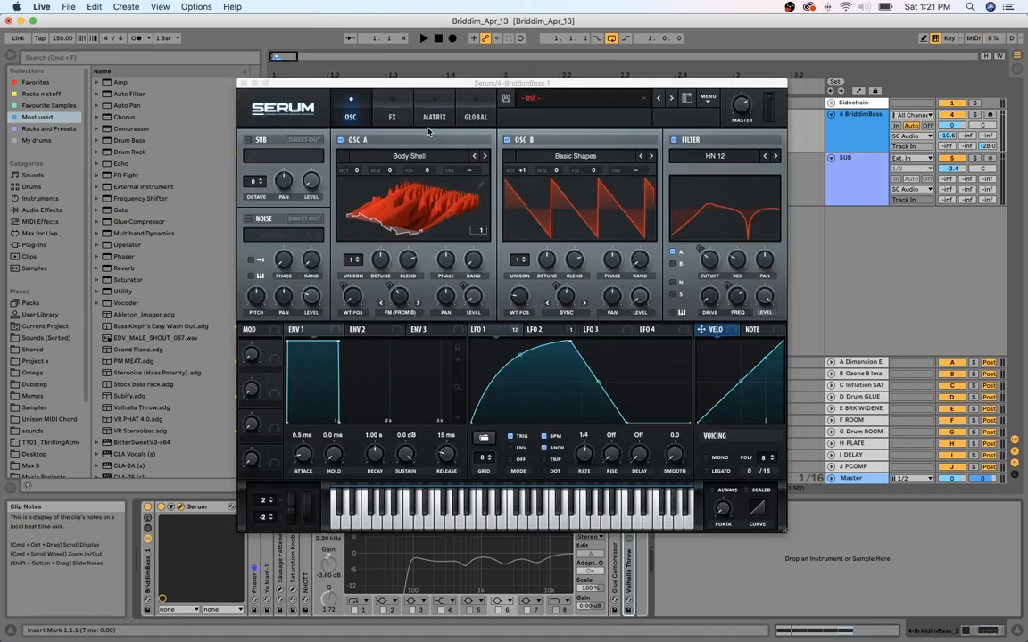
Check Serum's FX page, then switch off the filter and oscillator B and play the loop
click(422, 106)
click(406, 108)
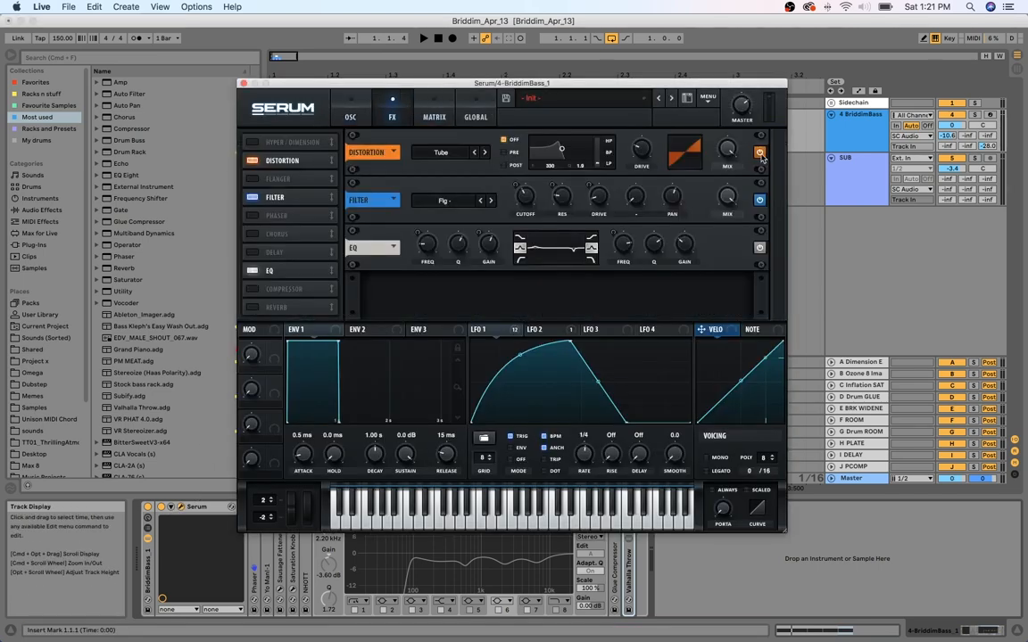
click(338, 108)
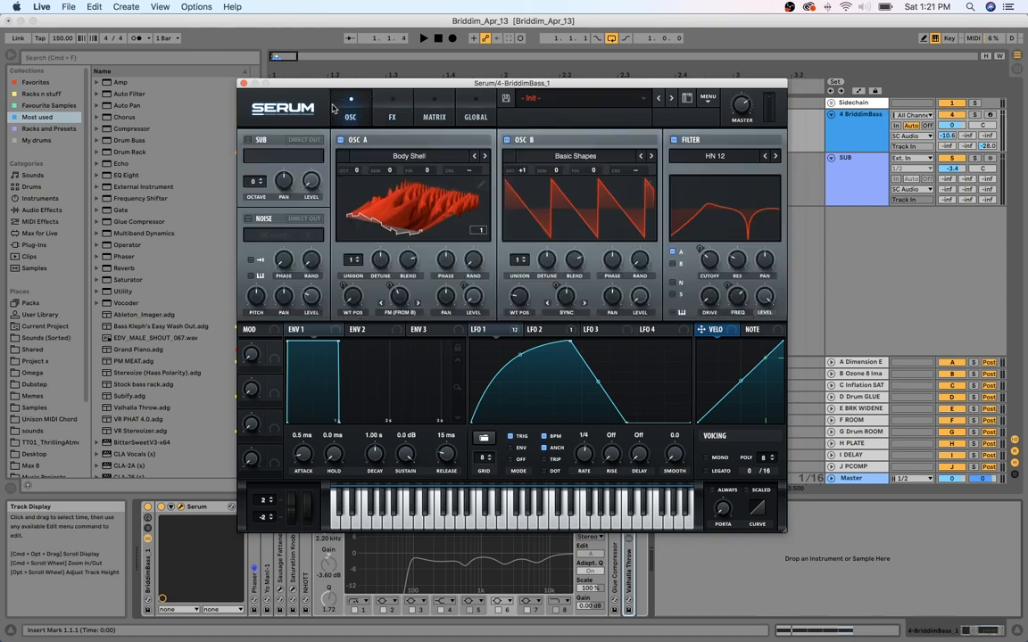
click(705, 140)
click(524, 140)
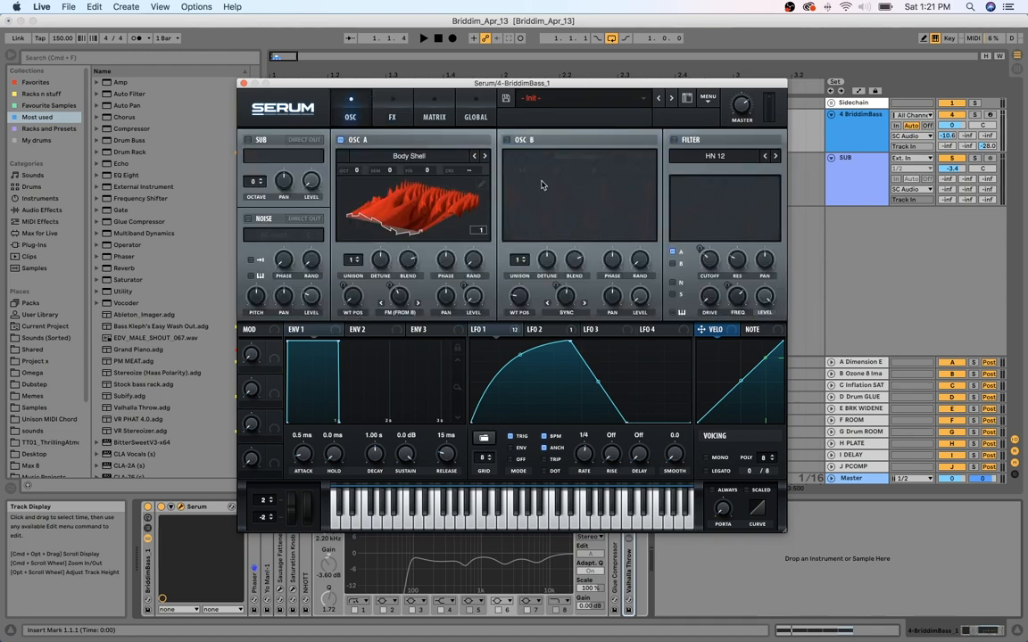
key(space)
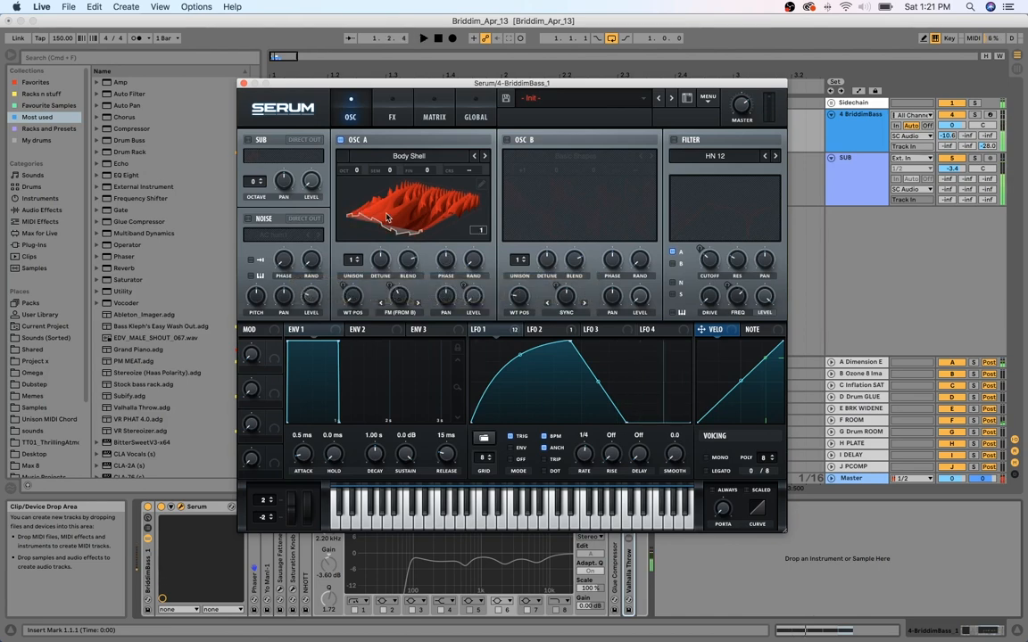
Browse the Cymatics - Jawz Wavetables available for oscillator A, keeping Body Shell
click(413, 168)
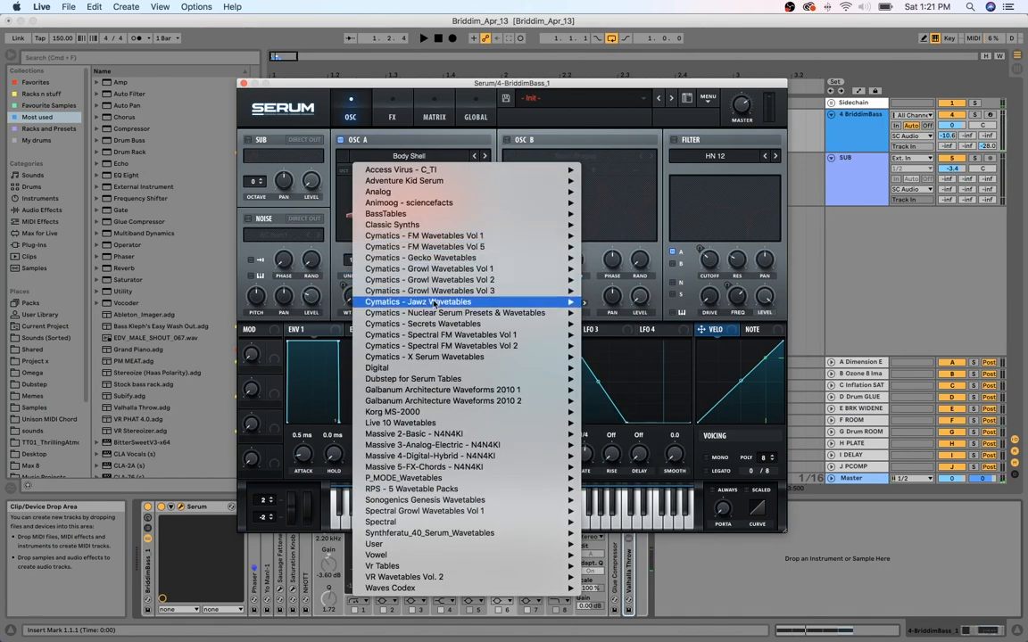
mouse_move(499, 301)
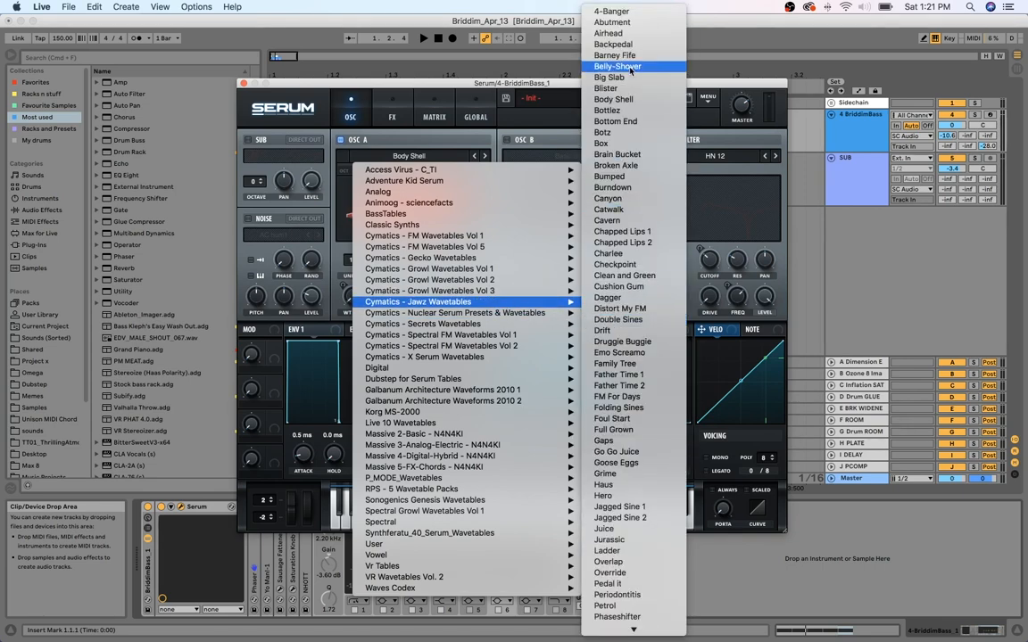
click(413, 156)
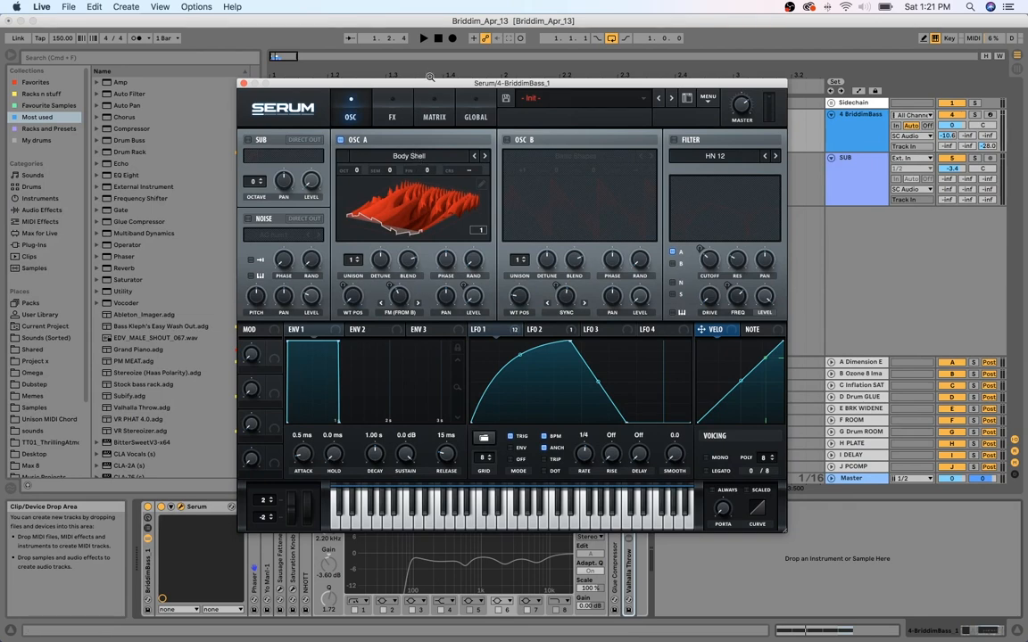
Select LFO 1 in Serum and play the loop to observe its modulation of oscillator A
drag(447, 86, 362, 66)
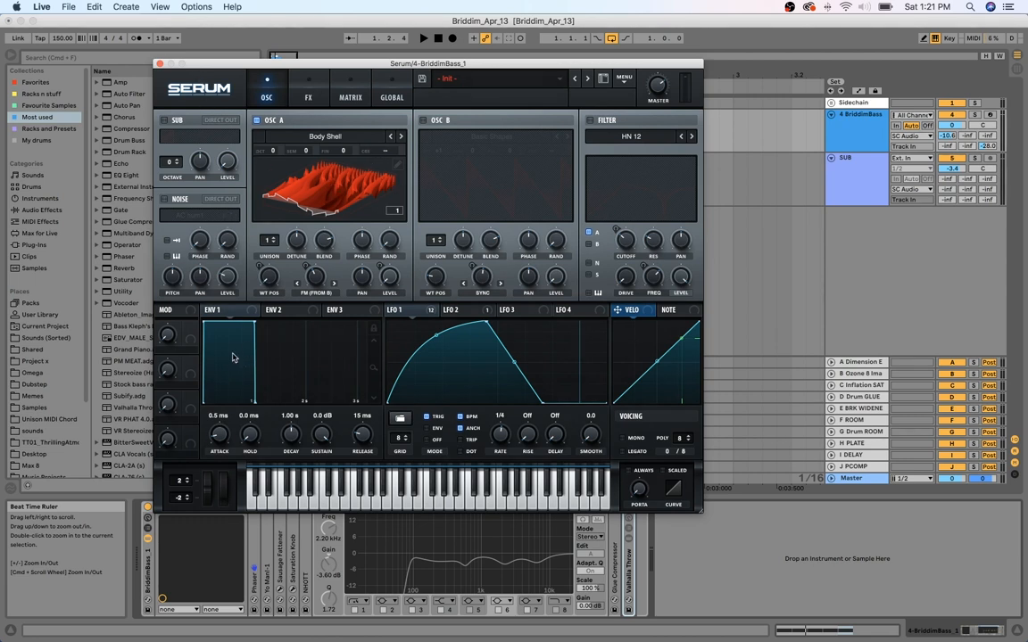
drag(272, 290, 295, 347)
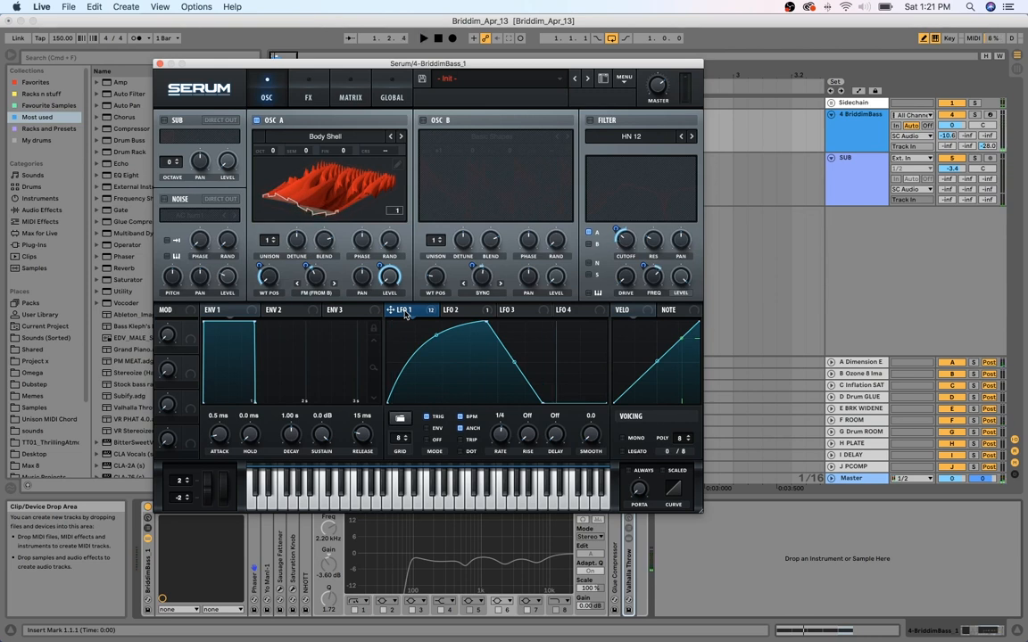
key(space)
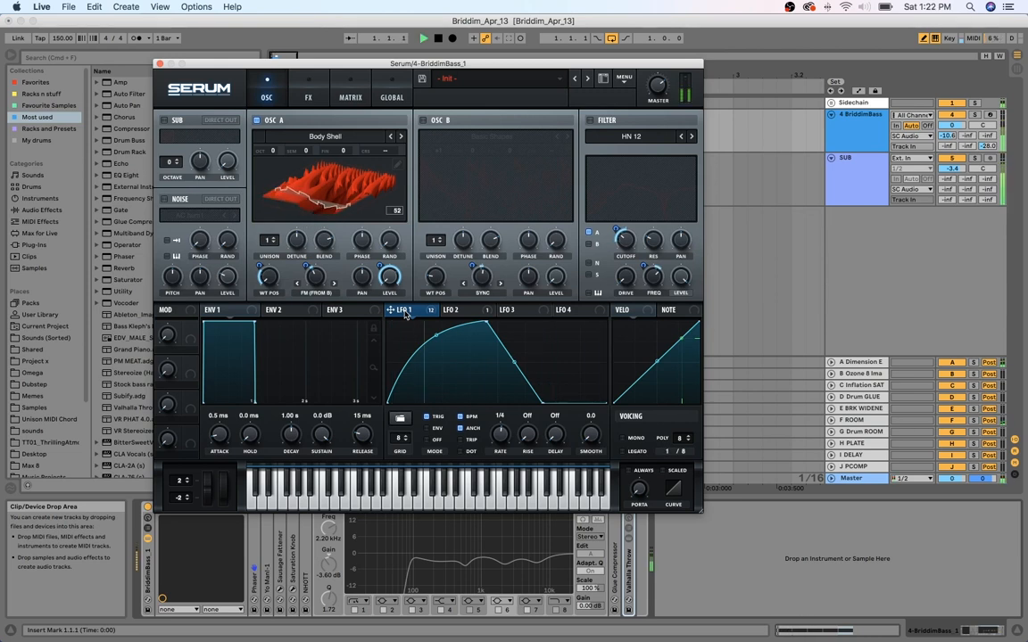
key(space)
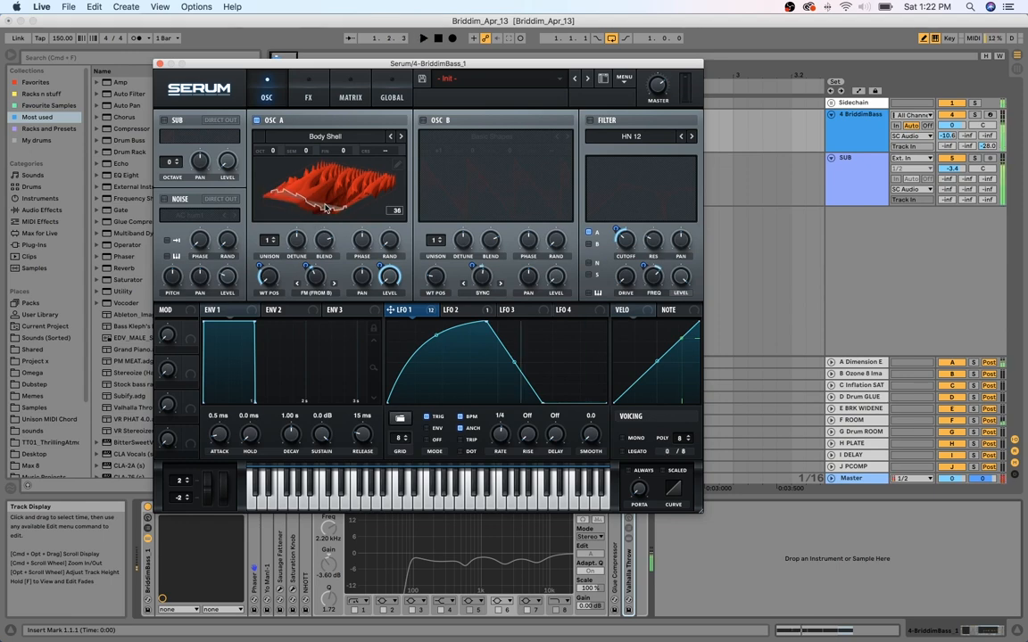
Look through oscillator A's Cymatics - Jawz wavetable list again without changing the selection
click(316, 145)
mouse_move(384, 282)
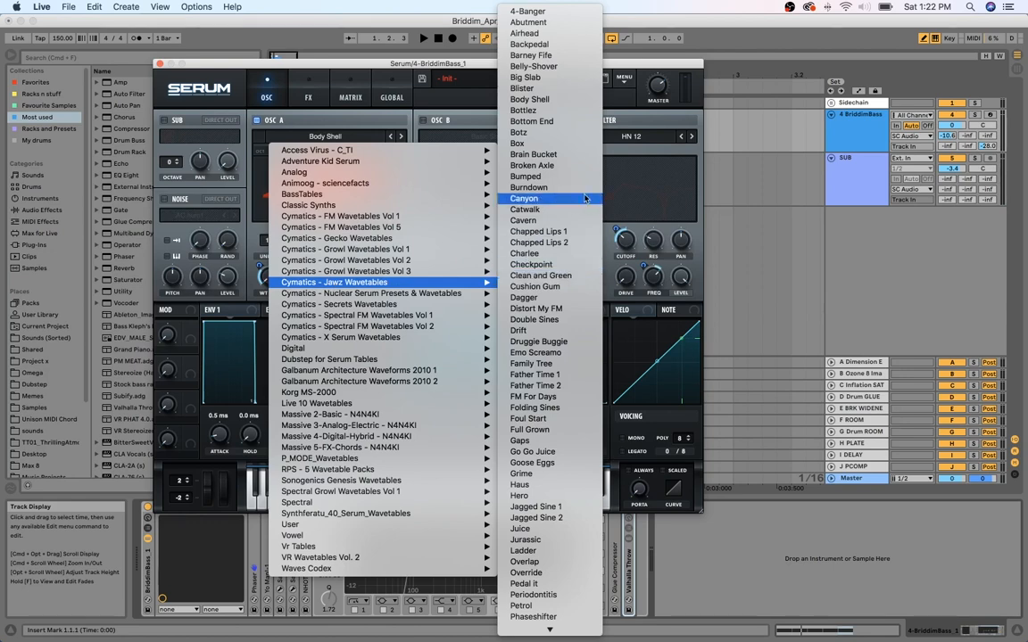
click(365, 129)
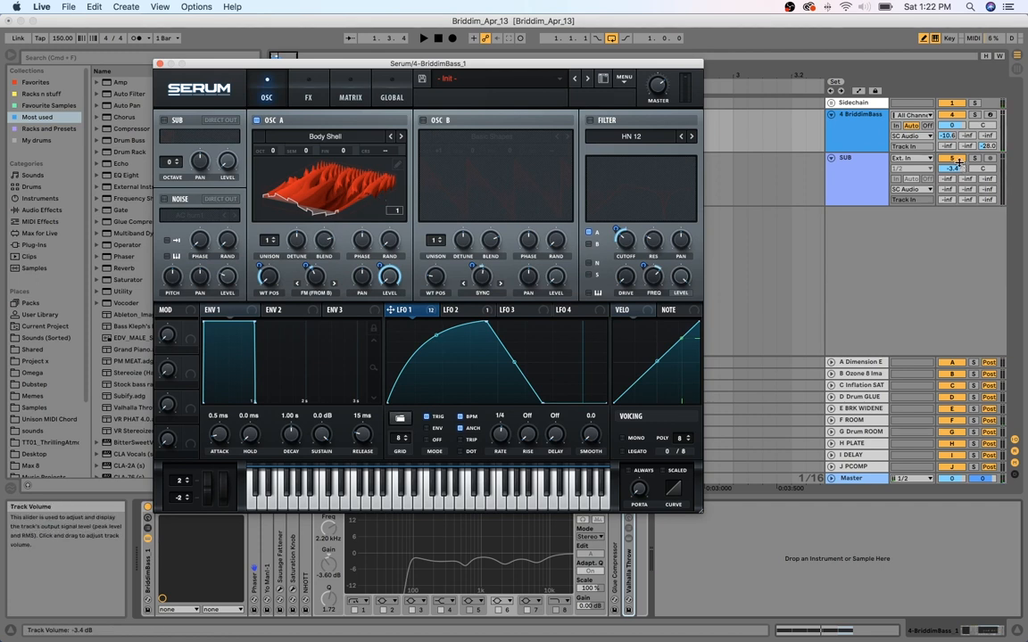
Mute the SUB track and play the loop to hear the bass on its own
click(764, 264)
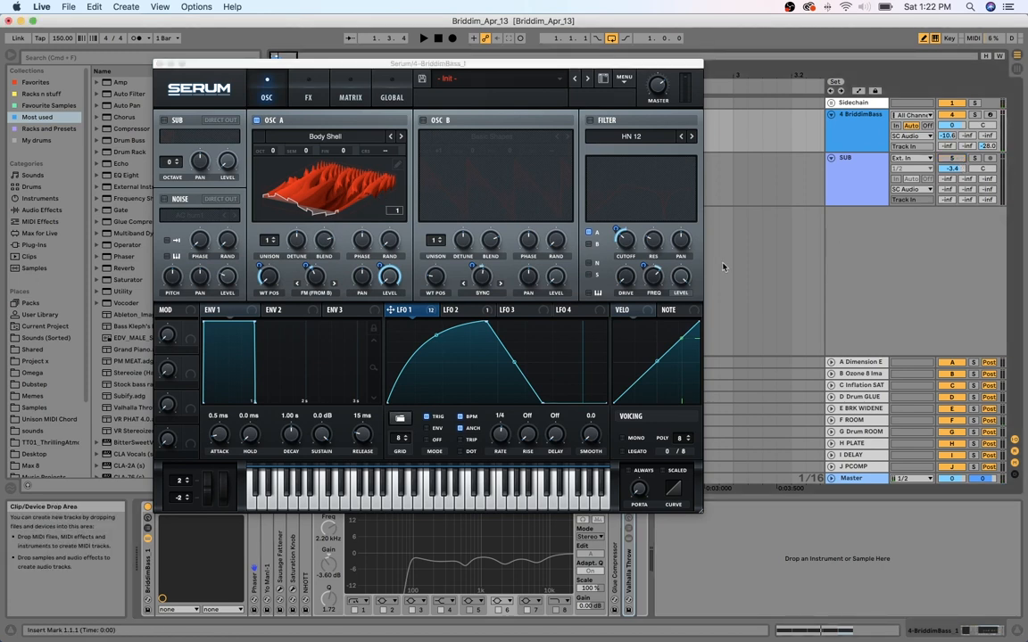
key(space)
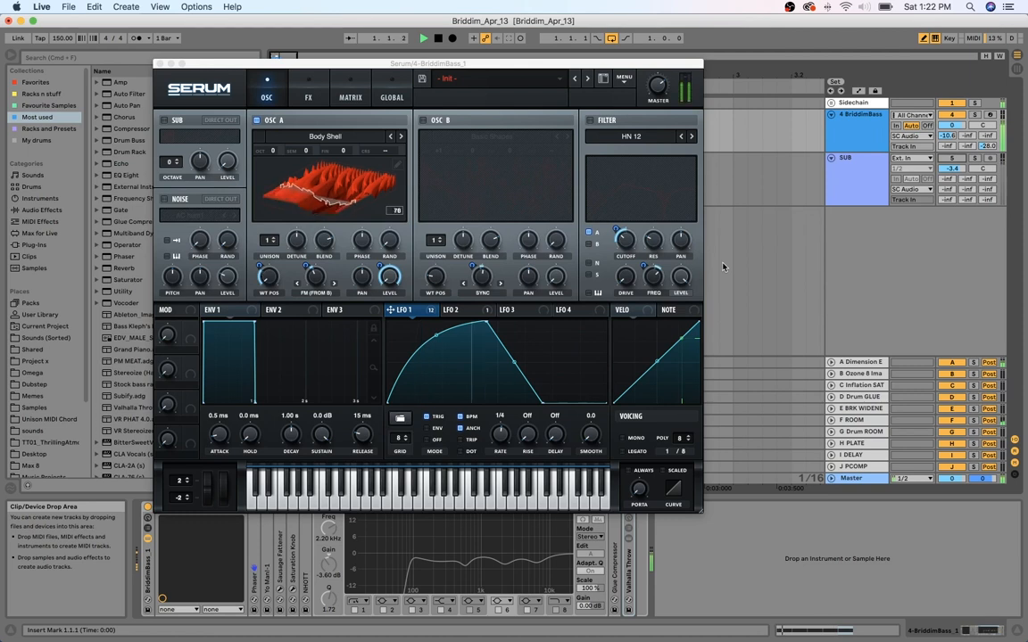
click(414, 308)
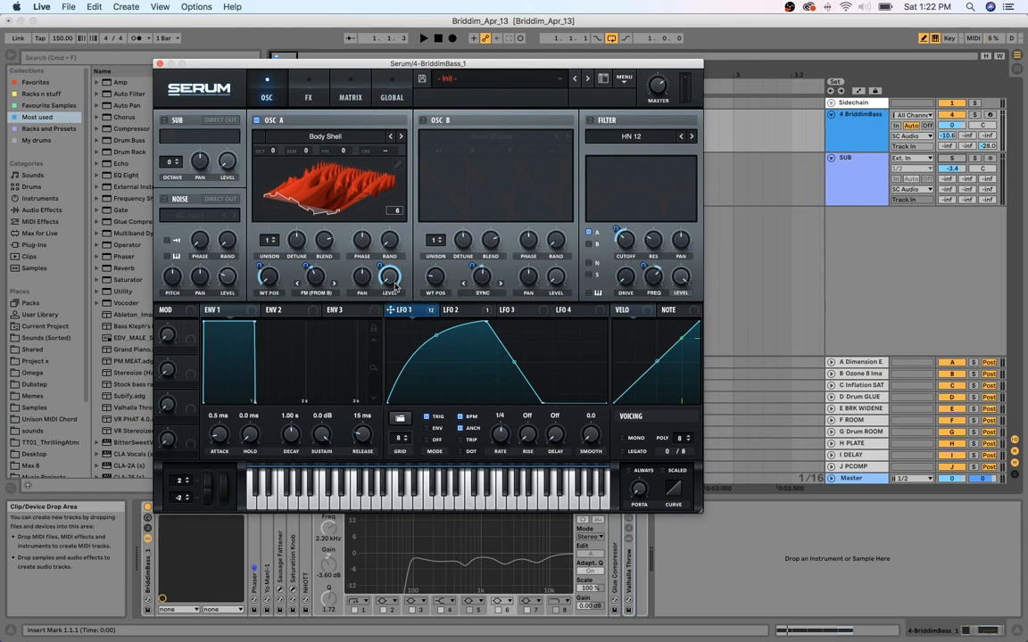
Turn Serum's oscillator B back on and play the loop to hear its FM on oscillator A
mouse_move(321, 281)
mouse_move(267, 283)
click(445, 123)
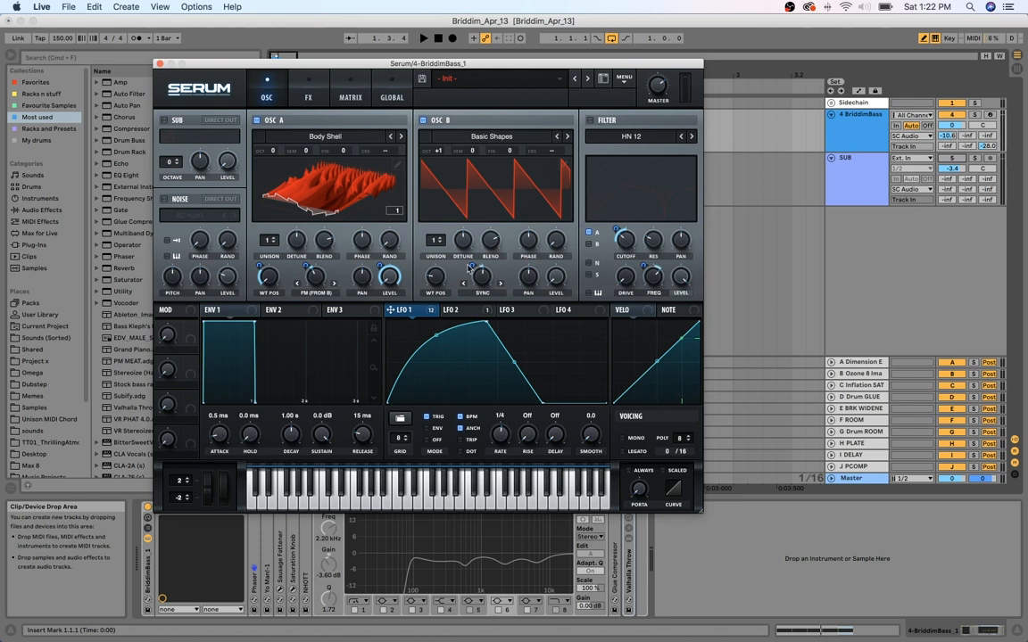
key(space)
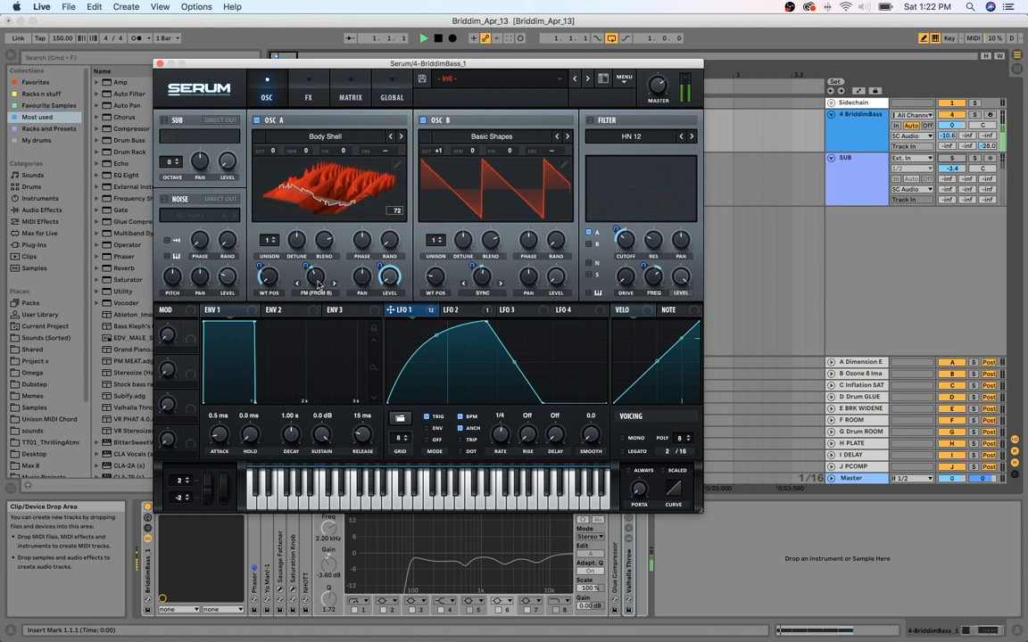
Check oscillator B's octave setting and replay the loop to hear its effect on the FM
key(space)
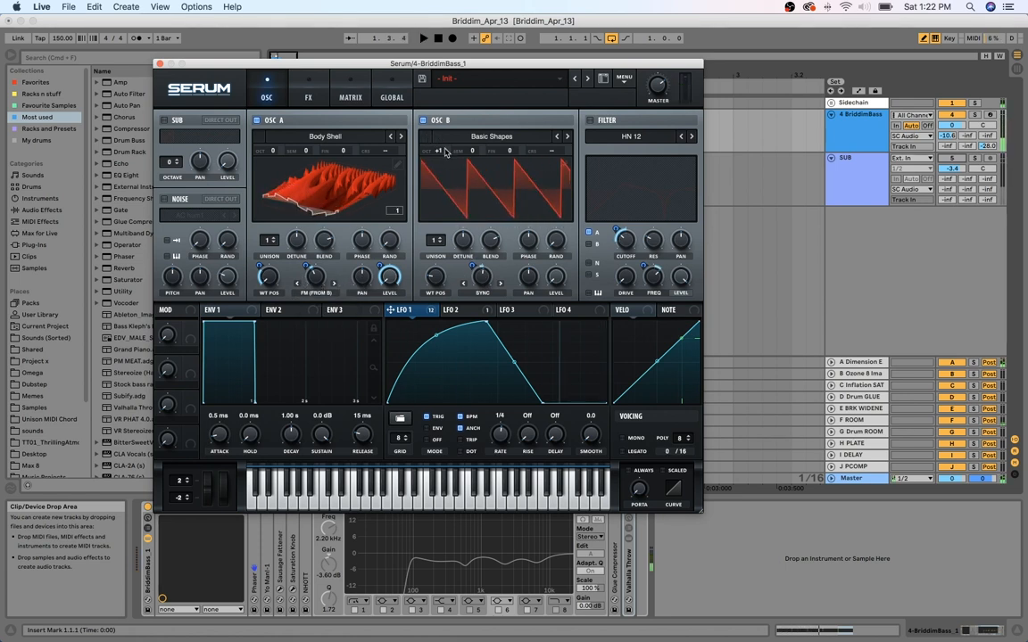
mouse_move(441, 156)
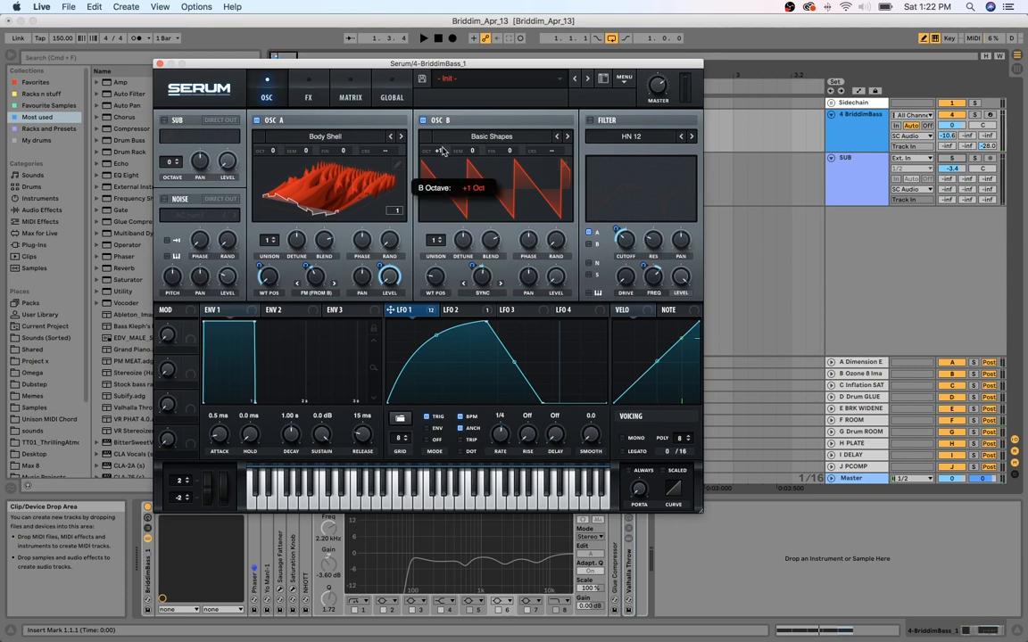
key(space)
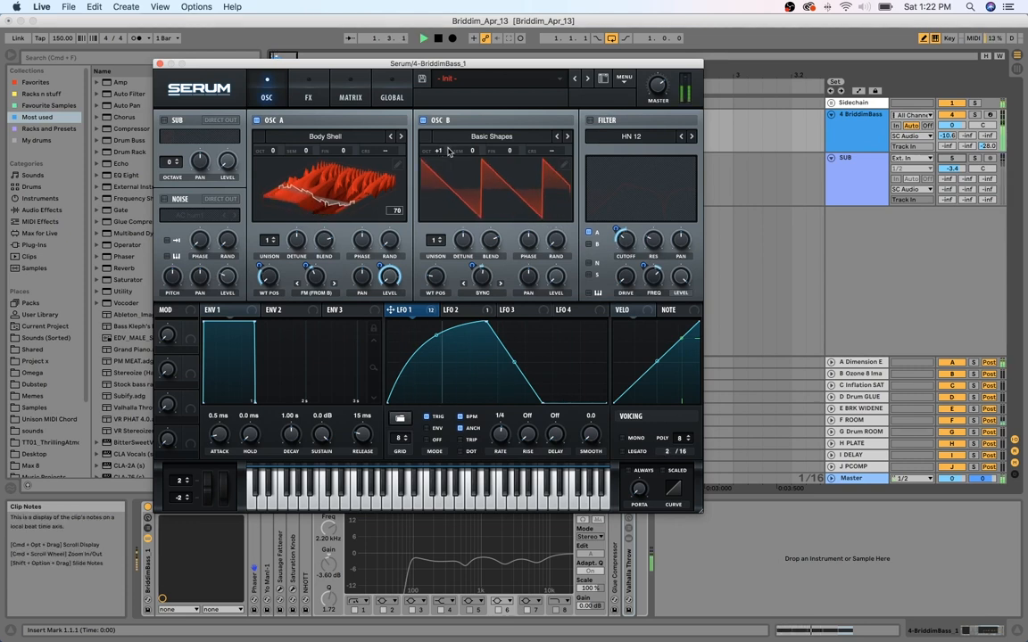
key(space)
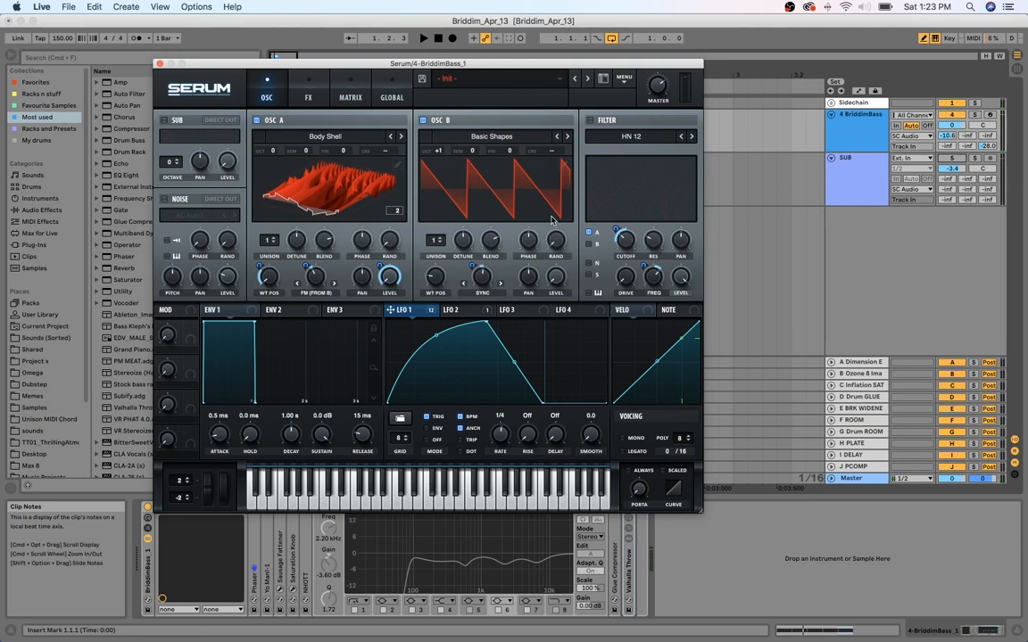
Load the Def saw wavetable from the User folder into oscillator B as an alternative FM source
click(924, 38)
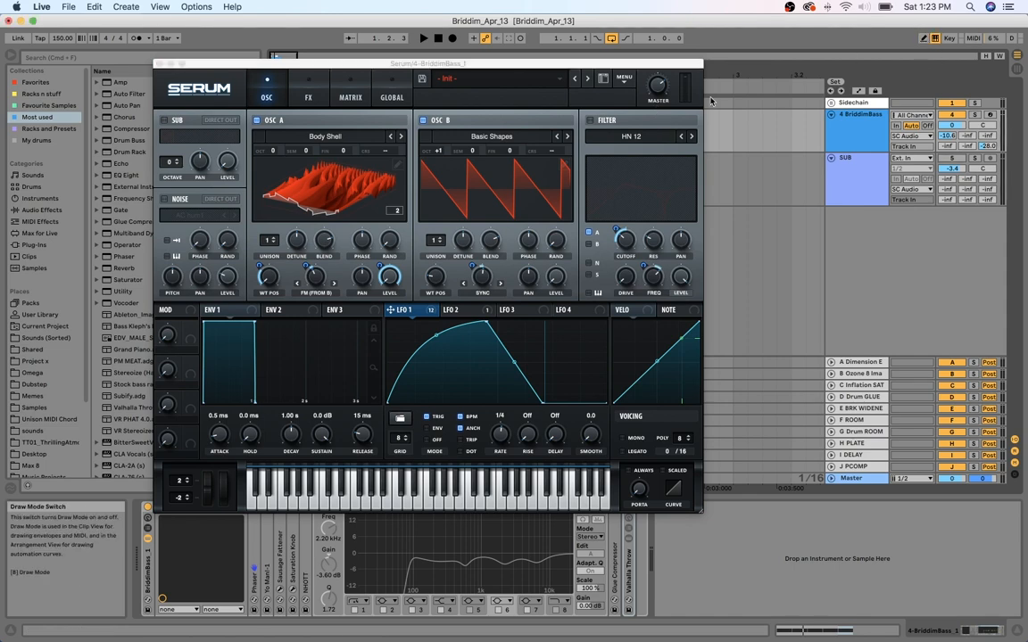
click(489, 139)
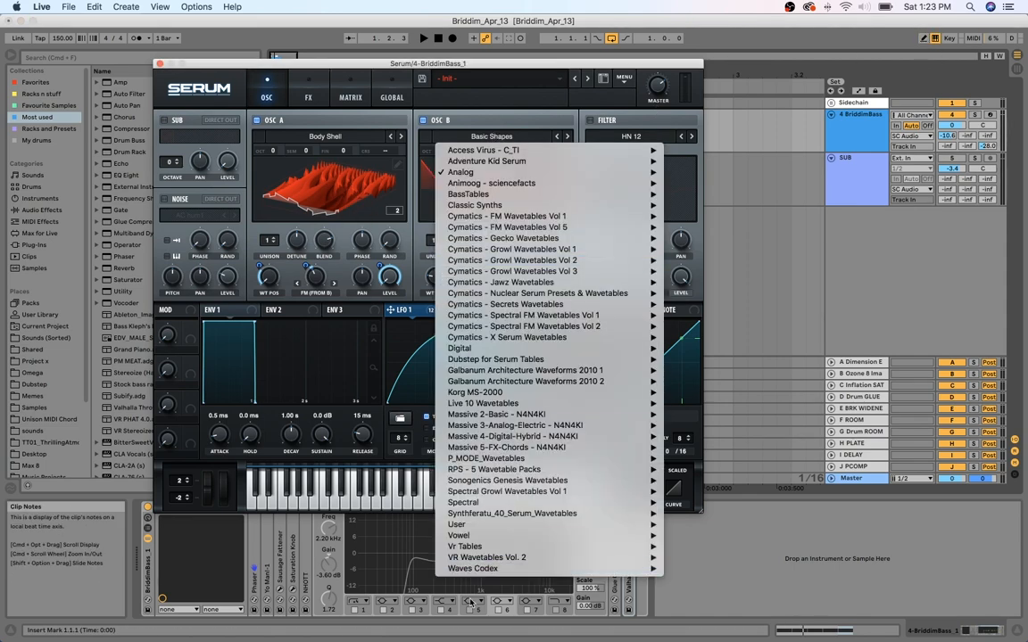
mouse_move(465, 525)
click(725, 540)
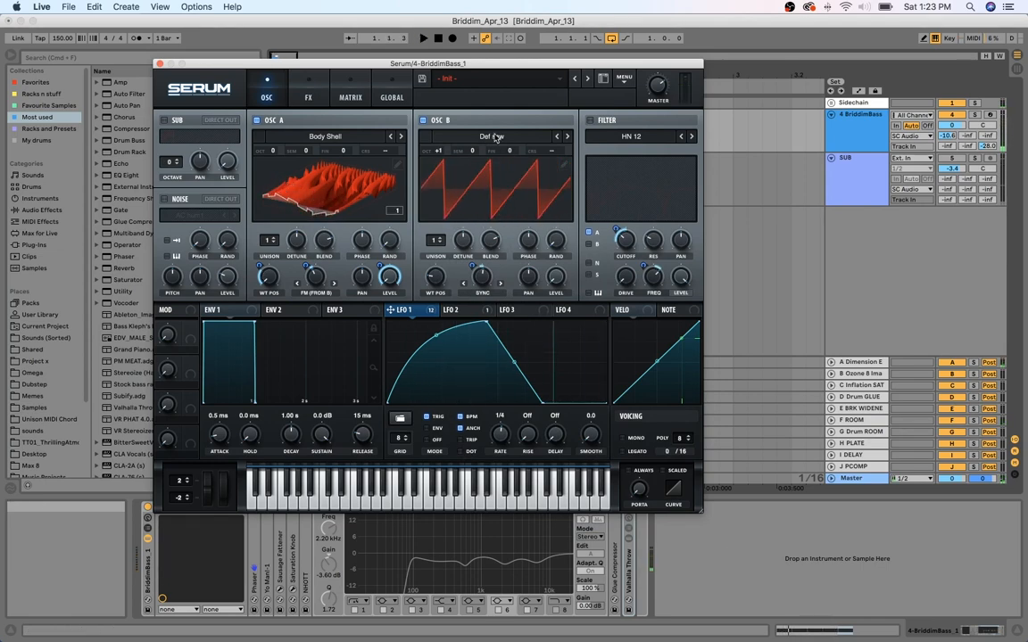
Return oscillator B to the Basic Shapes wavetable from the Analog folder and play the loop
click(499, 138)
mouse_move(607, 172)
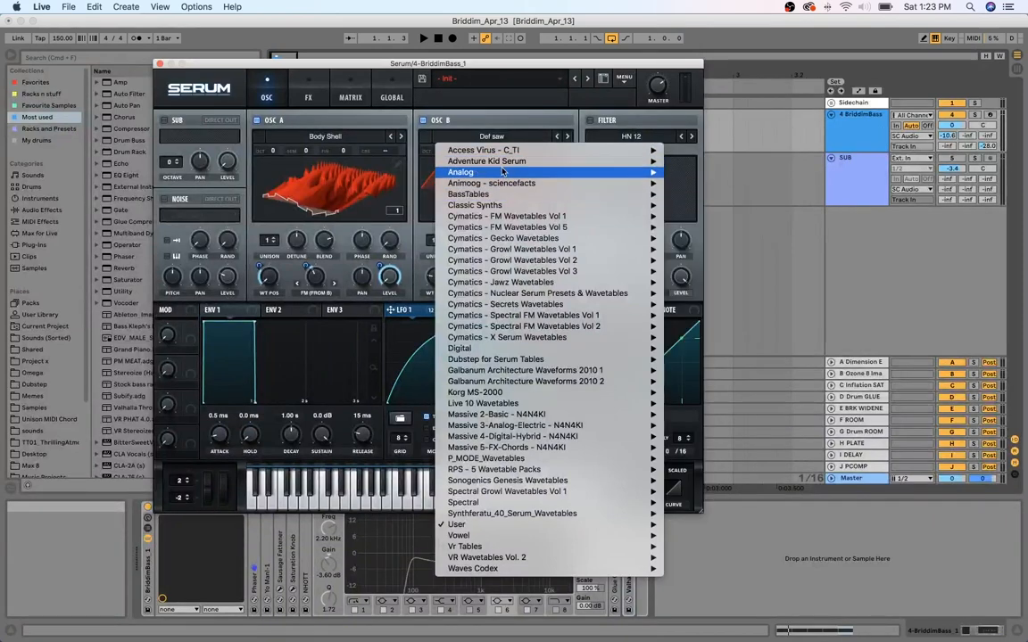
click(694, 227)
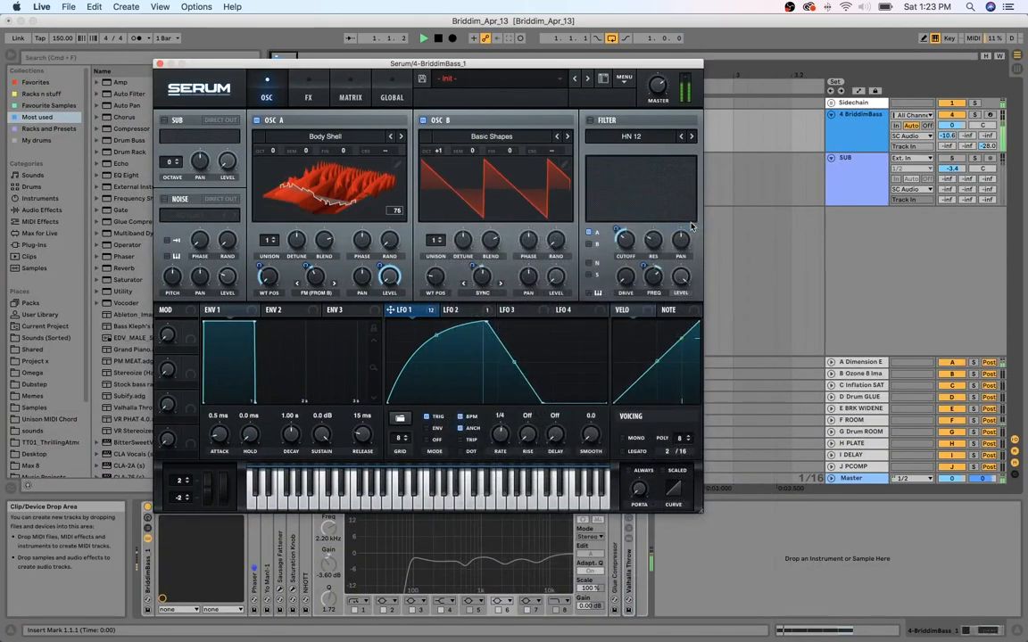
key(space)
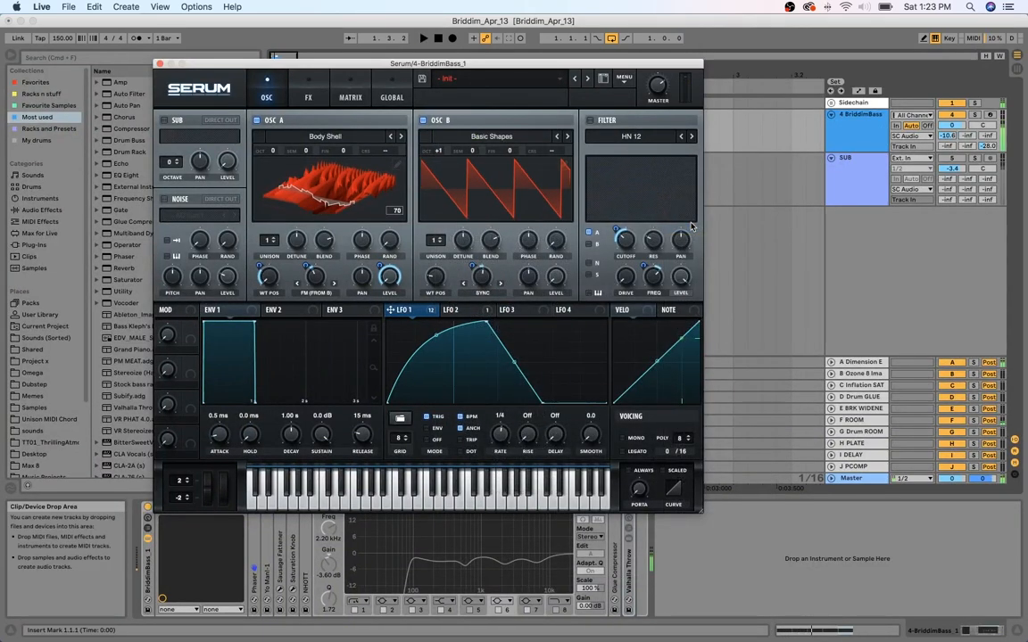
Turn on Serum's HN 12 filter, check its cutoff and play the loop to hear it on oscillator A
click(590, 119)
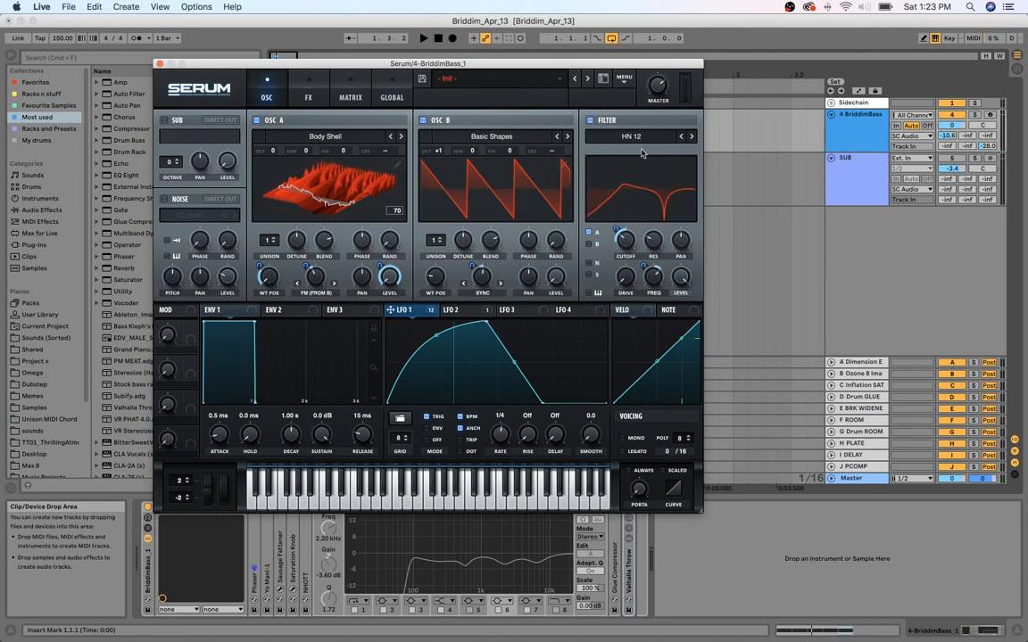
key(space)
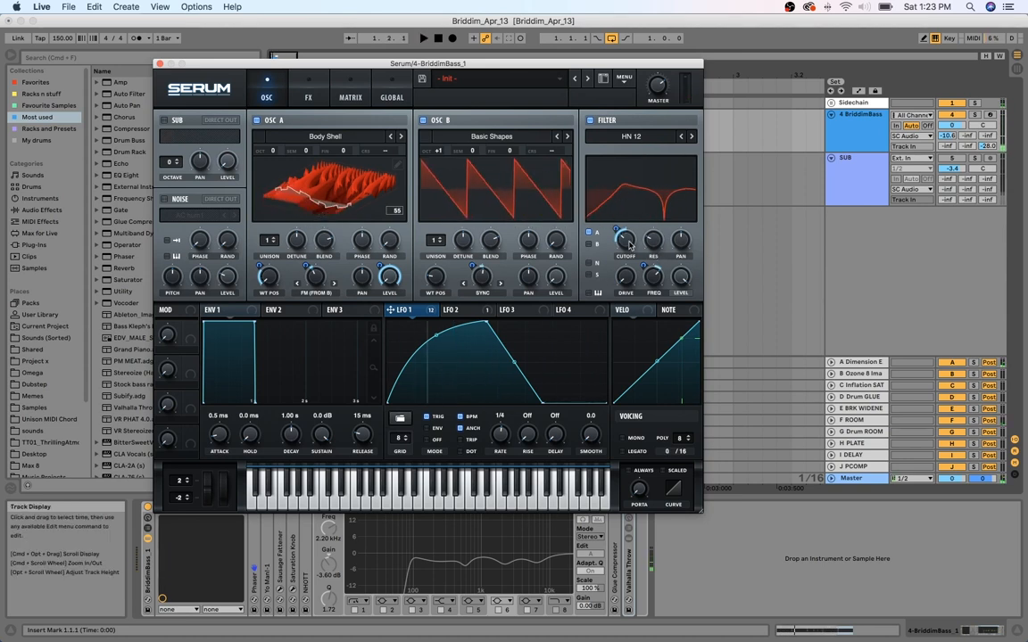
mouse_move(629, 245)
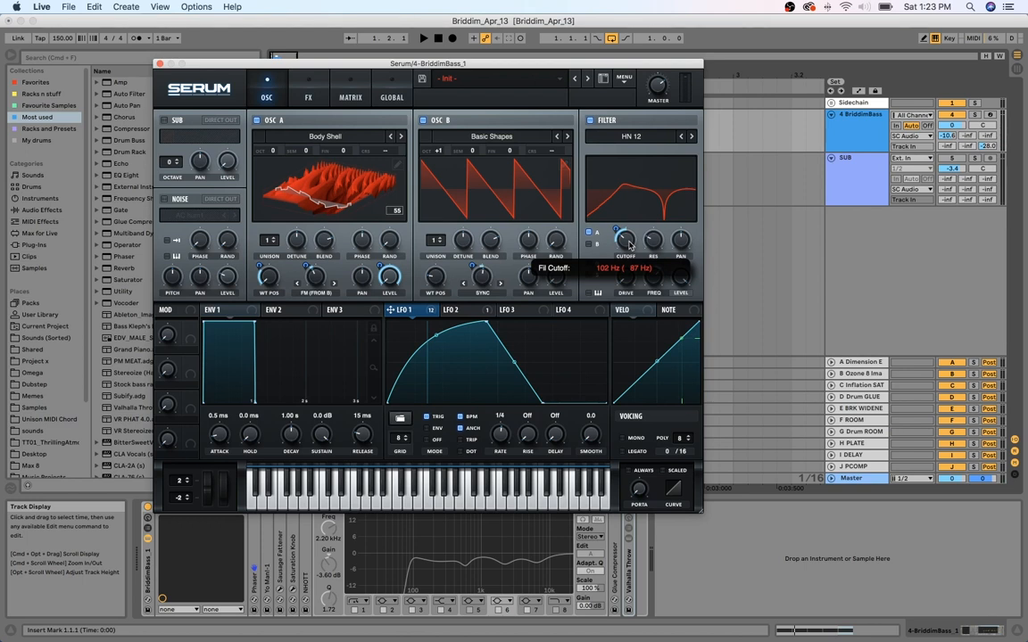
mouse_move(644, 290)
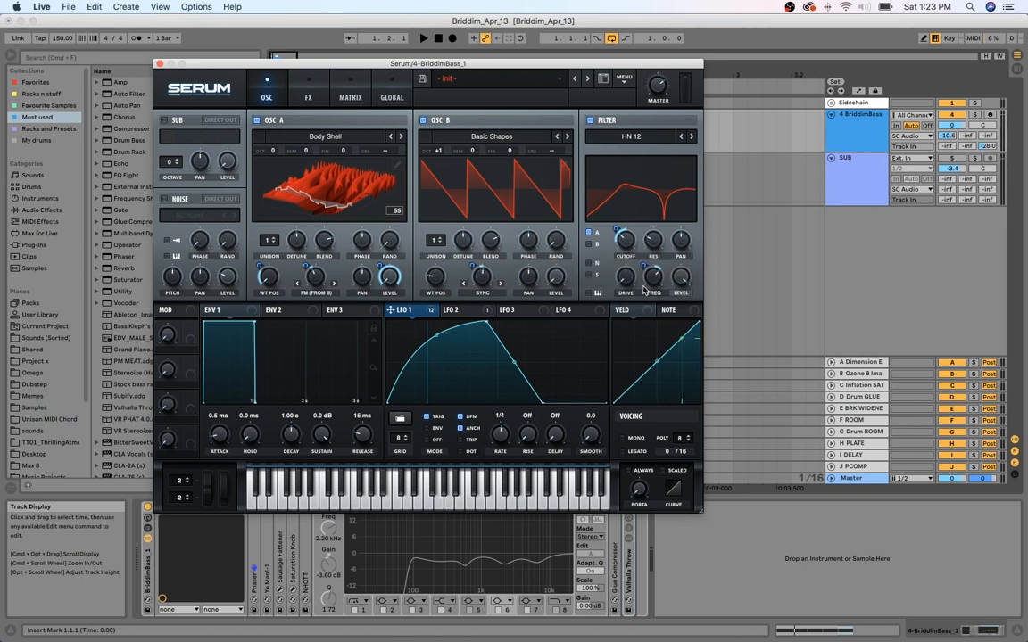
key(space)
key(space)
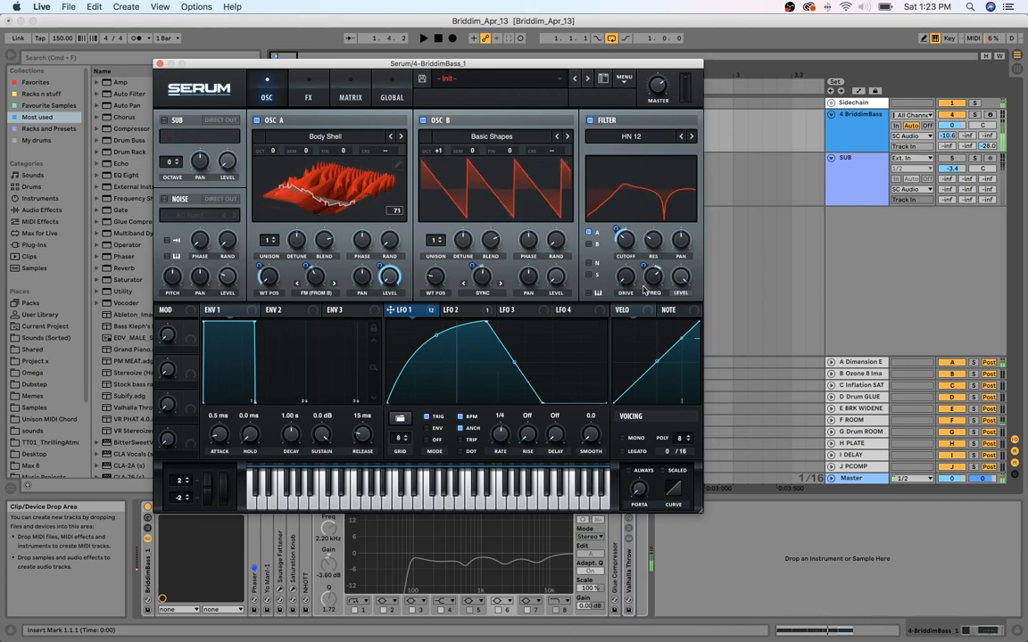
Show Serum's effects and compare the loop with the Tube distortion on and off, leaving it on
click(314, 97)
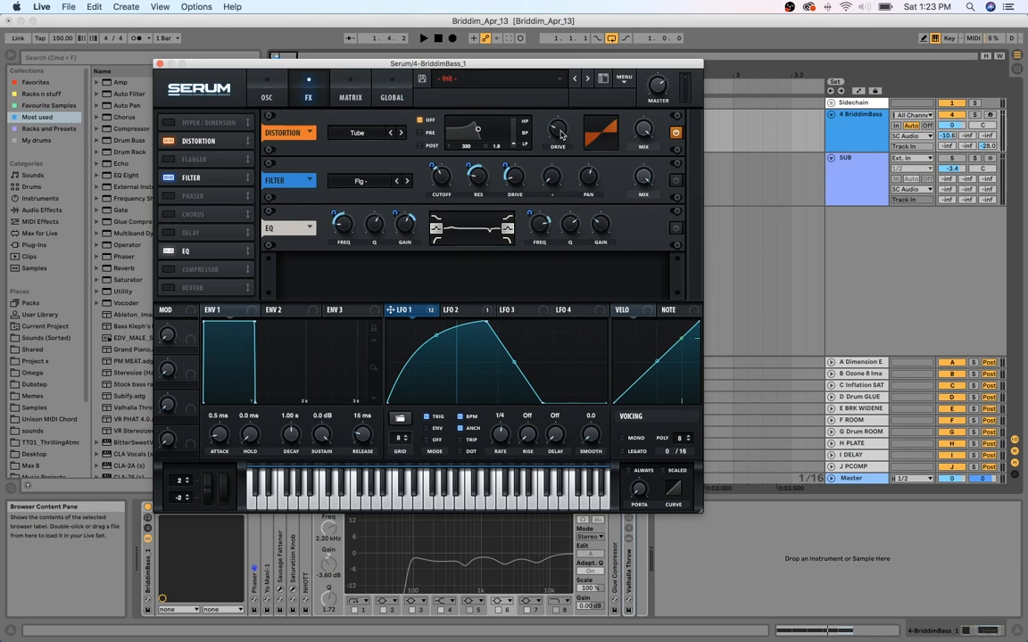
click(172, 142)
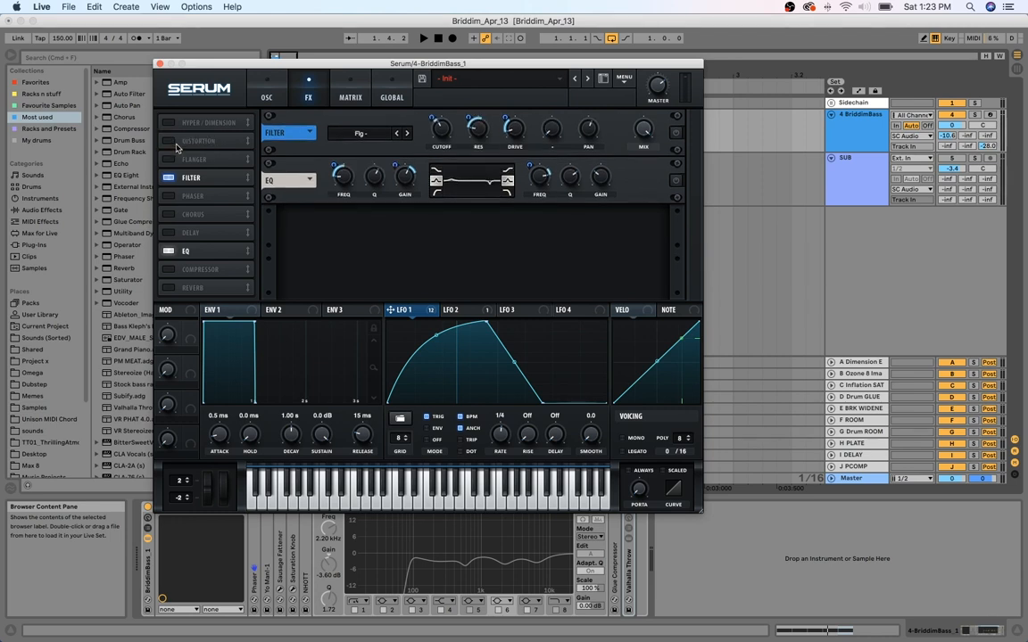
click(170, 141)
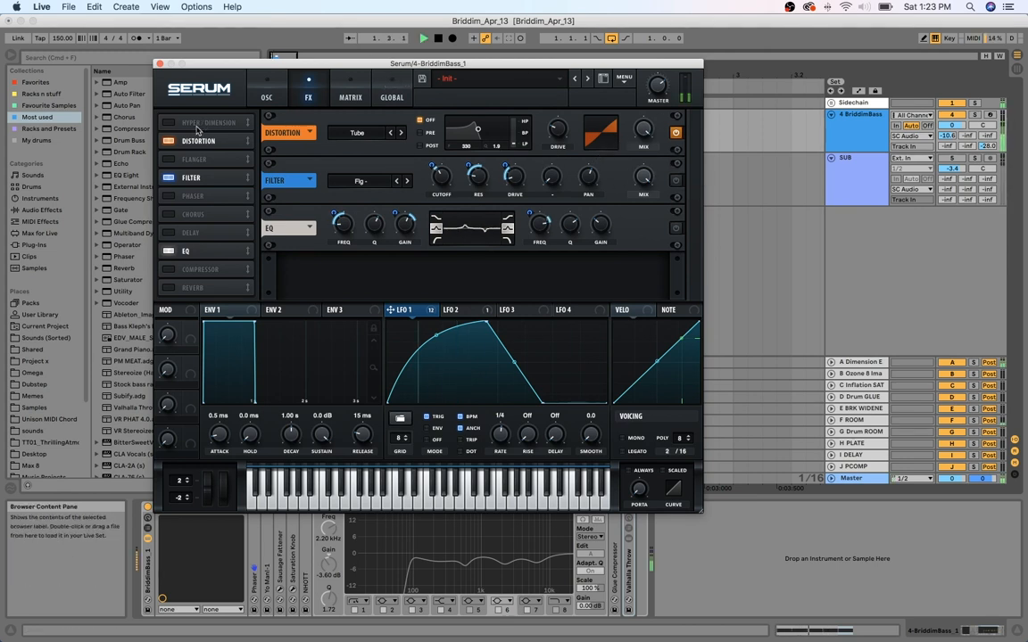
click(171, 142)
key(space)
click(170, 141)
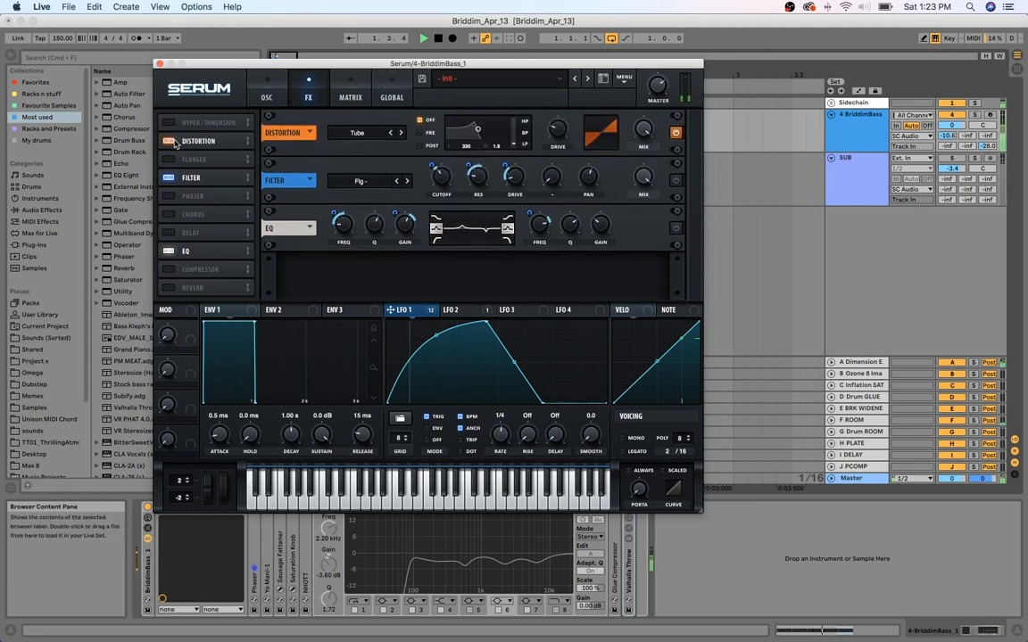
click(170, 141)
click(170, 141)
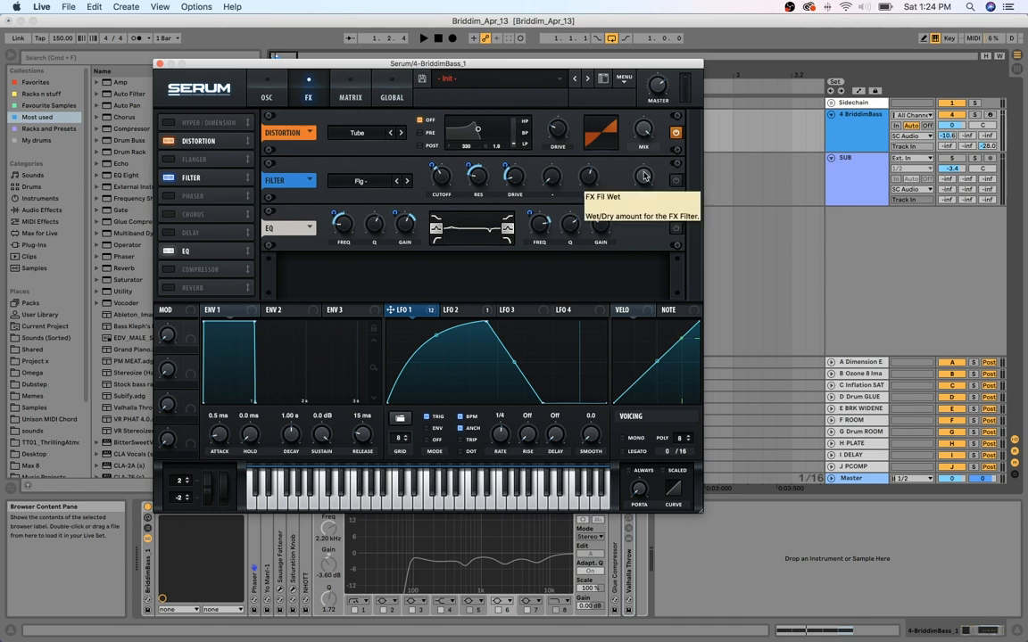
Check the FX filter's Flanges types, keep Flg -, and switch on the filter and EQ, comparing the loop with the filter off
click(332, 183)
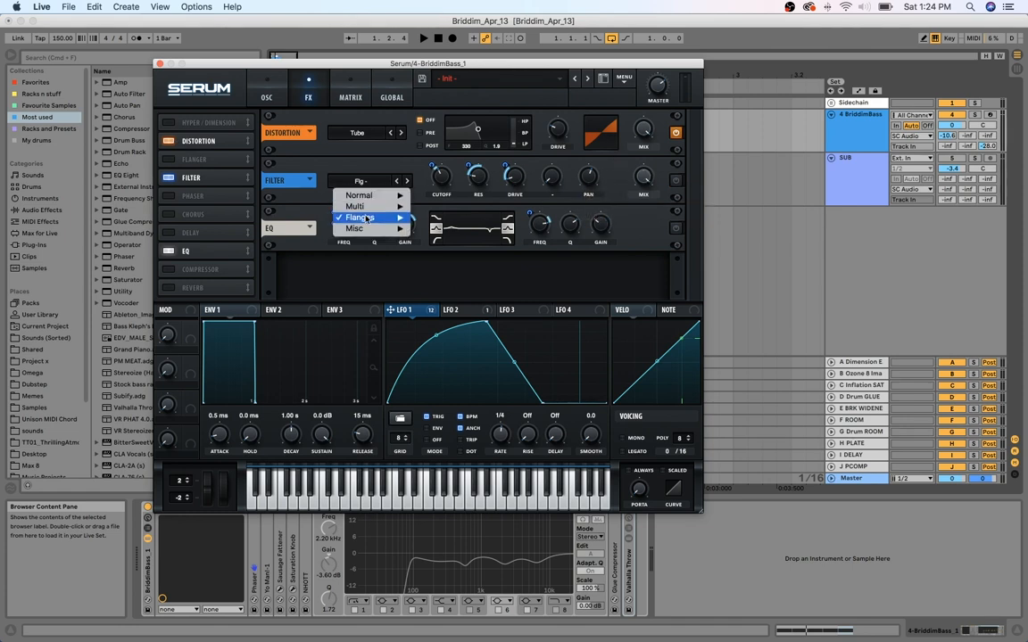
mouse_move(361, 217)
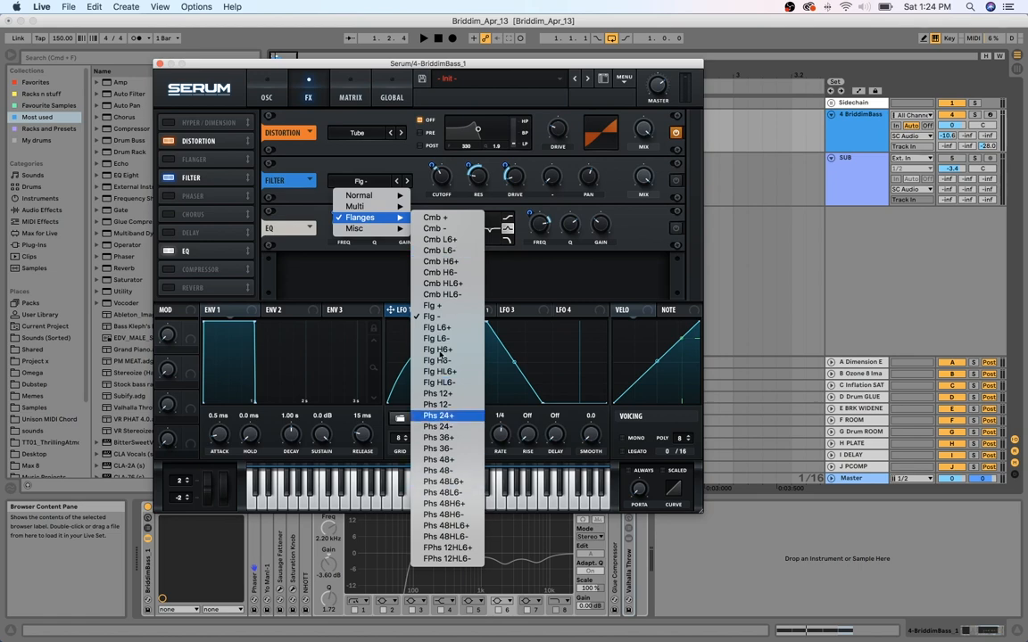
click(369, 168)
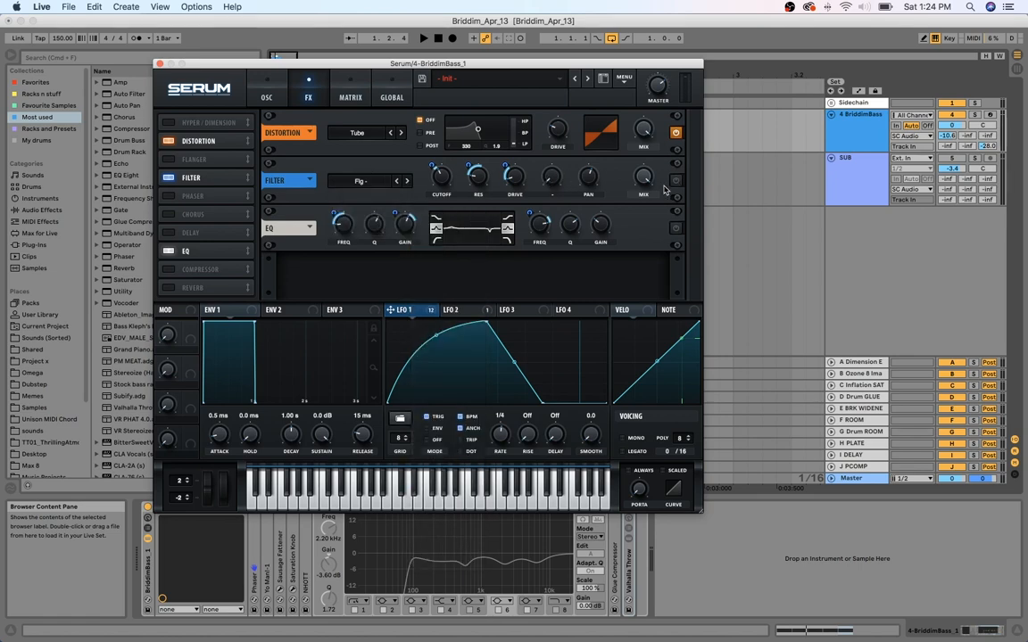
key(space)
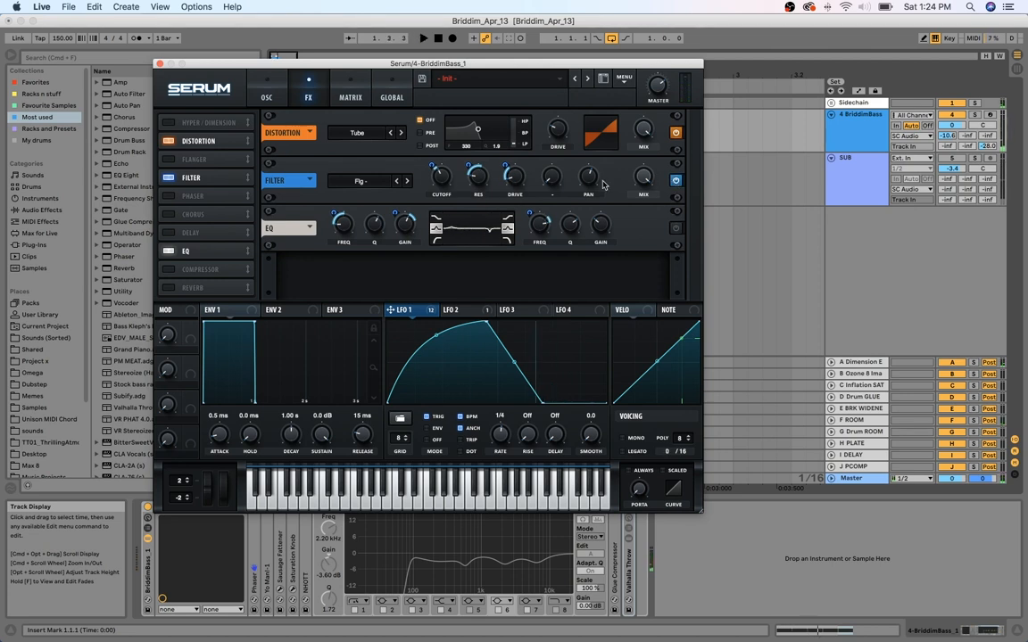
click(675, 179)
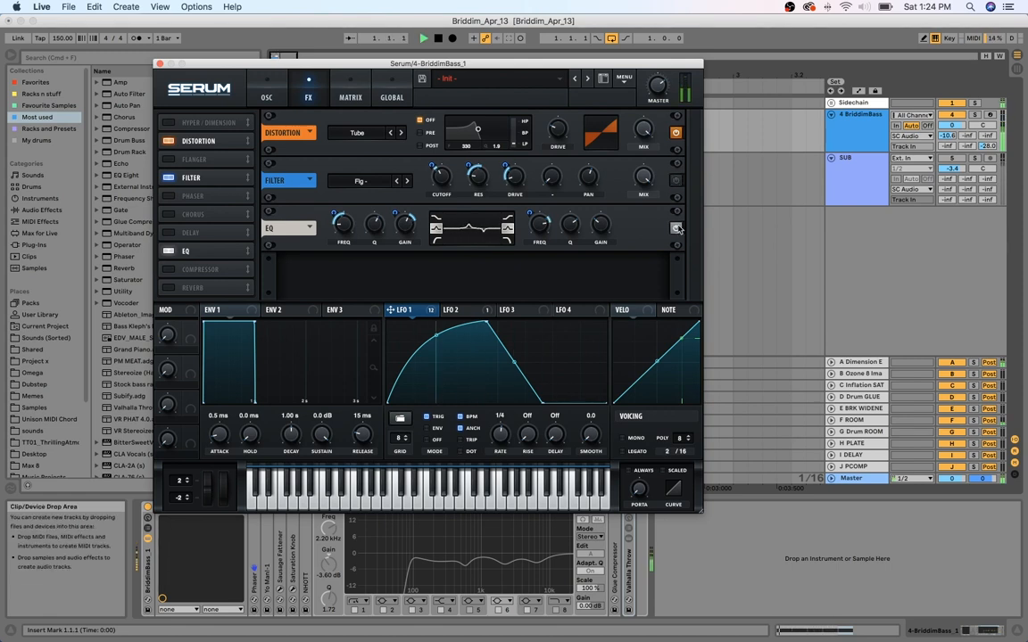
click(676, 181)
Audition other FX filter types such as Flg +, Flg L6+ and Cmb HL6- on the loop, and return to Flg -
click(397, 184)
key(space)
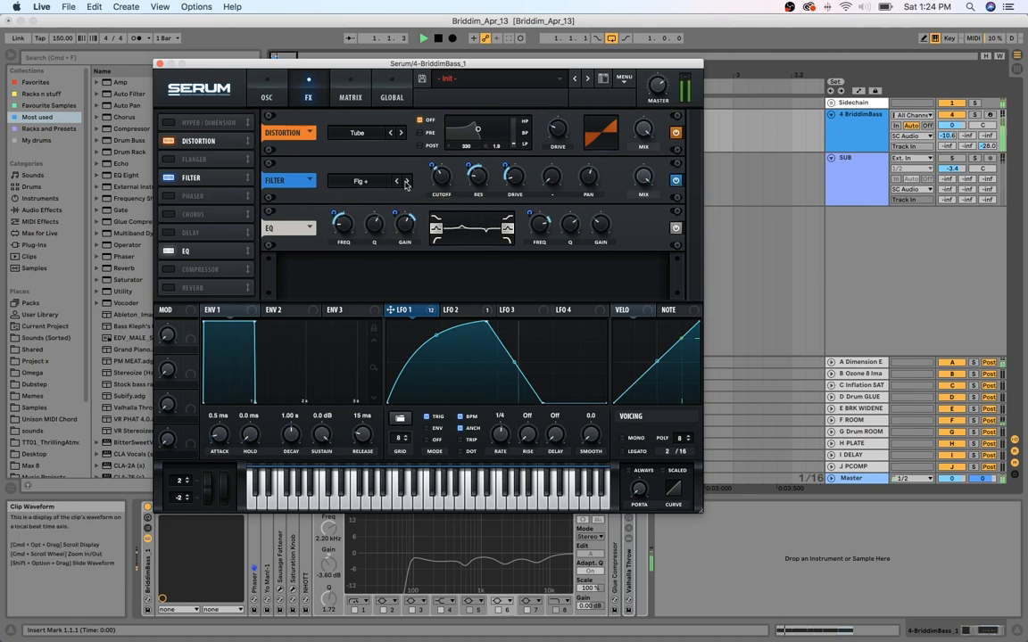
click(409, 184)
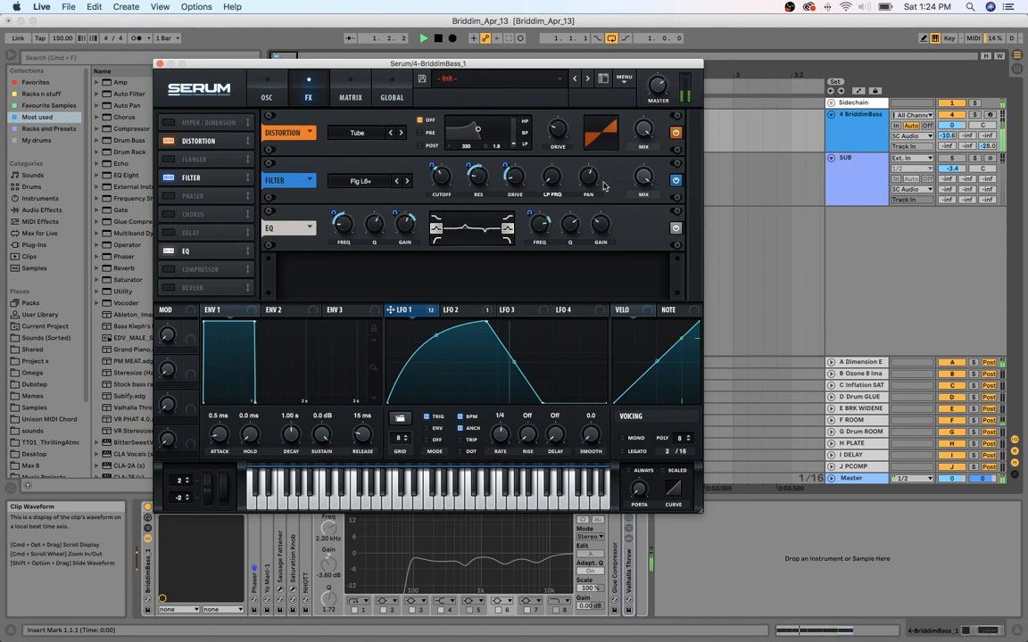
click(407, 182)
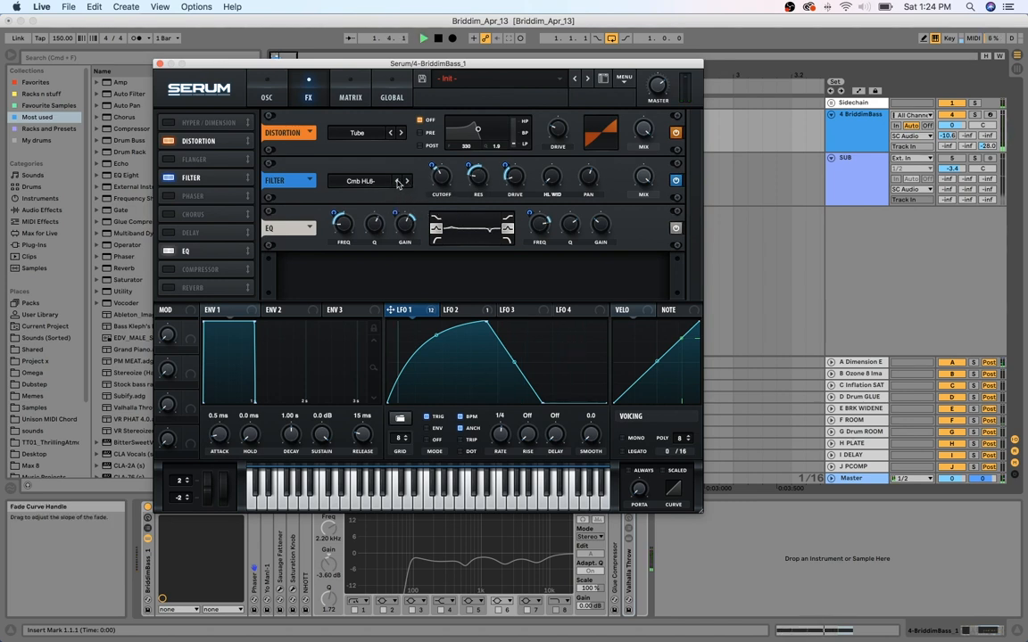
double_click(407, 183)
key(space)
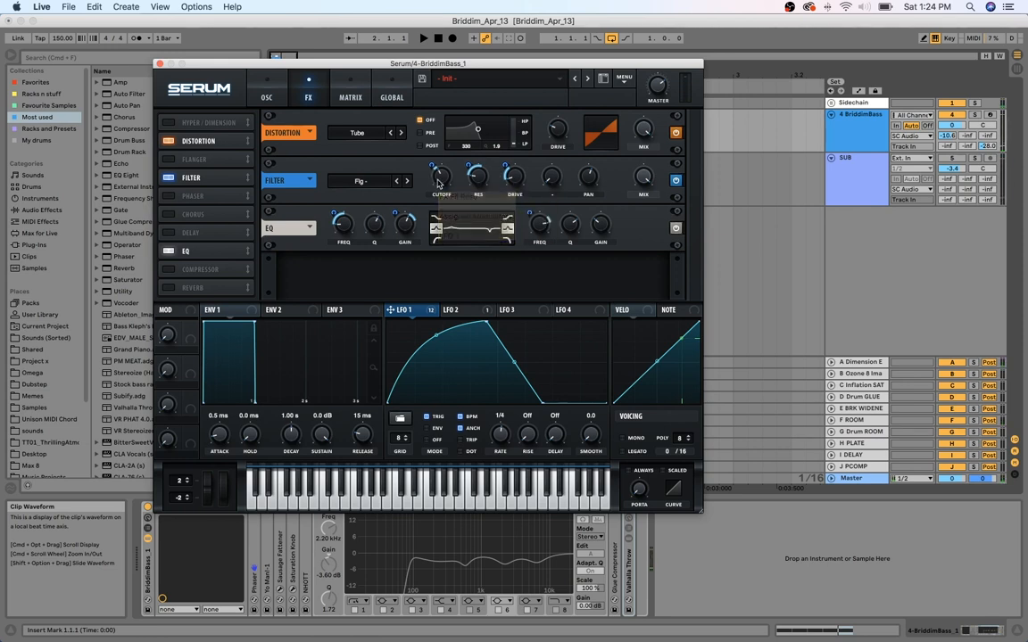
Fine-tune the FX filter's cutoff, playing the loop after each adjustment
drag(444, 182, 444, 180)
key(space)
key(space)
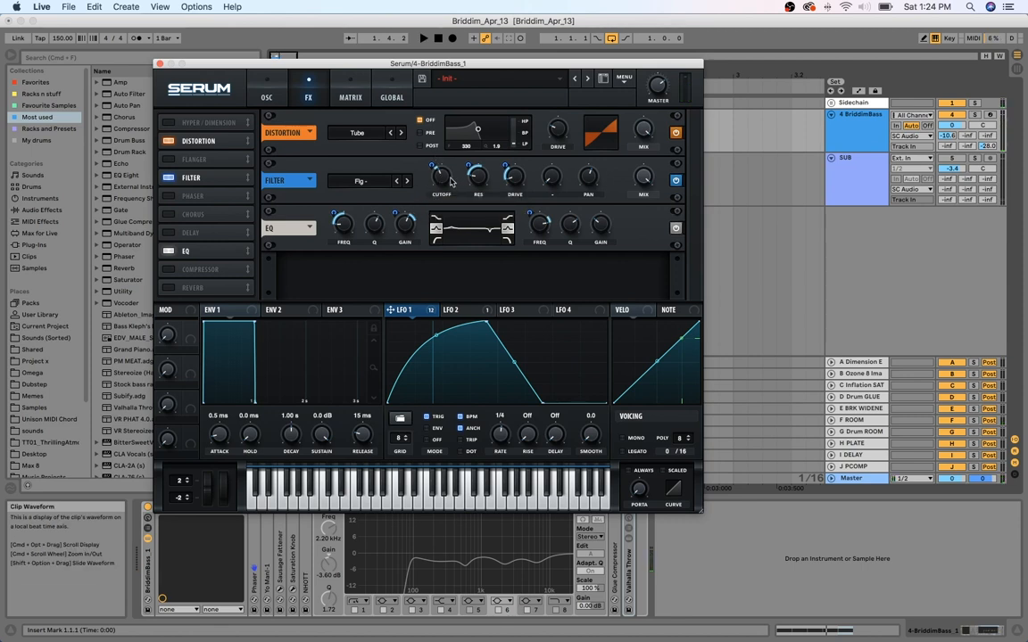
drag(445, 179, 444, 178)
key(space)
key(space)
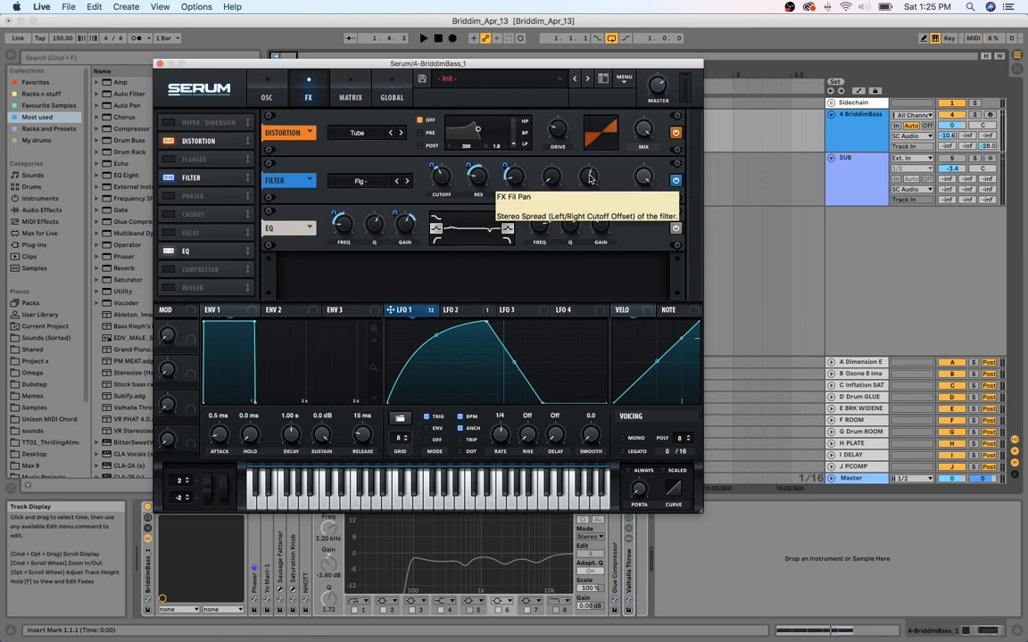
Lower the FX filter's pan to about 51% and raise it again, playing the loop to compare the stereo spread
key(space)
click(589, 182)
key(space)
drag(589, 186, 589, 187)
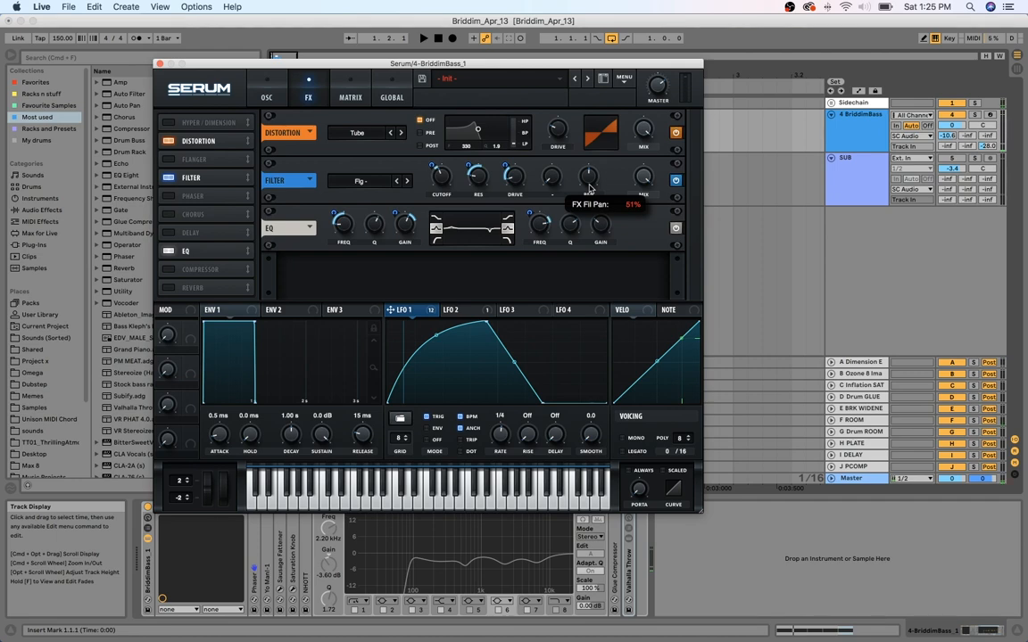
key(space)
drag(589, 188, 595, 181)
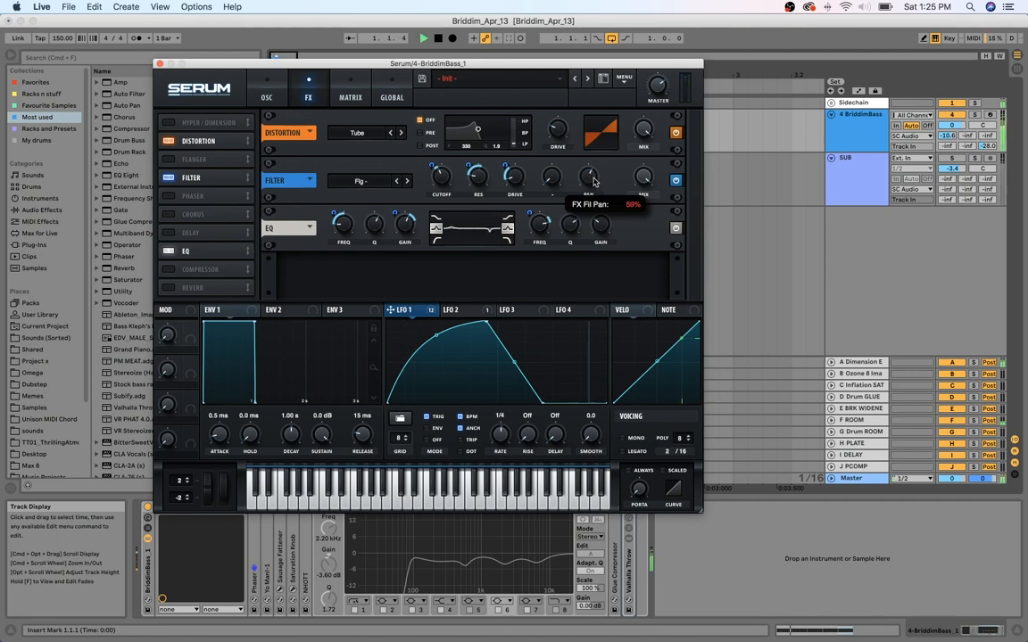
Display the Master track's Ozone Imager and play the loop to inspect the stereo image on its vectorscope
click(871, 480)
key(space)
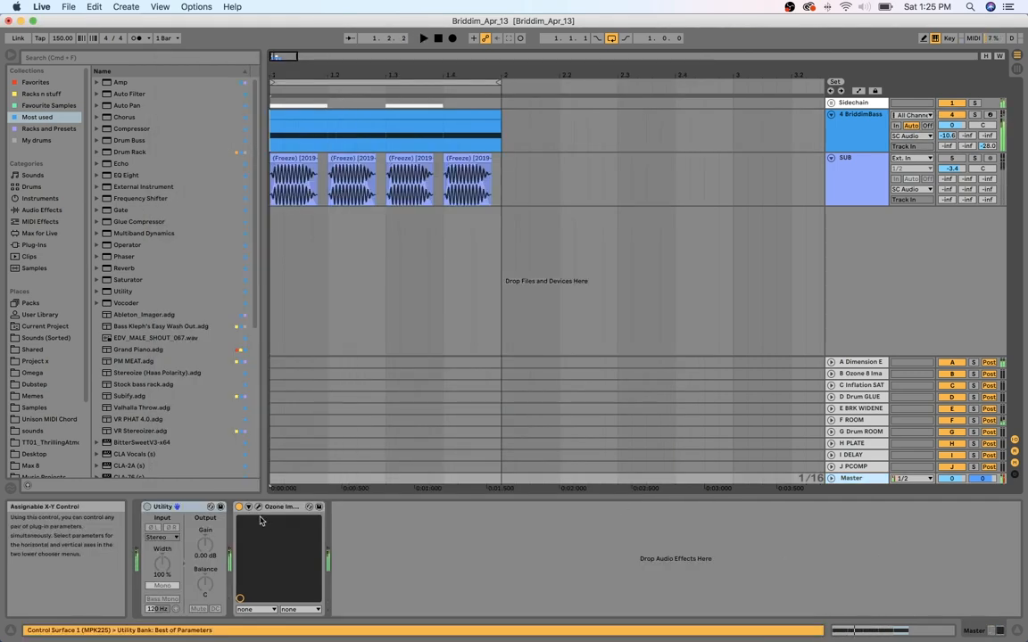
click(258, 507)
key(space)
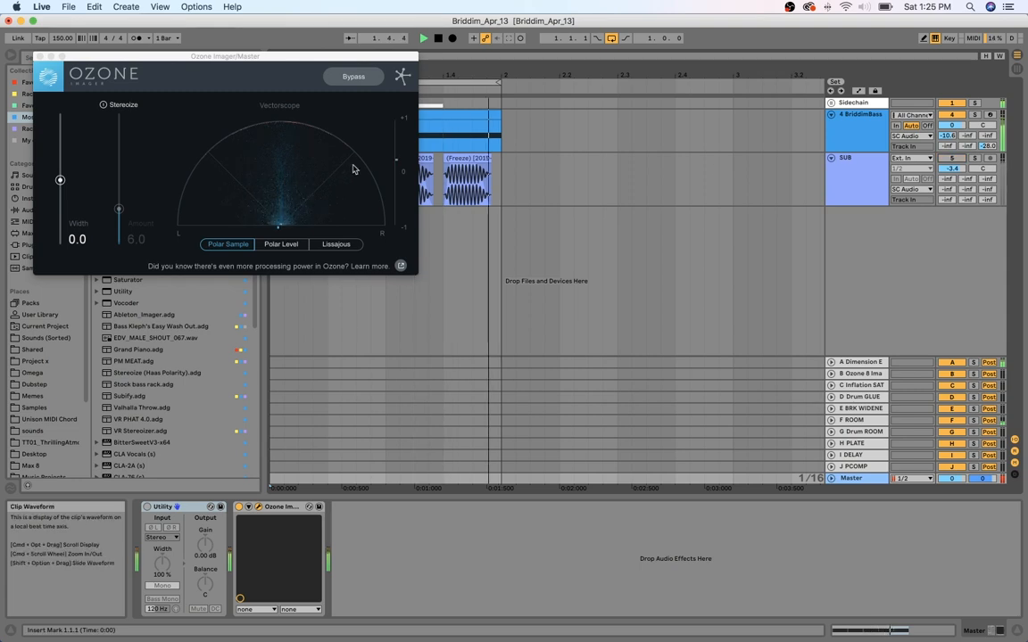
Stop the loop, return to Serum on the BriddimBass track, set the FX filter's pan to about 97%, and play it
key(space)
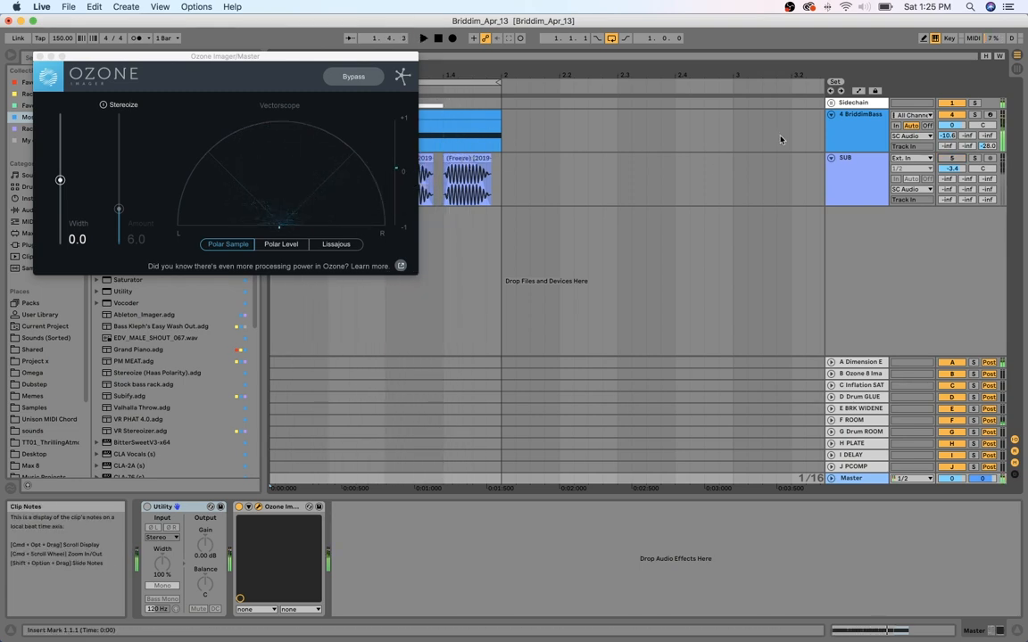
click(853, 178)
click(861, 131)
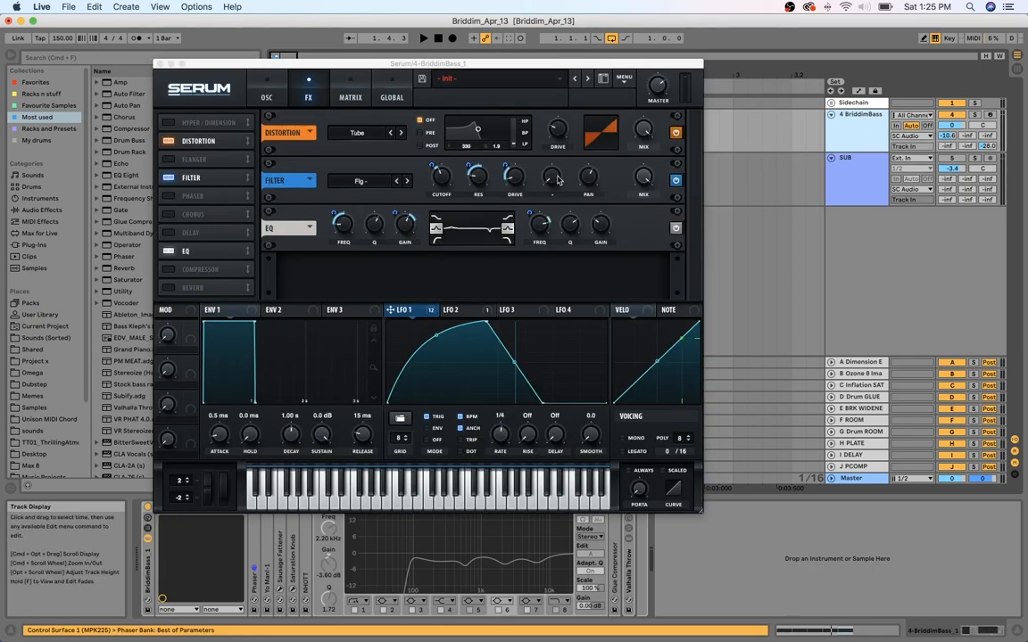
click(590, 184)
click(589, 184)
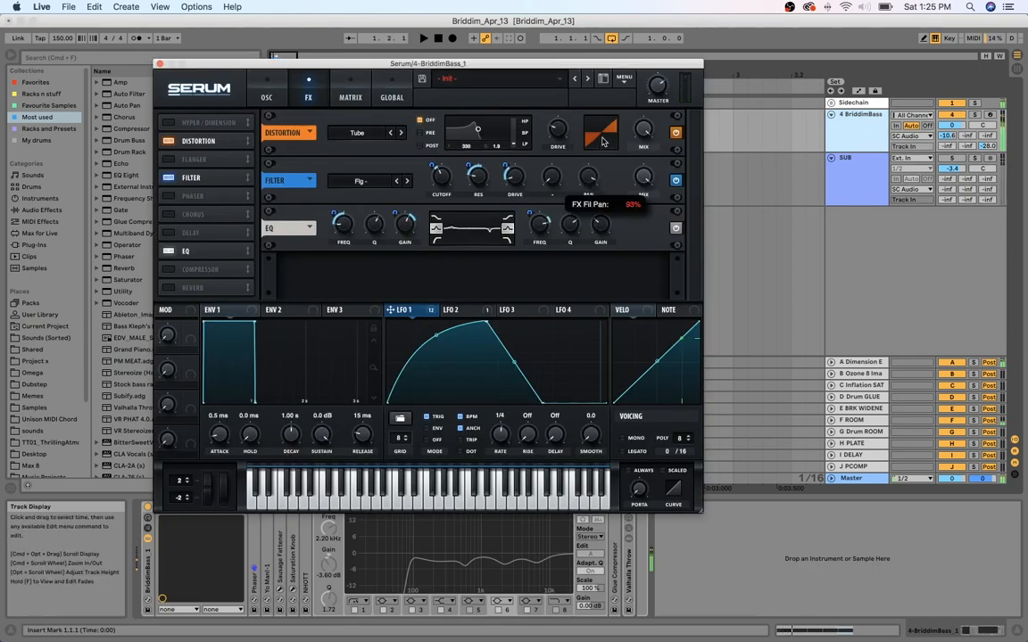
mouse_move(603, 141)
mouse_down()
mouse_move(625, 83)
mouse_move(613, 148)
mouse_up()
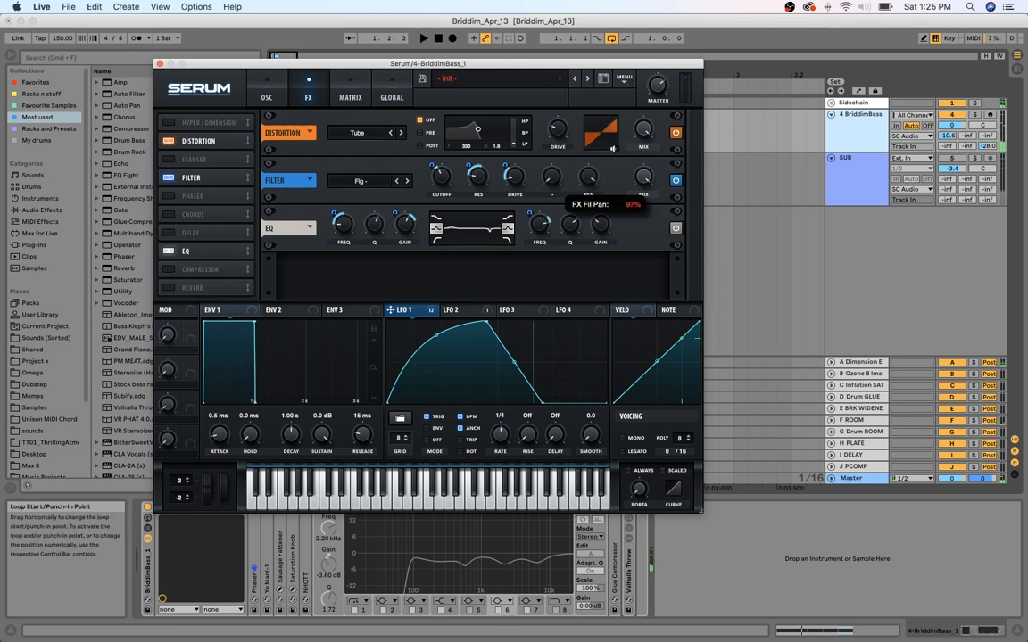
key(space)
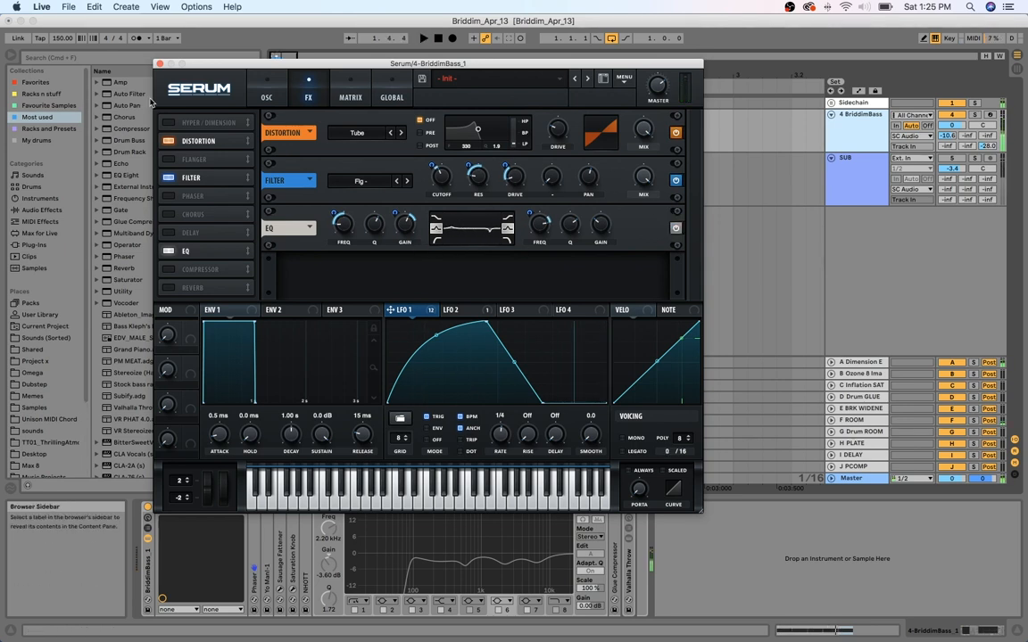
Examine LFO 2's shape and its Mast.Tun routing in the modulation matrix while playing the loop
click(459, 309)
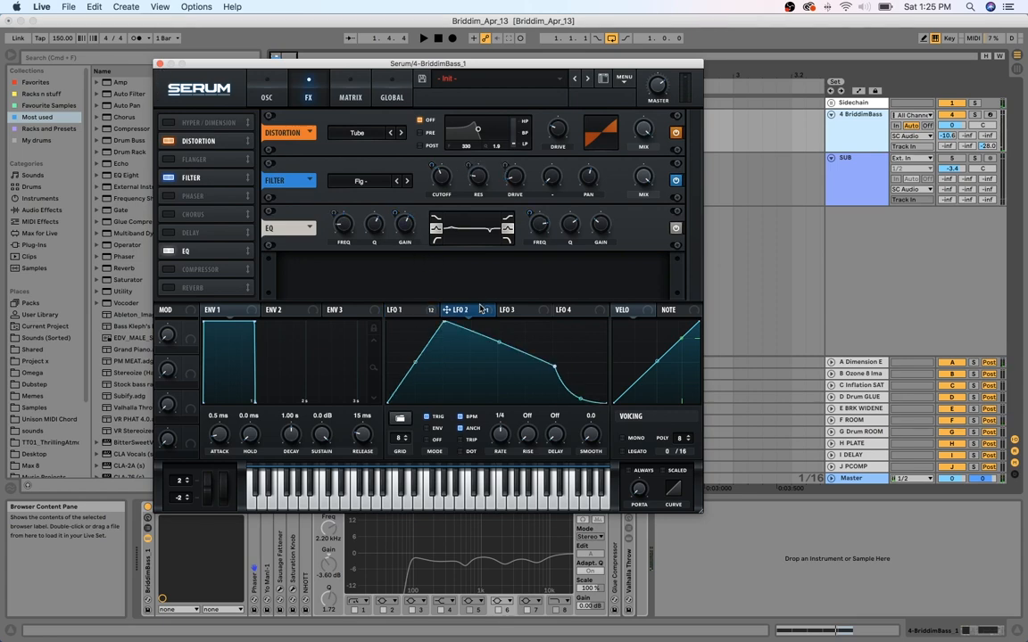
click(350, 97)
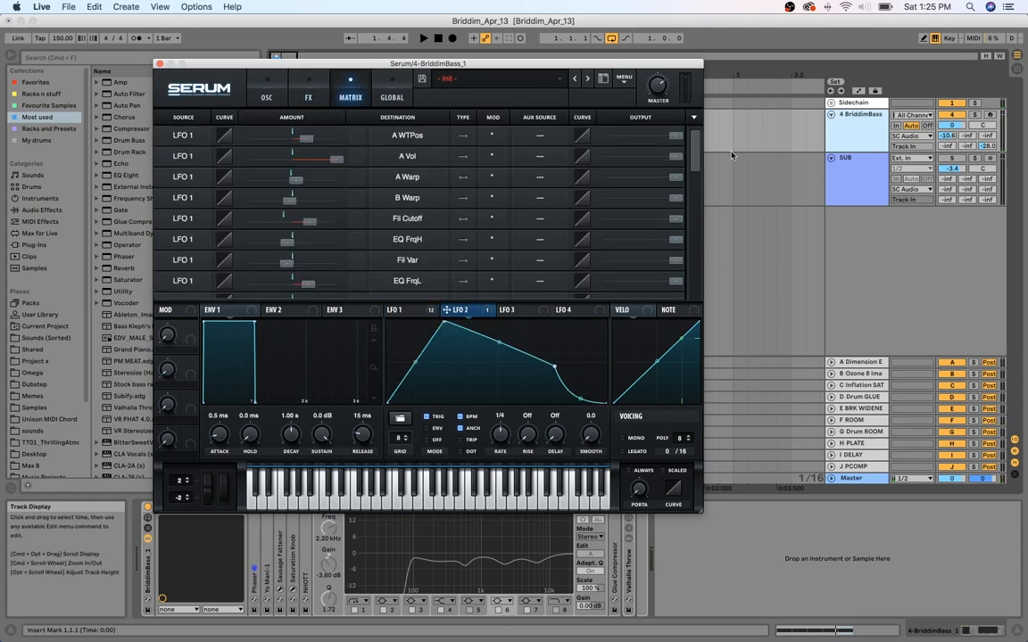
scroll(402, 210, down, 10)
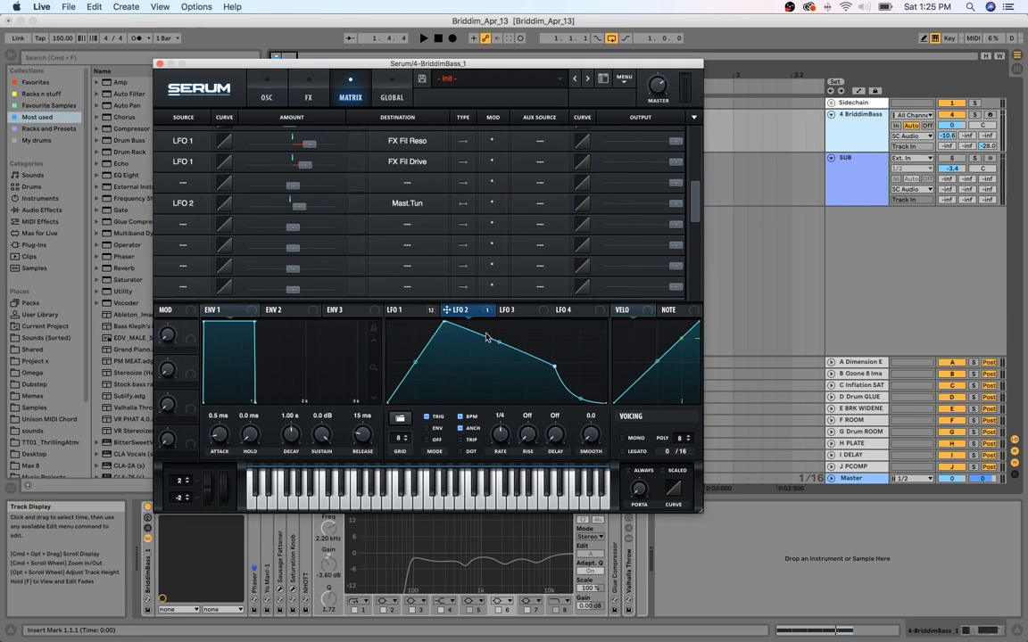
mouse_move(444, 324)
mouse_down()
mouse_move(442, 366)
mouse_move(442, 344)
mouse_move(482, 310)
mouse_move(445, 321)
mouse_up()
key(space)
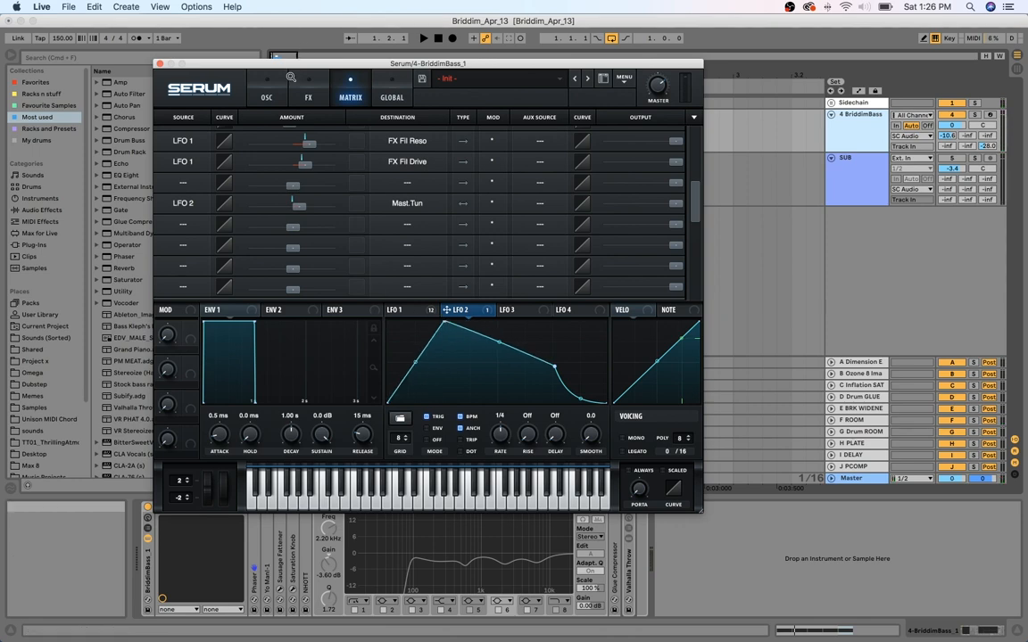
click(268, 97)
click(350, 87)
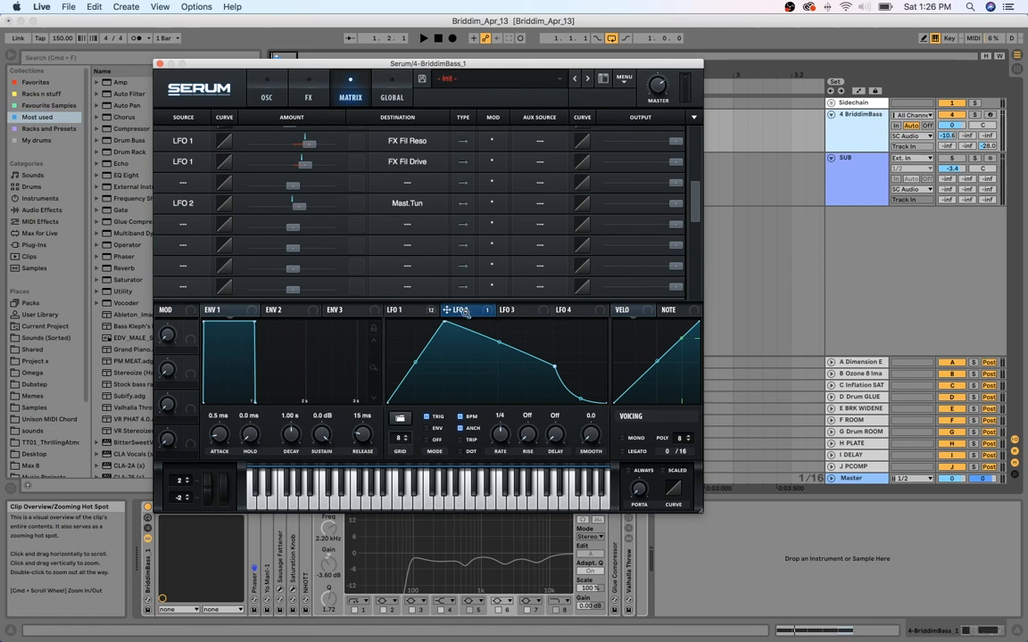
mouse_move(437, 313)
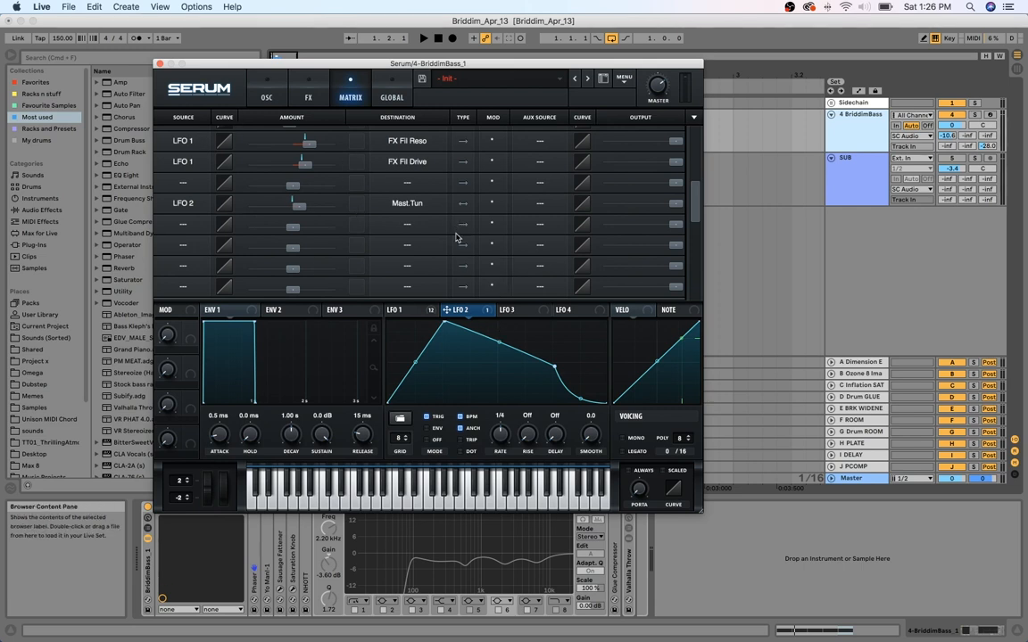
Lower LFO 2's modulation amount on Mast.Tun and raise it again, playing the loop to compare the pitch movement
key(space)
mouse_move(301, 208)
mouse_down()
mouse_move(312, 212)
mouse_move(302, 213)
mouse_up()
key(space)
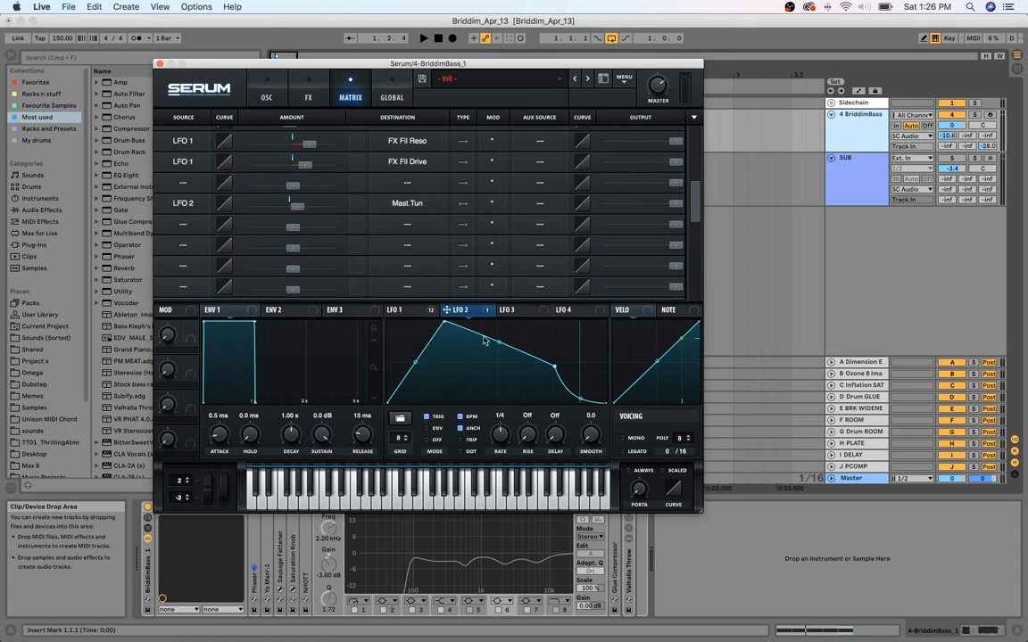
key(space)
mouse_move(292, 209)
mouse_down()
mouse_move(313, 211)
mouse_move(301, 210)
mouse_up()
key(space)
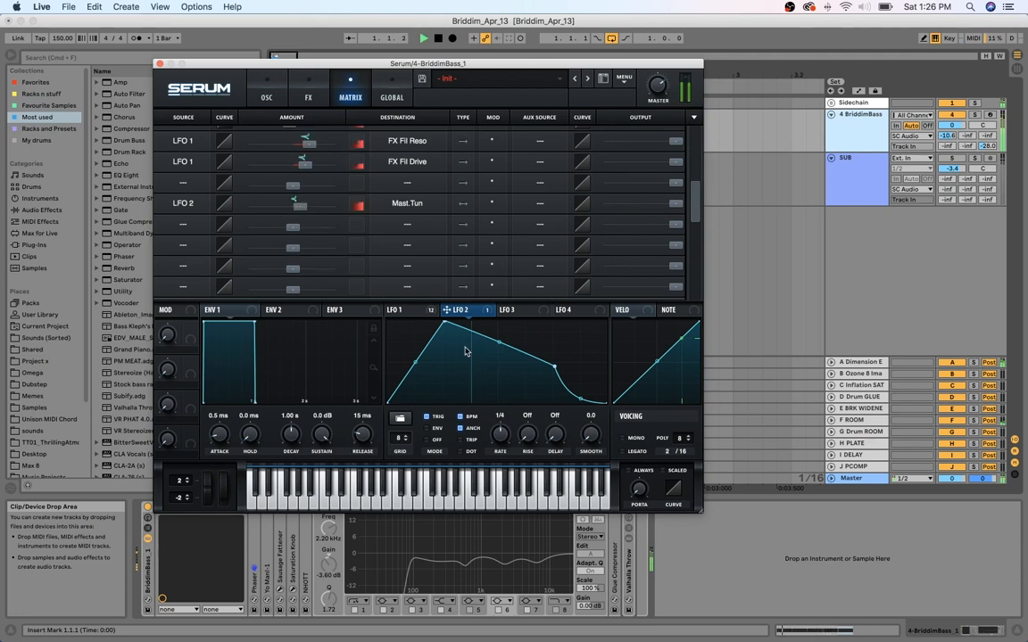
Reshape LFO 2 by shifting its peak and falling point while the loop plays, leaving the peak early and slightly below maximum
drag(444, 324, 474, 307)
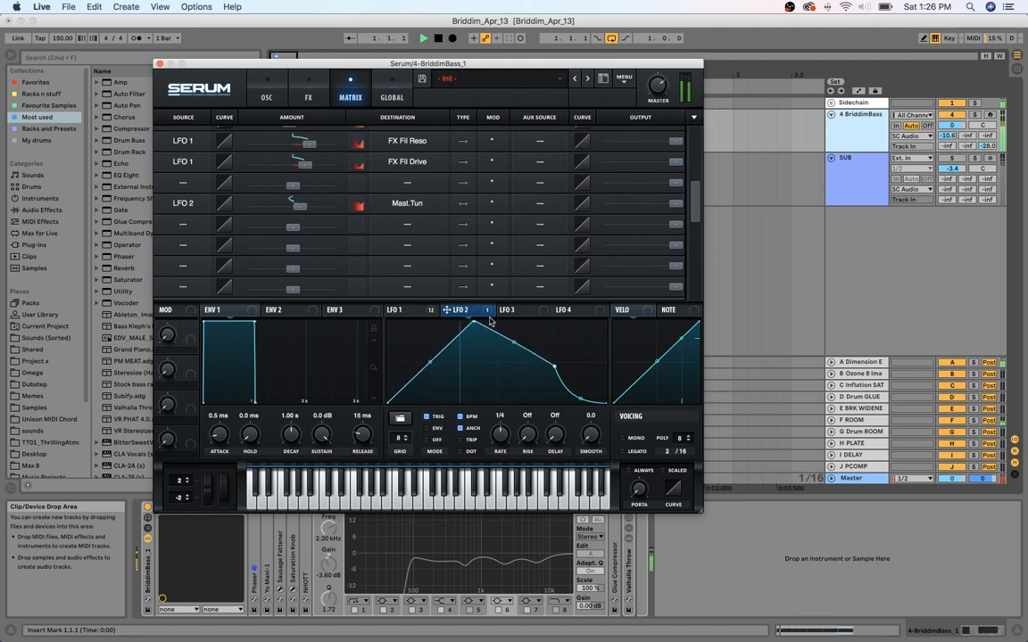
drag(555, 367, 566, 344)
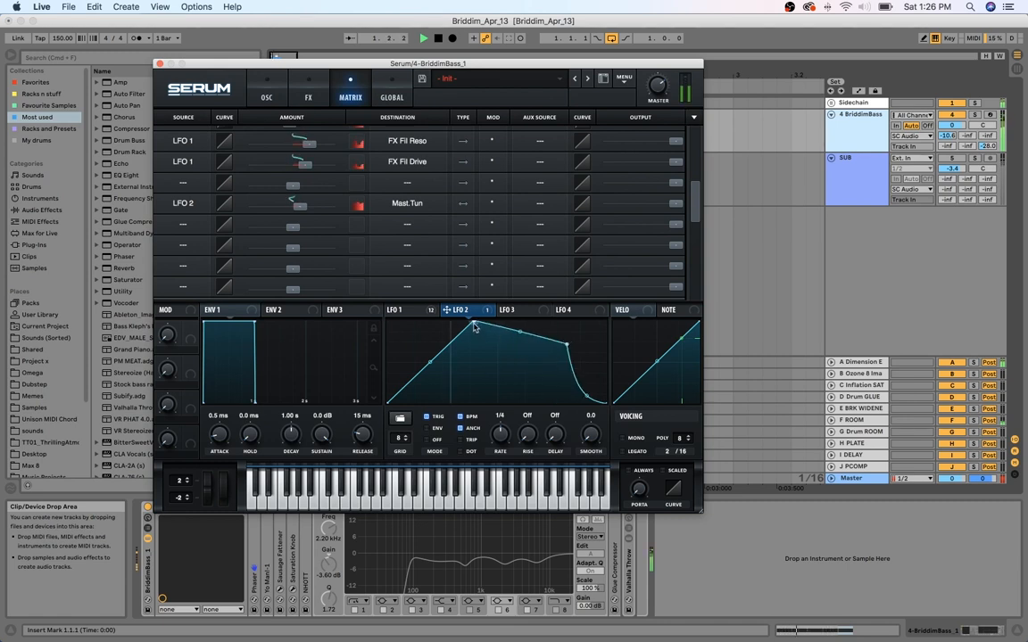
drag(473, 323, 441, 321)
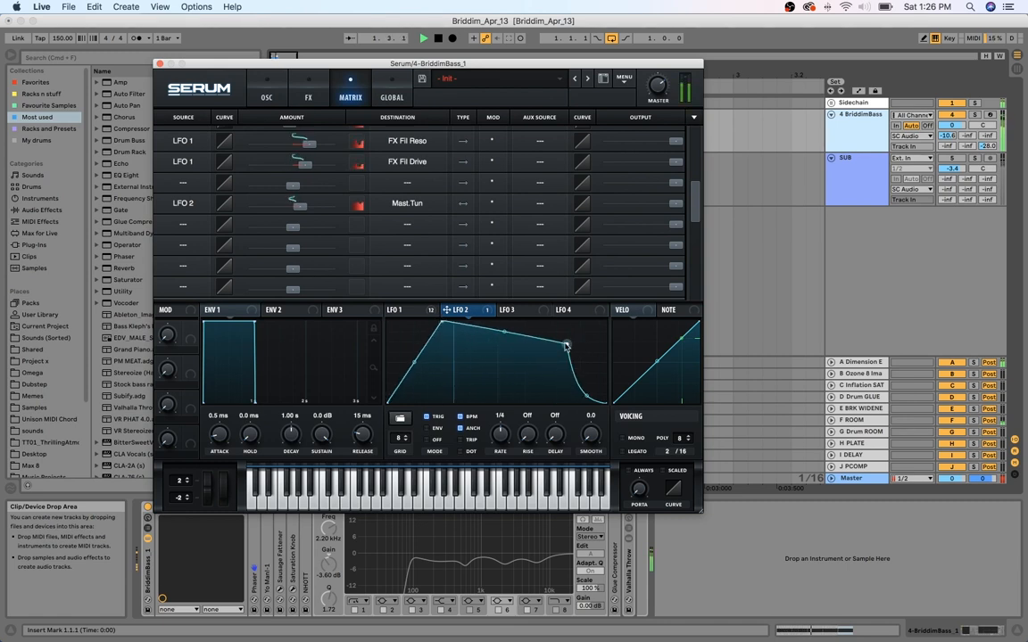
drag(566, 344, 551, 356)
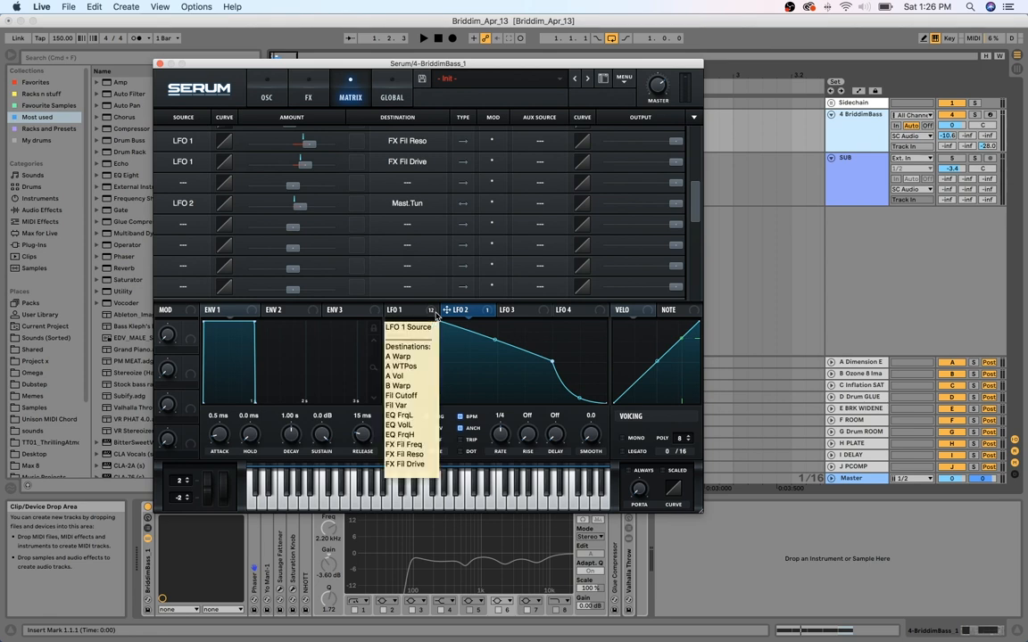
mouse_move(441, 329)
mouse_down()
mouse_move(435, 342)
mouse_move(440, 327)
mouse_up()
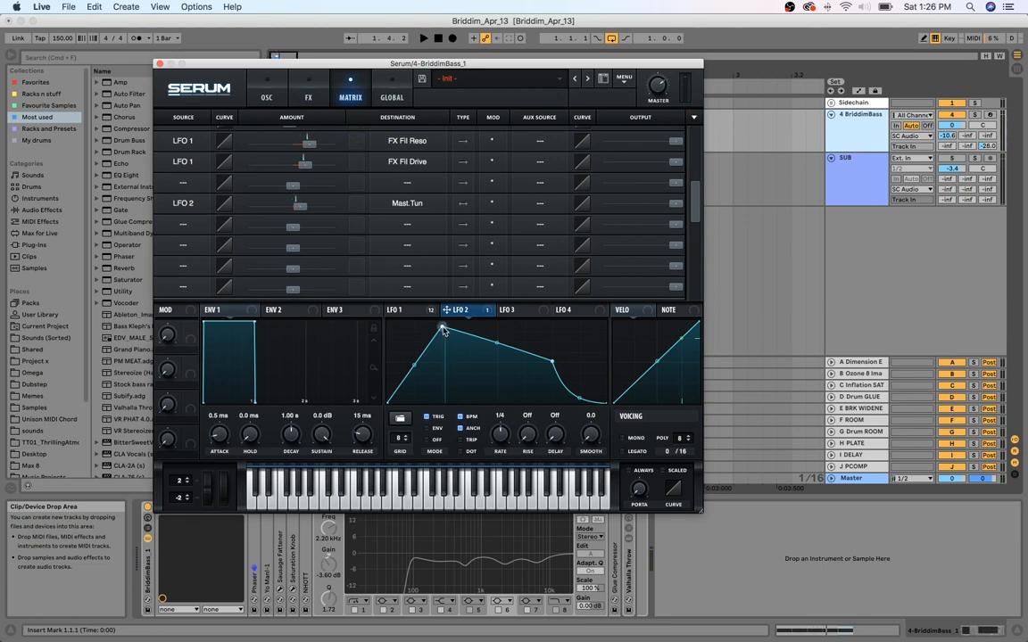
Close Serum and unfold the Phaser, Yo Man!-1, Sausage Fattener, Saturation Knob, NHOTT, Glue Compressor and Valhalla Throw devices on BriddimBass
click(159, 63)
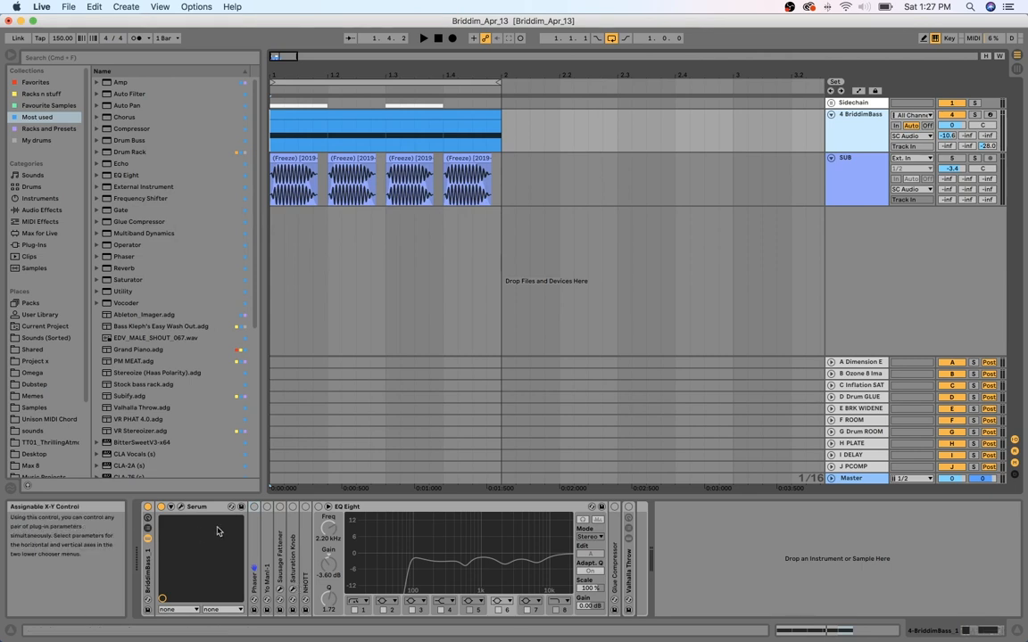
double_click(255, 576)
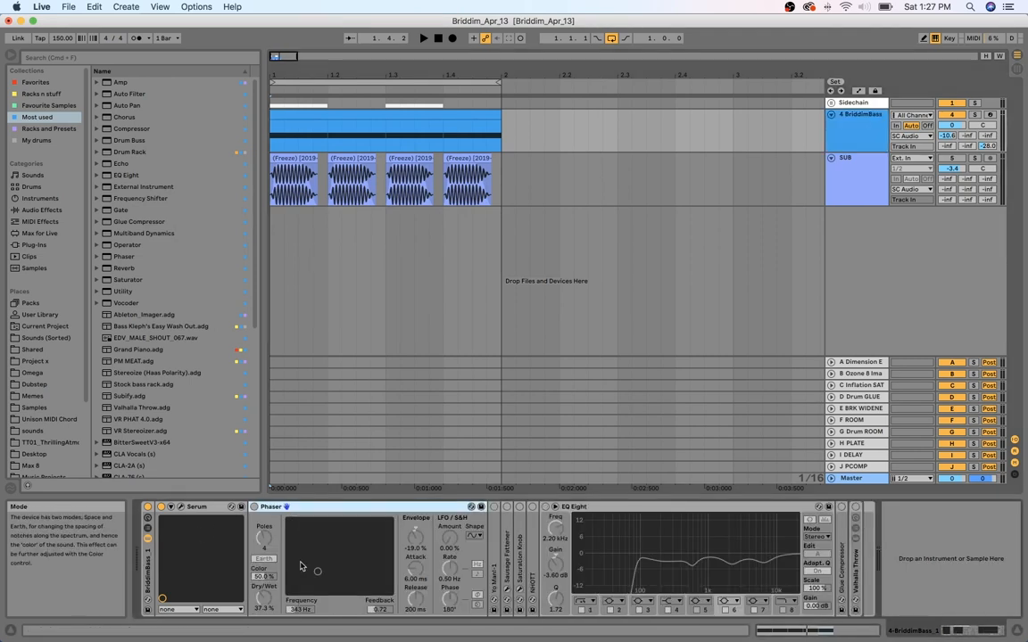
click(495, 557)
double_click(496, 557)
double_click(689, 548)
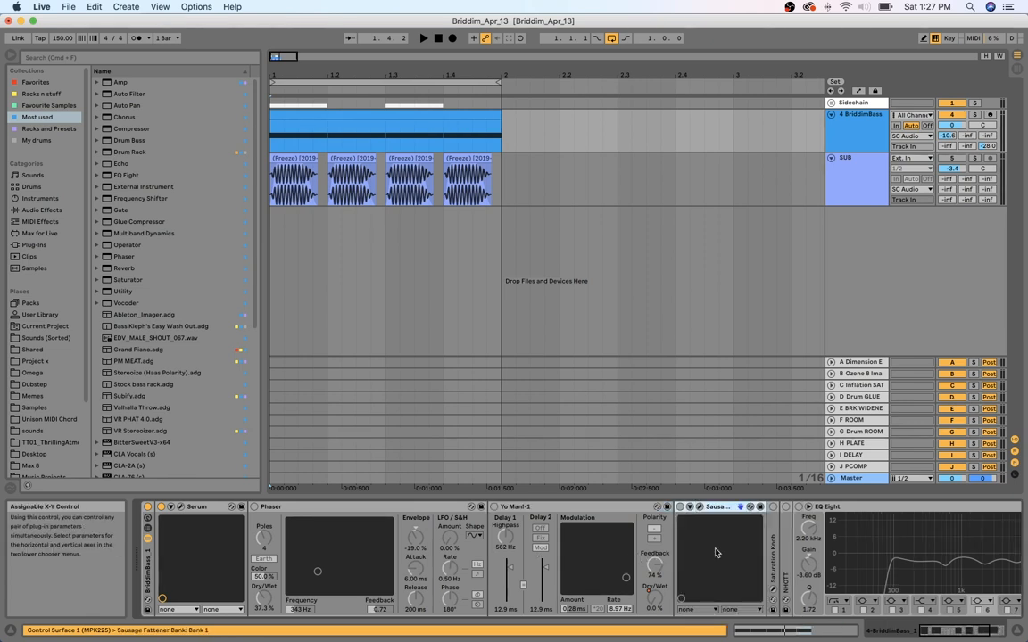
scroll(754, 555, right, 3)
double_click(598, 545)
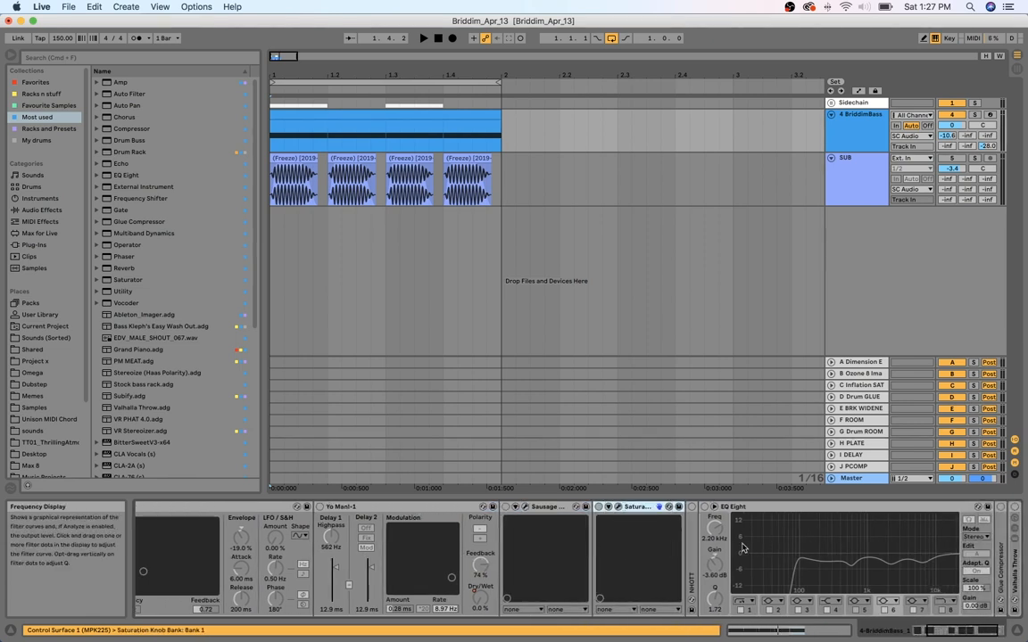
double_click(692, 555)
scroll(695, 557, right, 5)
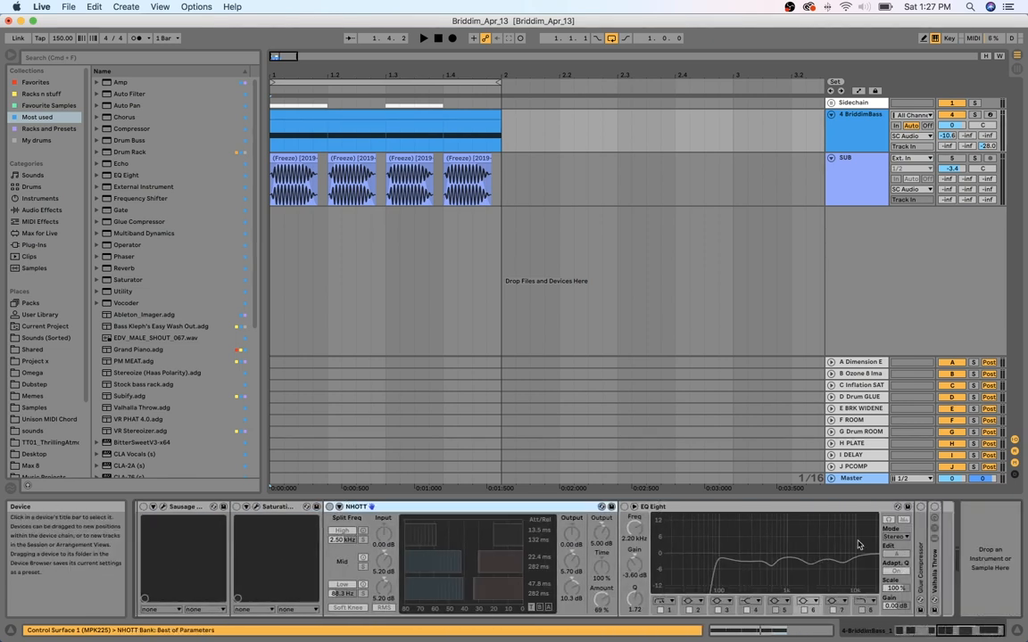
double_click(921, 553)
scroll(924, 560, right, 4)
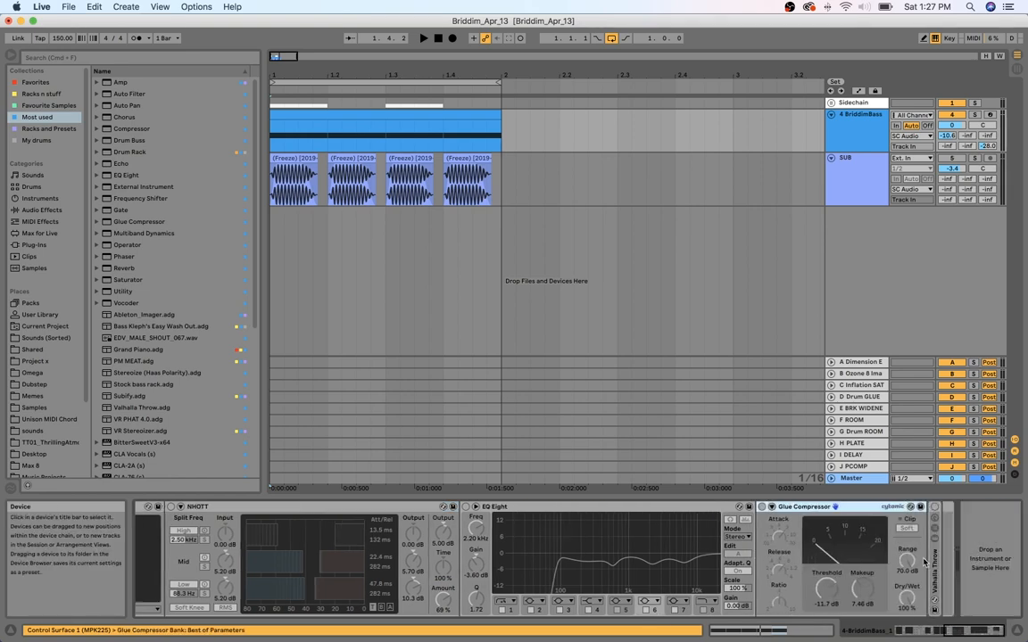
double_click(934, 558)
scroll(886, 561, left, 10)
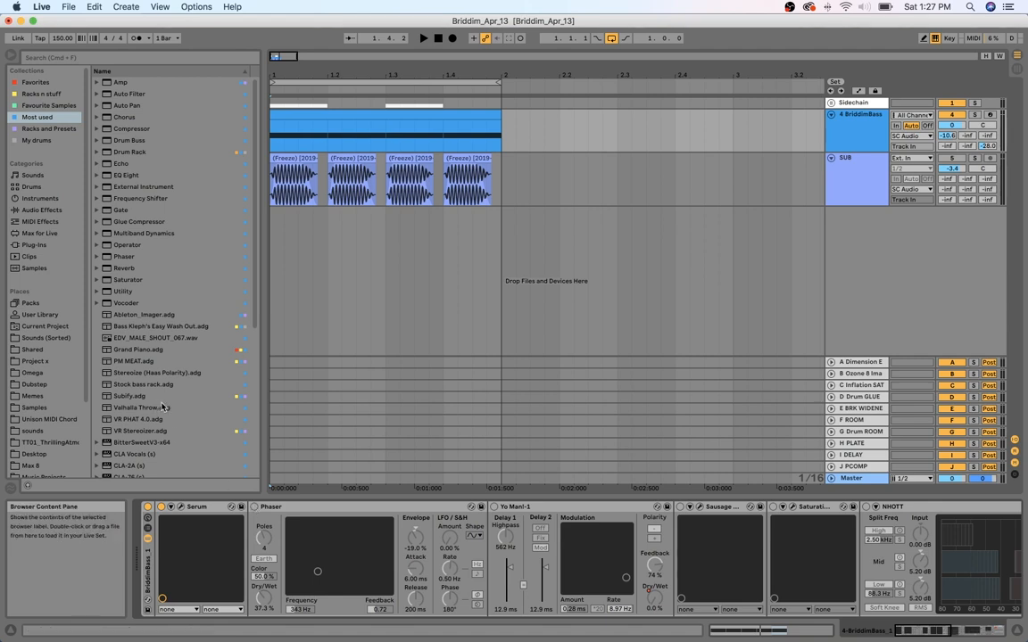
Highlight the PM MEAT.adg preset in the browser, enable the Phaser on BriddimBass, and play the loop
click(135, 362)
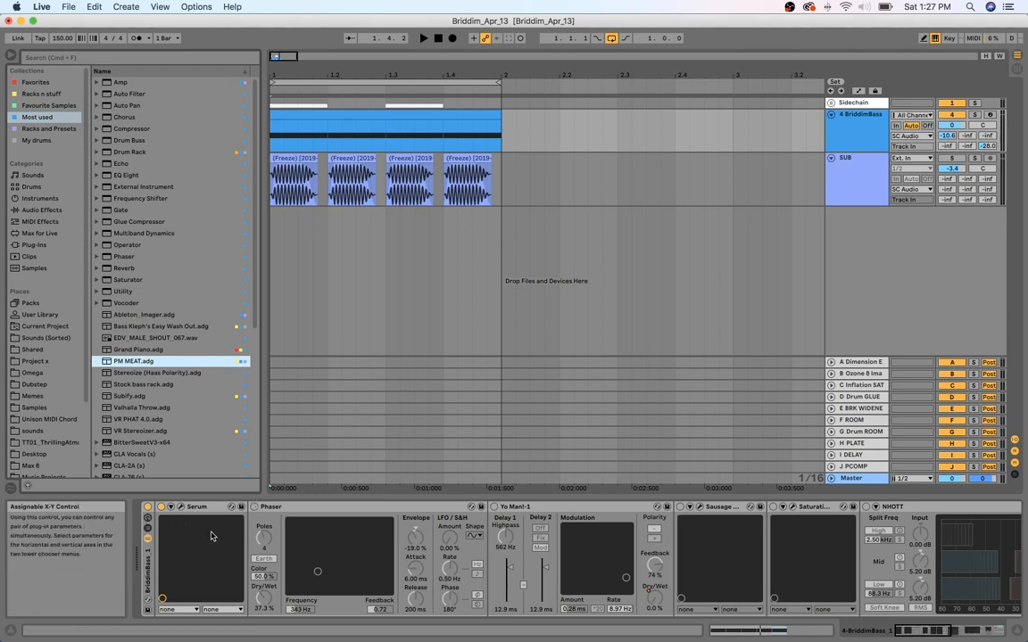
click(256, 508)
key(space)
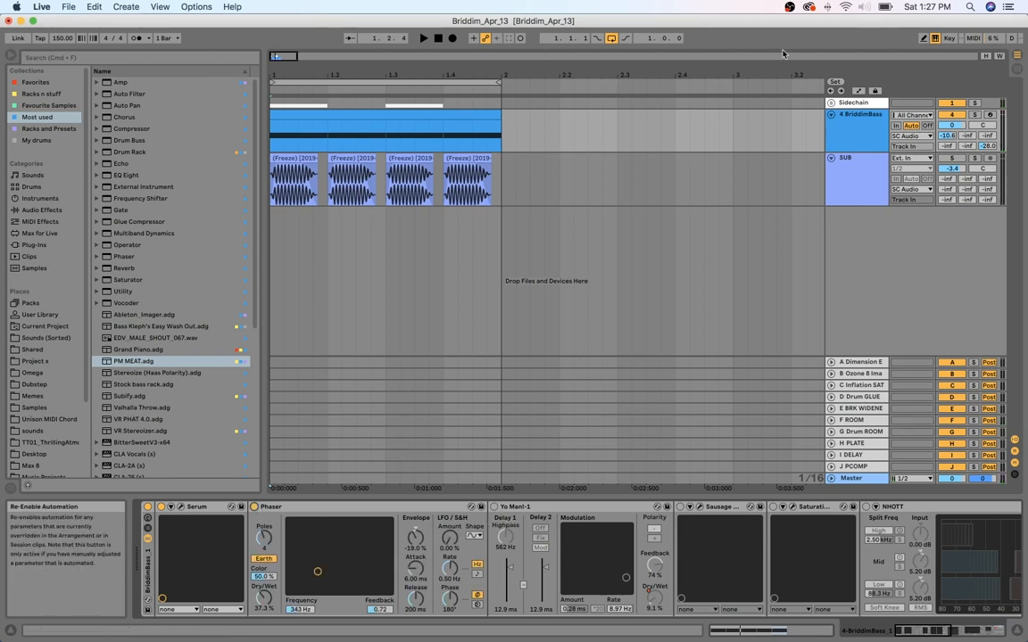
Display the Dry/Wet automation of the Yo Man!-1 chorus on the BriddimBass track in the arrangement
click(858, 90)
click(857, 127)
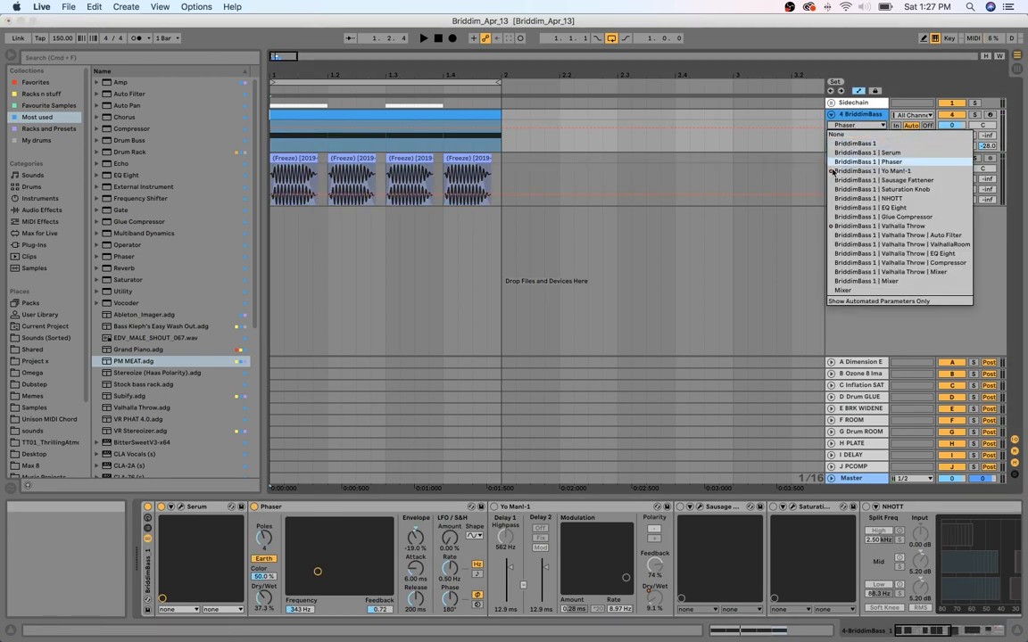
click(870, 170)
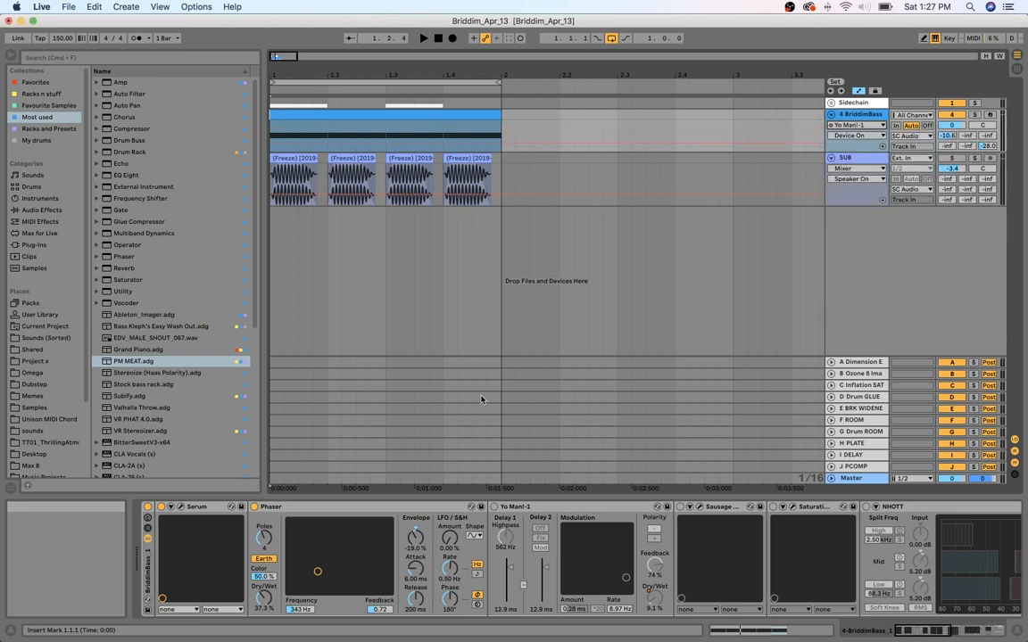
click(856, 136)
click(843, 245)
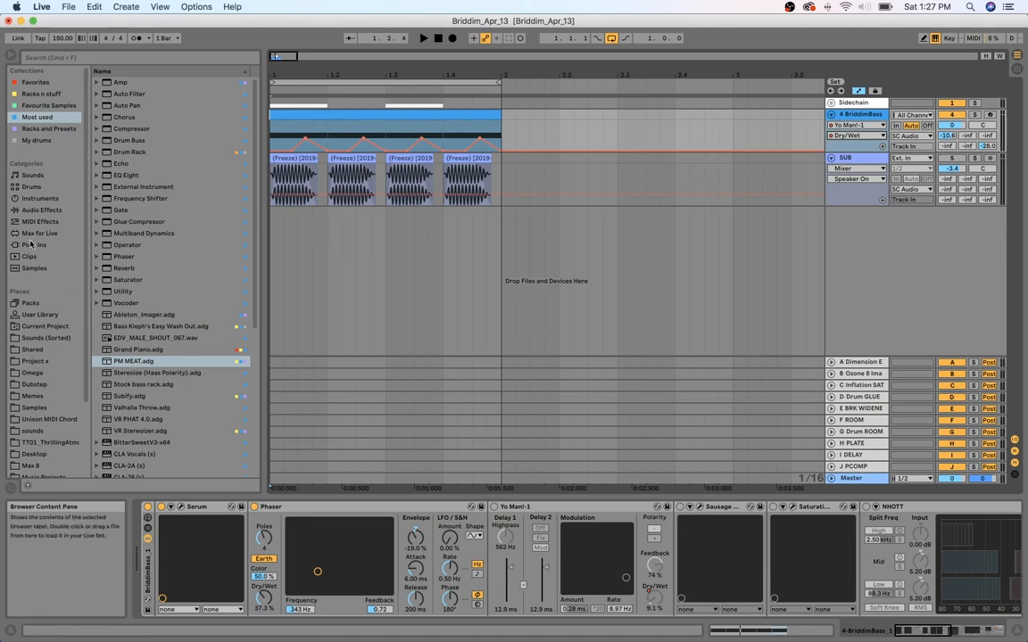
Locate the Yo Man!.adv preset among the Chorus audio effects, and return the browser to the Most used collection
click(37, 209)
click(97, 165)
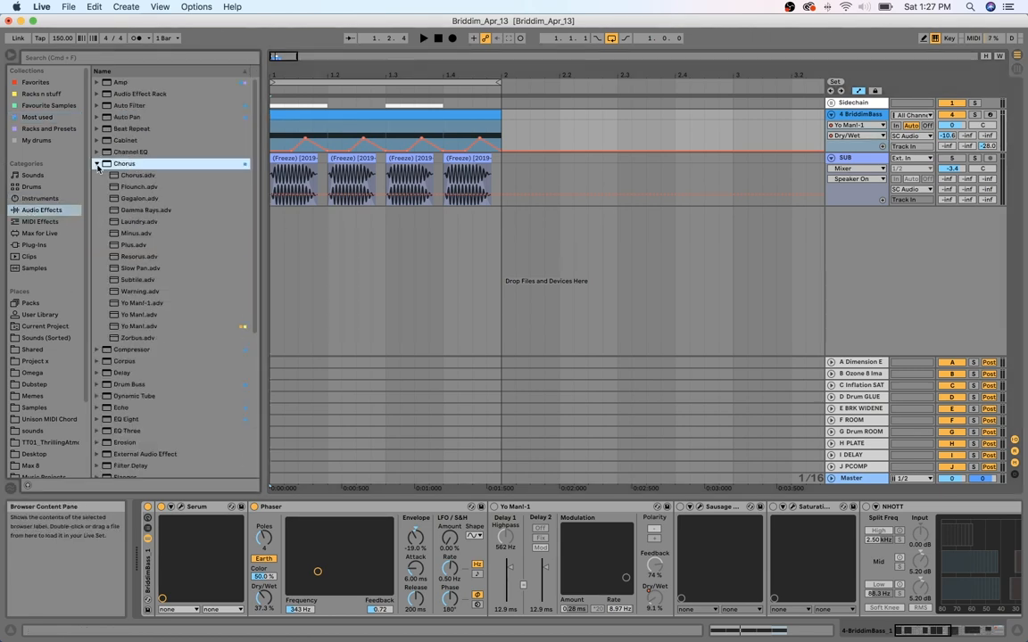
click(138, 329)
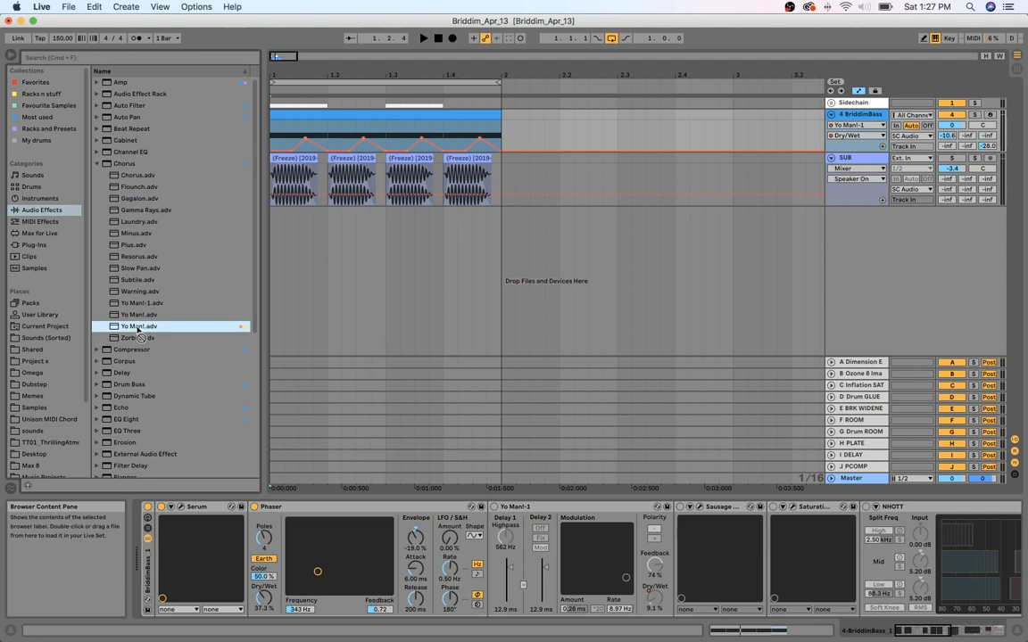
click(96, 164)
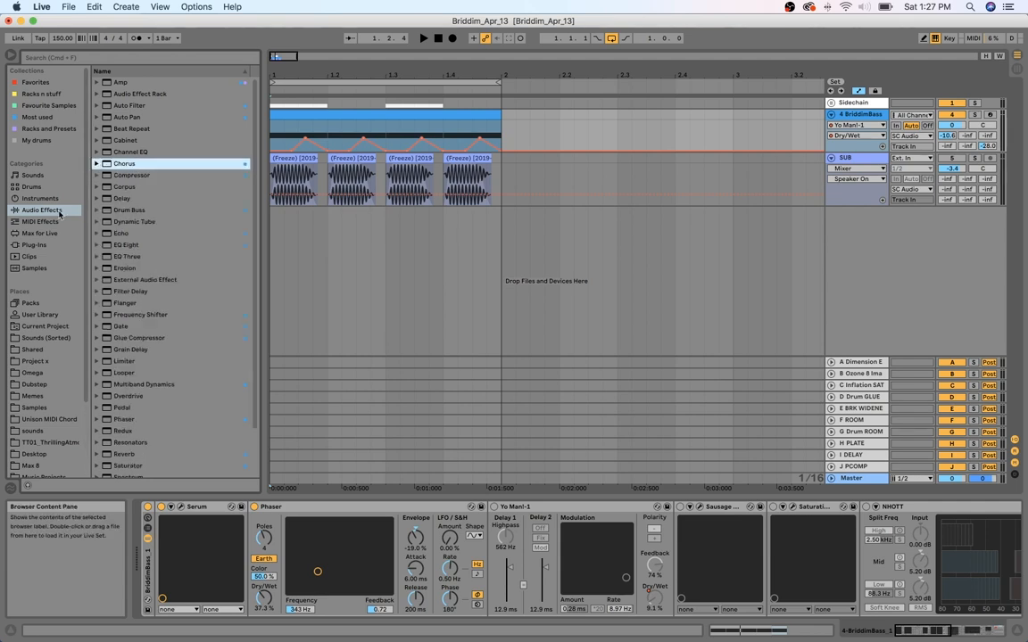
click(36, 117)
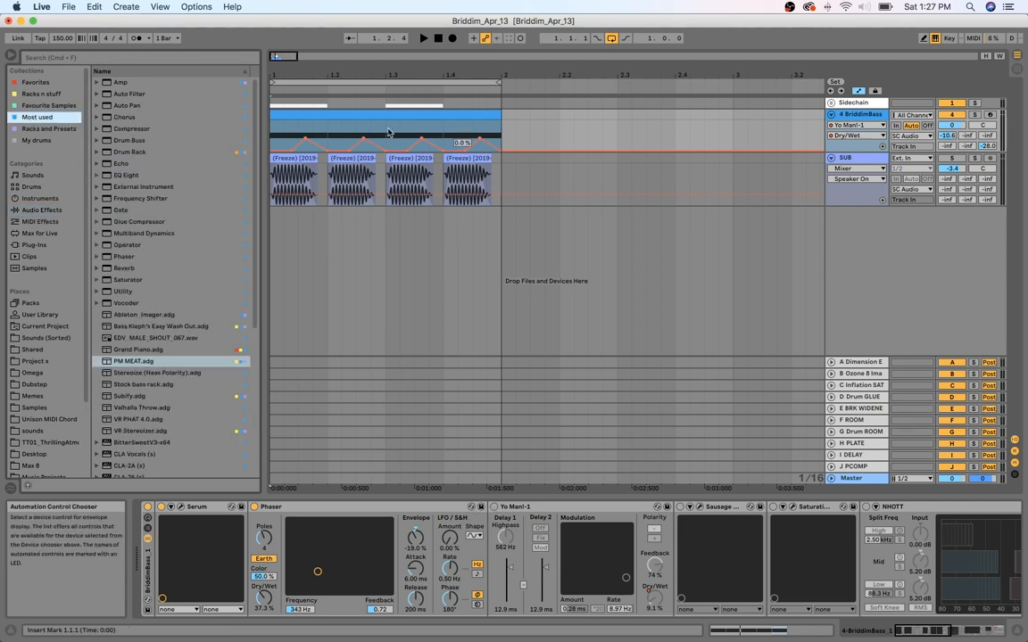
Set the Yo Man!-1 chorus Dry/Wet to 100%, switch the device on, and audition the BriddimBass loop
drag(277, 56, 276, 98)
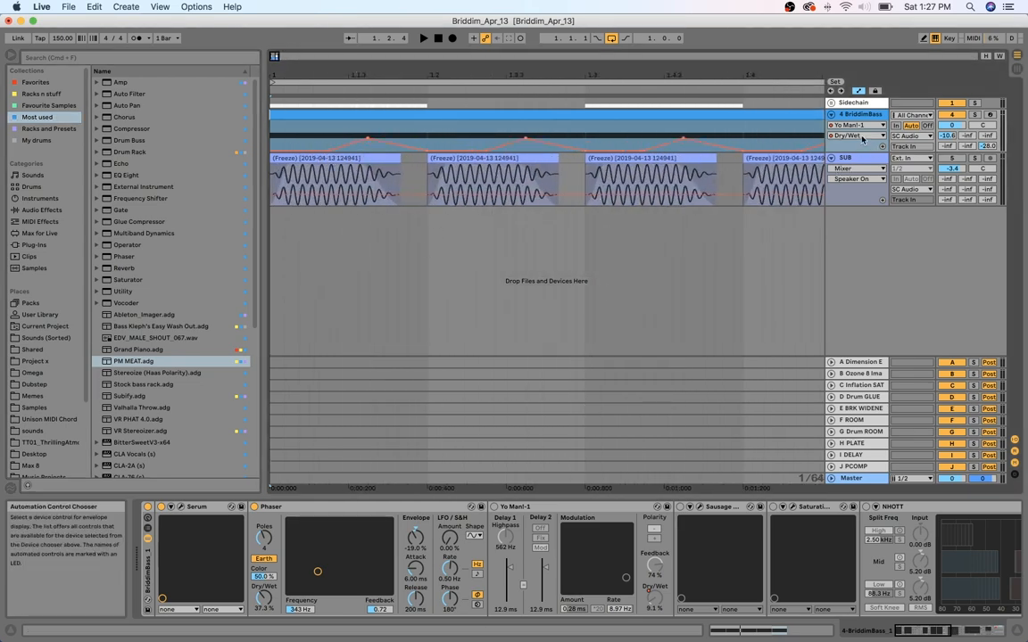
drag(656, 599, 656, 491)
click(494, 507)
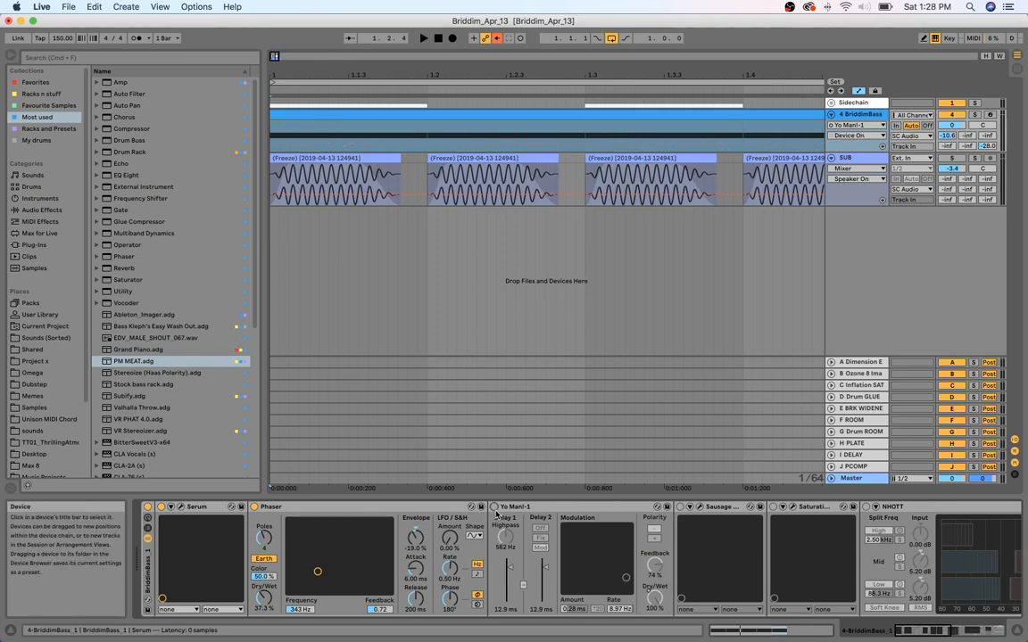
key(space)
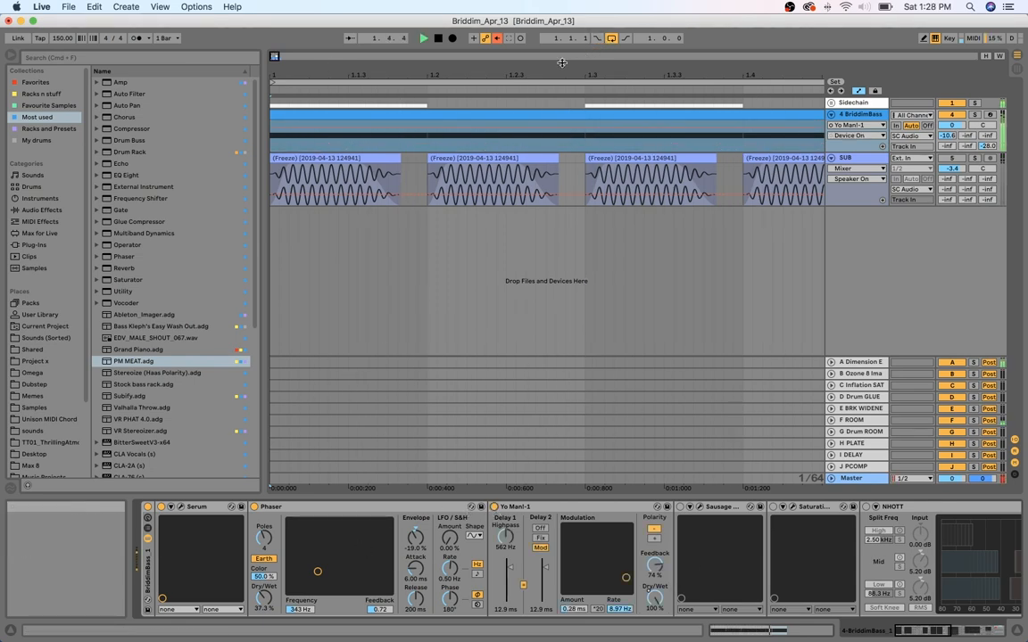
drag(561, 63, 562, 27)
key(space)
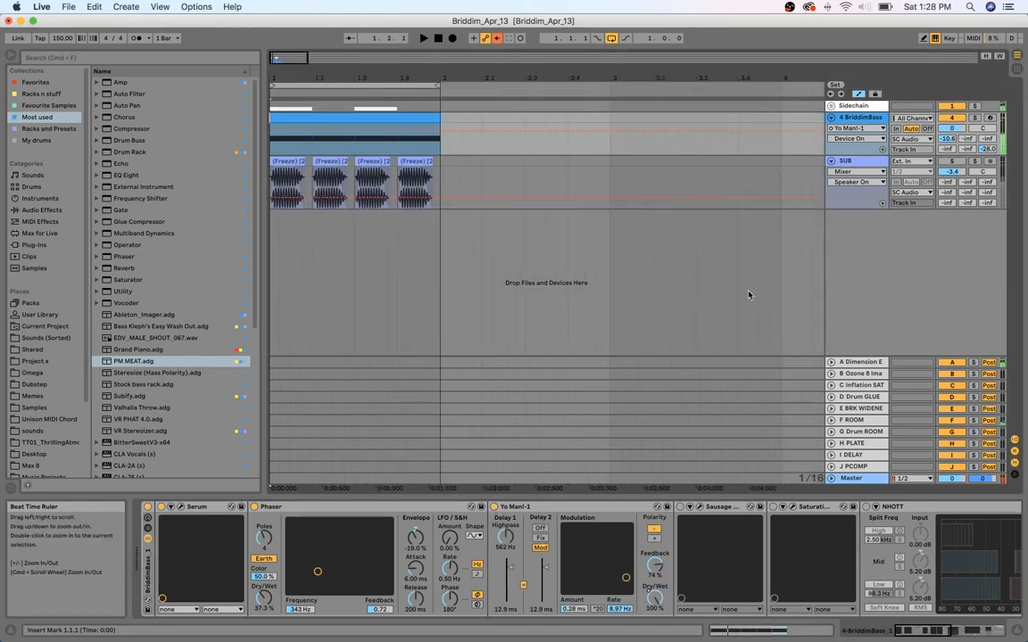
Check the loop's stereo image in Ozone Imager on the Master track during playback, and close the plug-in window
click(852, 478)
key(space)
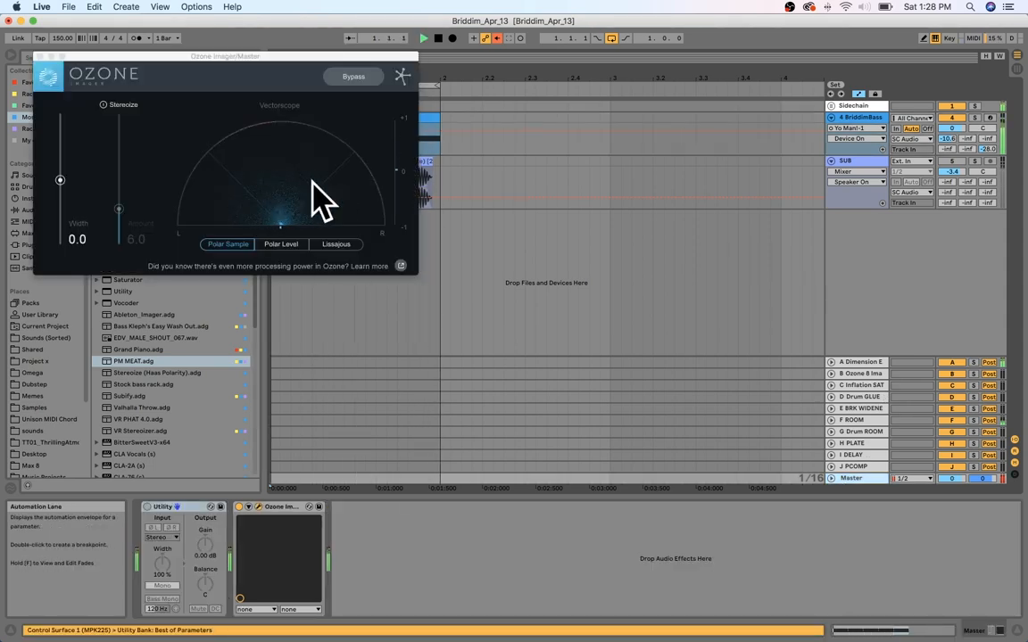
click(41, 57)
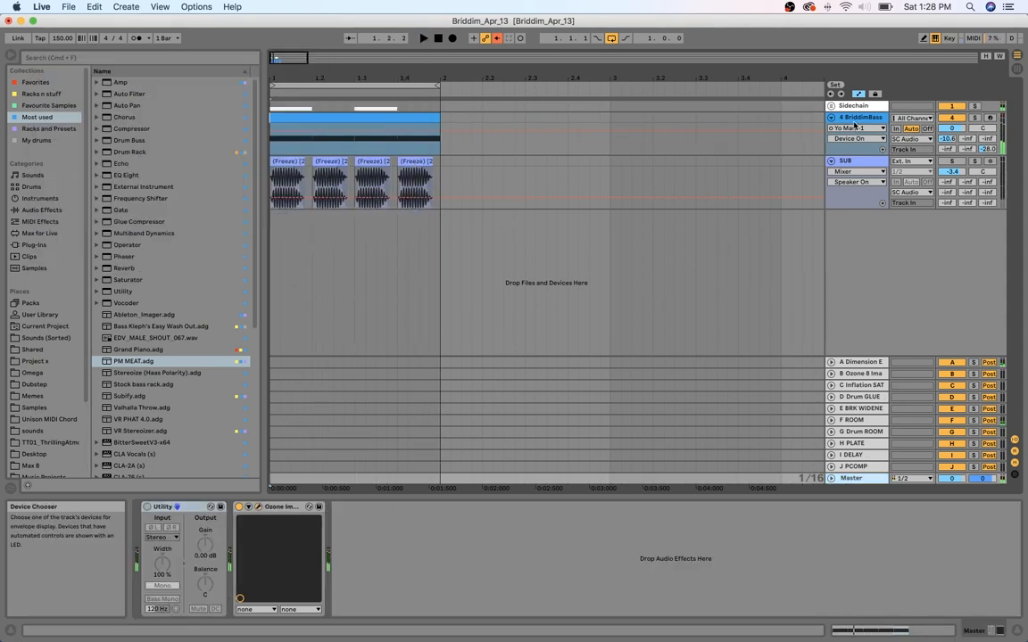
Return to BriddimBass with its Dry/Wet automation re-enabled, and compare the loop with Yo Man!-1 bypassed and active
click(854, 119)
scroll(300, 510, left, 4)
scroll(303, 522, left, 6)
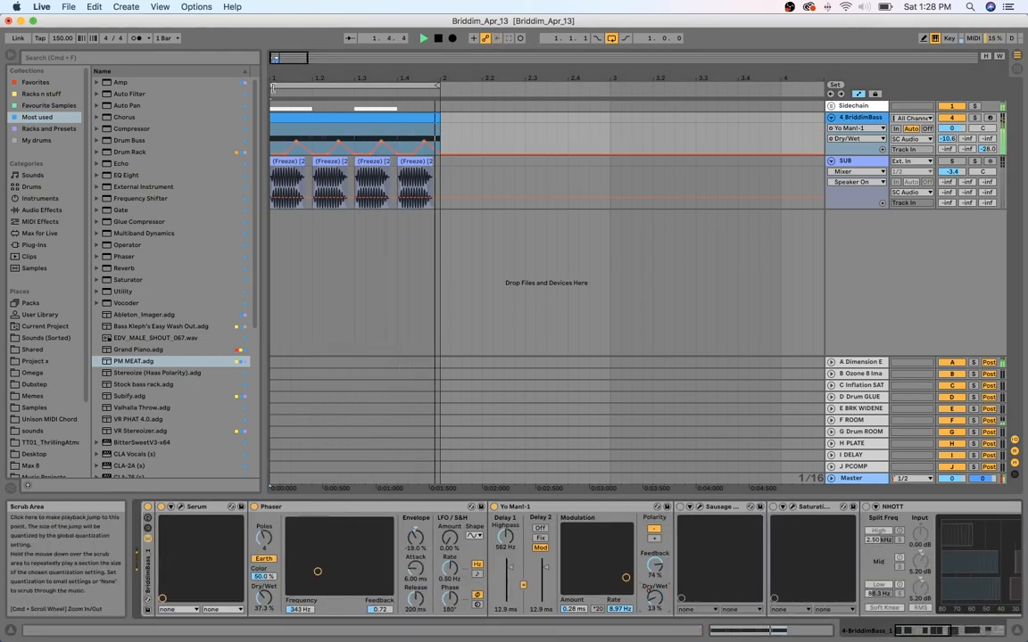
drag(280, 79, 280, 116)
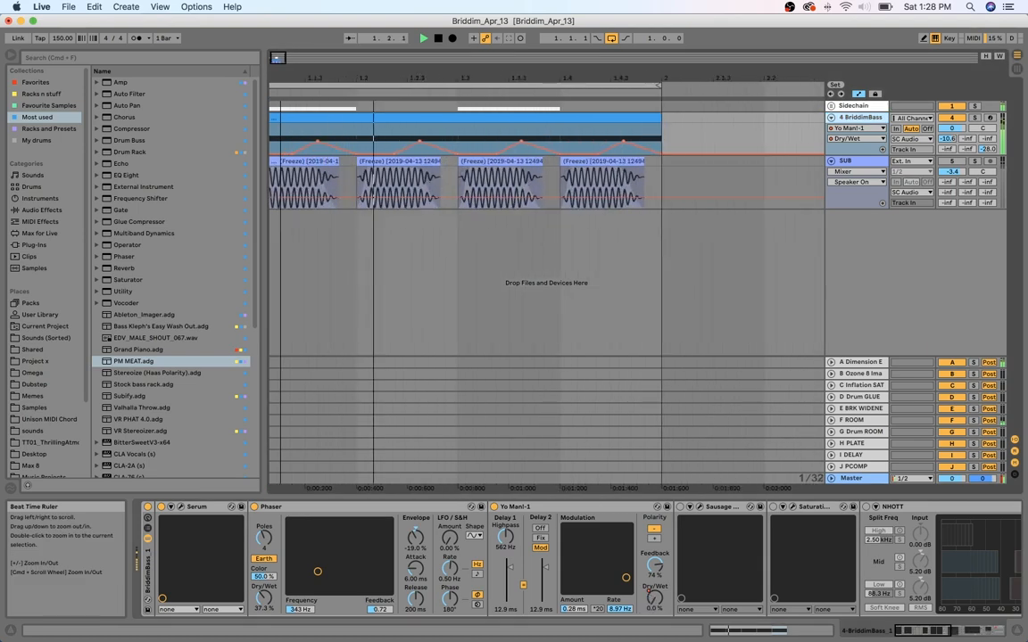
click(494, 506)
click(493, 506)
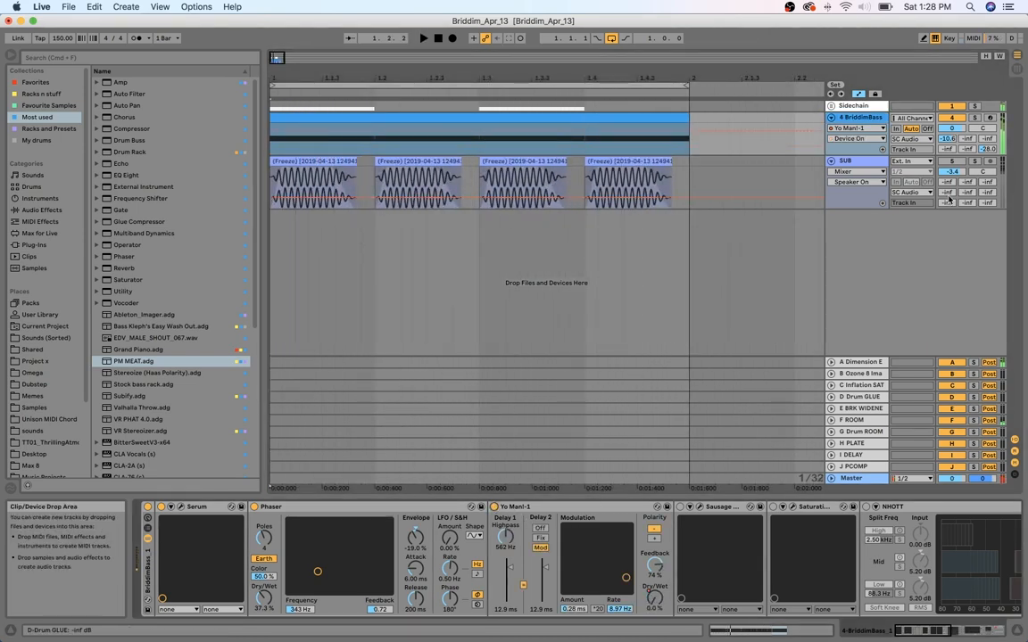
Display the Yo Man!-1 Dry/Wet automation and duplicate its first-beat section three times across the bar on BriddimBass
click(862, 138)
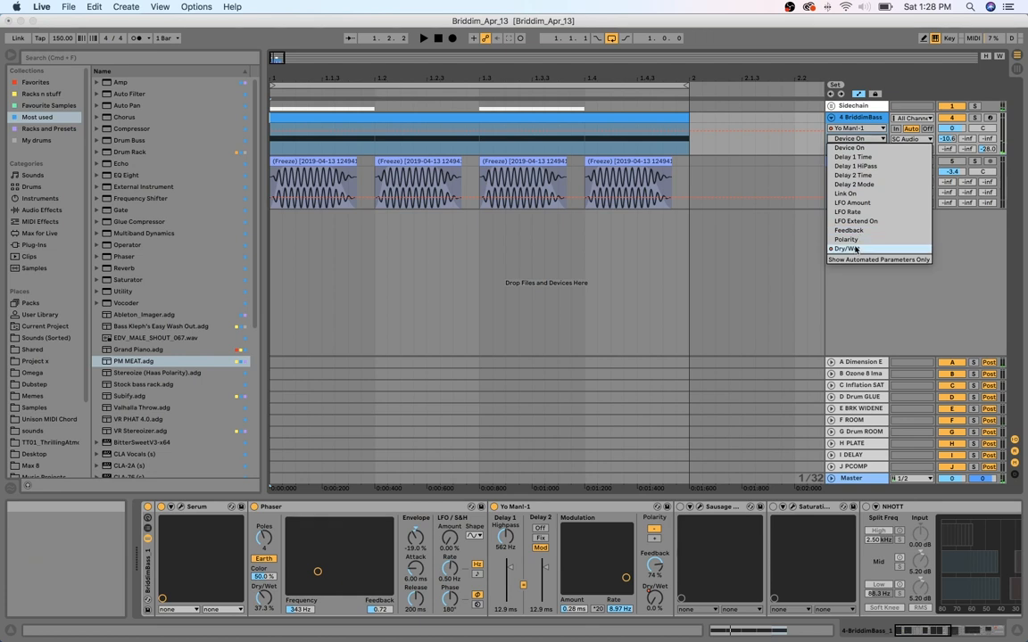
click(870, 247)
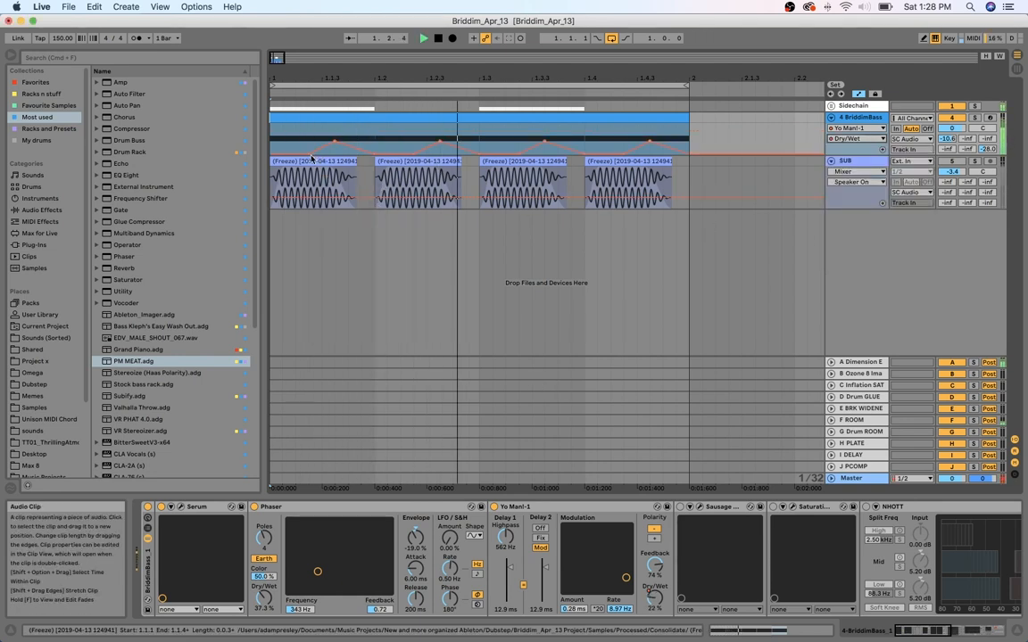
key(space)
drag(335, 142, 198, 150)
key(space)
key(space)
key(super+d)
key(super+d)
key(super+d)
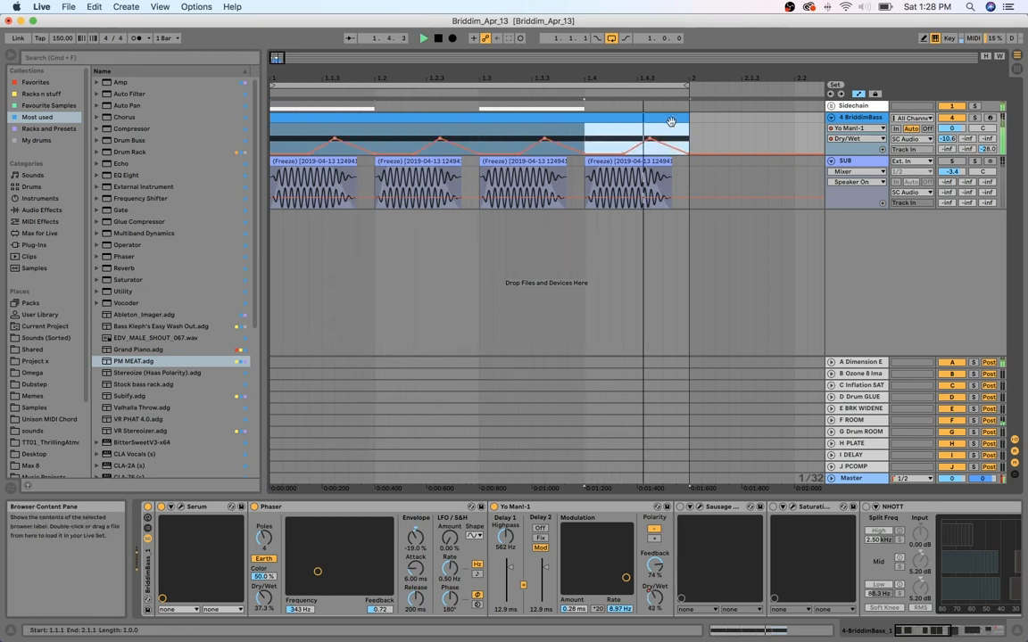
key(space)
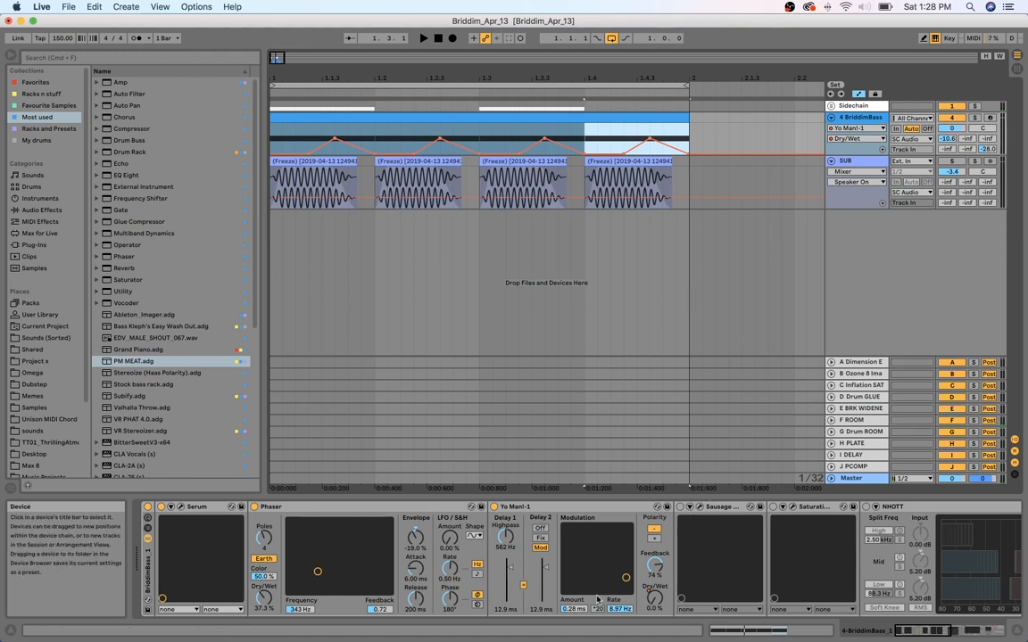
Set the Yo Man!-1 chorus Feedback to 54% while listening to the loop
click(654, 566)
key(space)
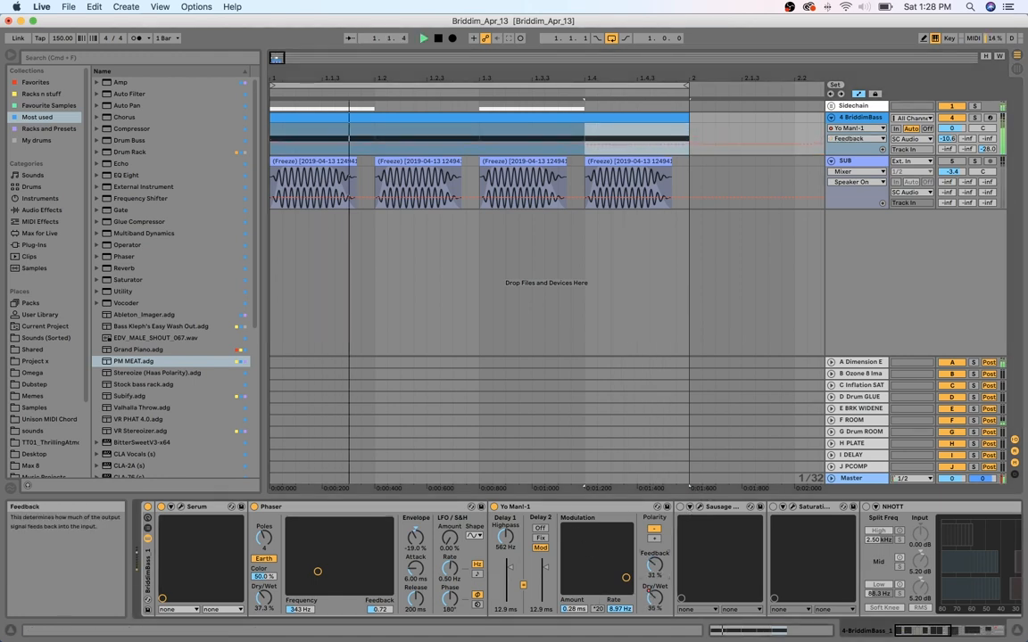
drag(654, 566, 654, 589)
key(space)
Switch on Sausage Fattener on BriddimBass, audition the loop with its Color control in focus, and close the plug-in window
scroll(654, 566, right, 1)
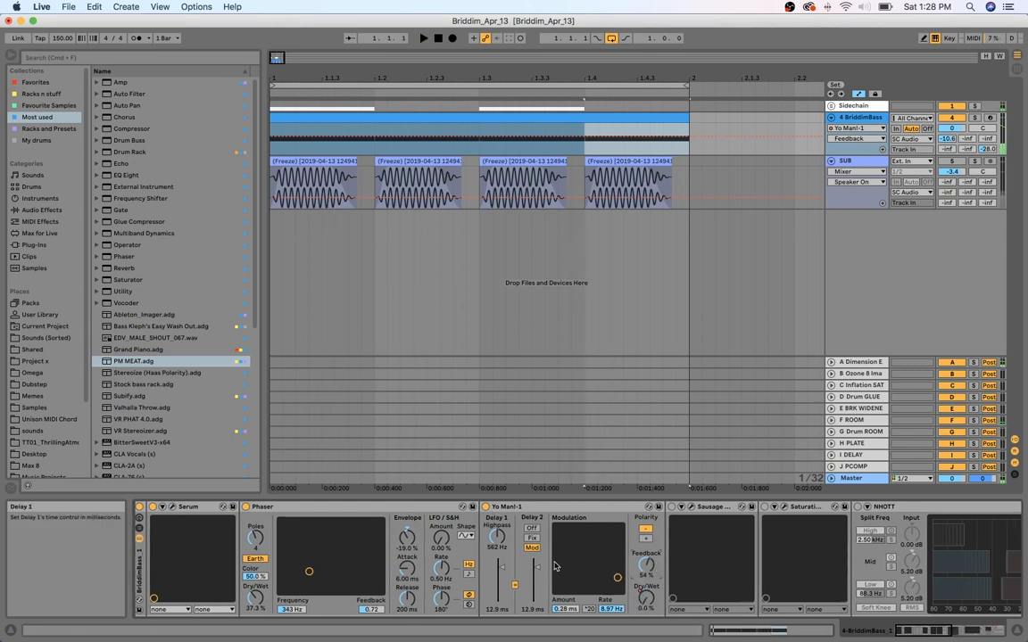
scroll(542, 536, right, 3)
key(space)
scroll(538, 509, right, 5)
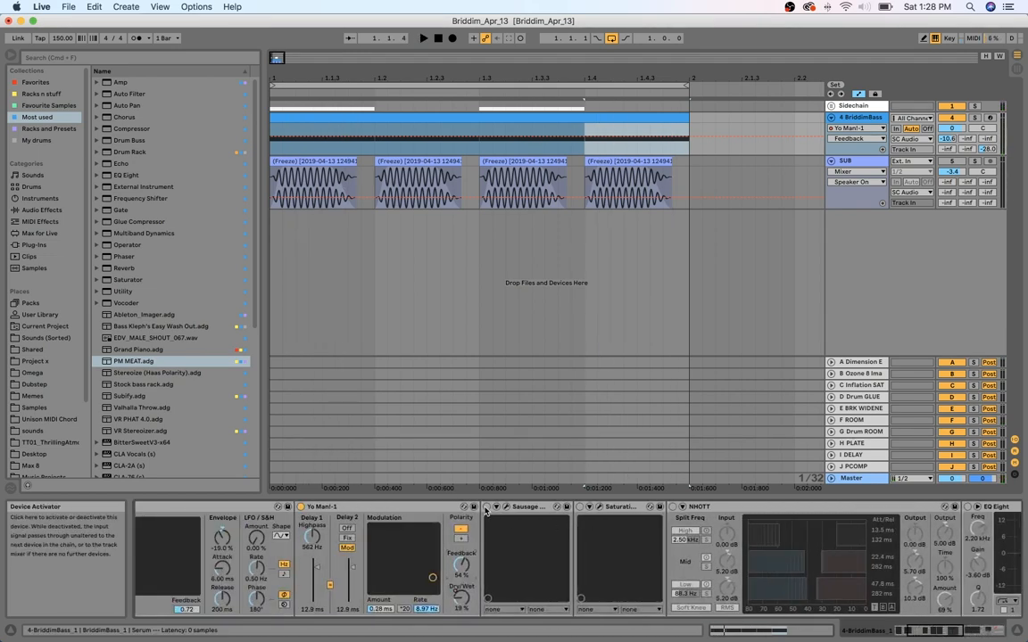
click(508, 507)
key(space)
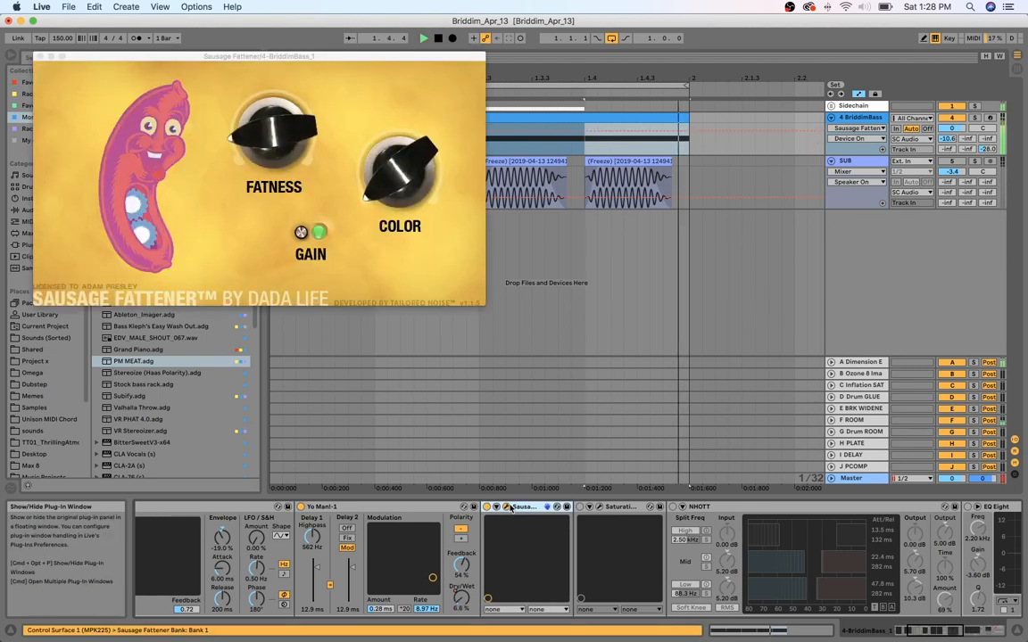
drag(398, 175, 401, 287)
key(space)
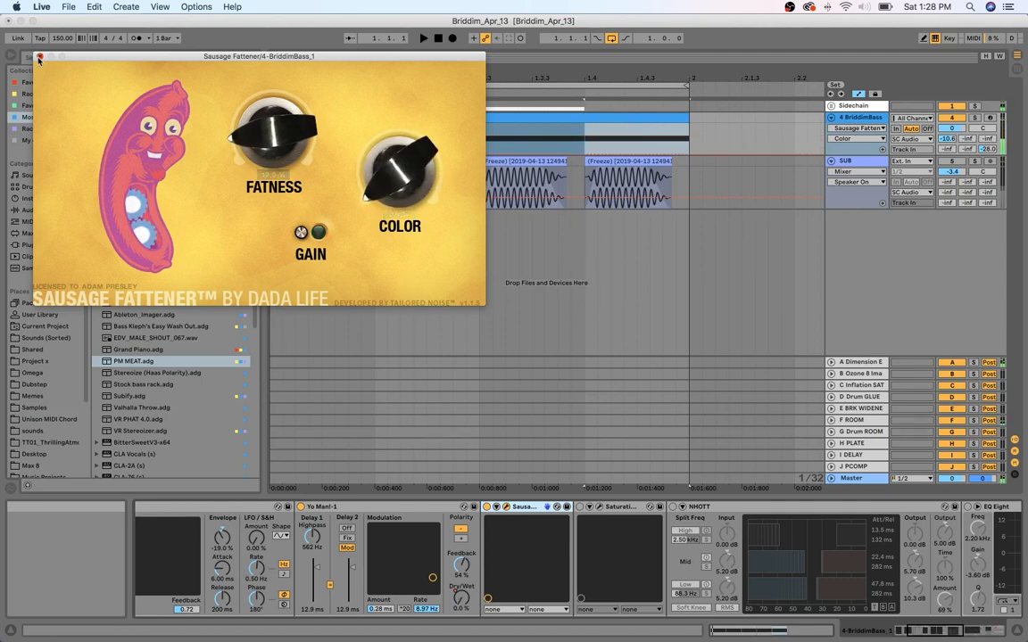
click(38, 58)
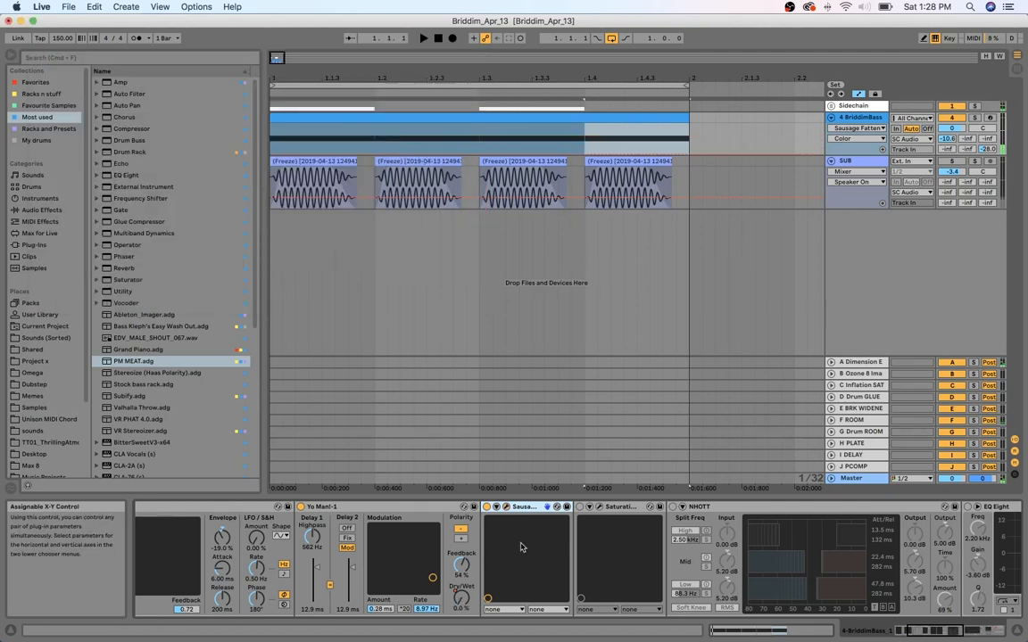
Switch on the Saturation Knob, move its window over the arrangement, and audition its Saturation control on the loop
click(588, 505)
drag(106, 65, 288, 123)
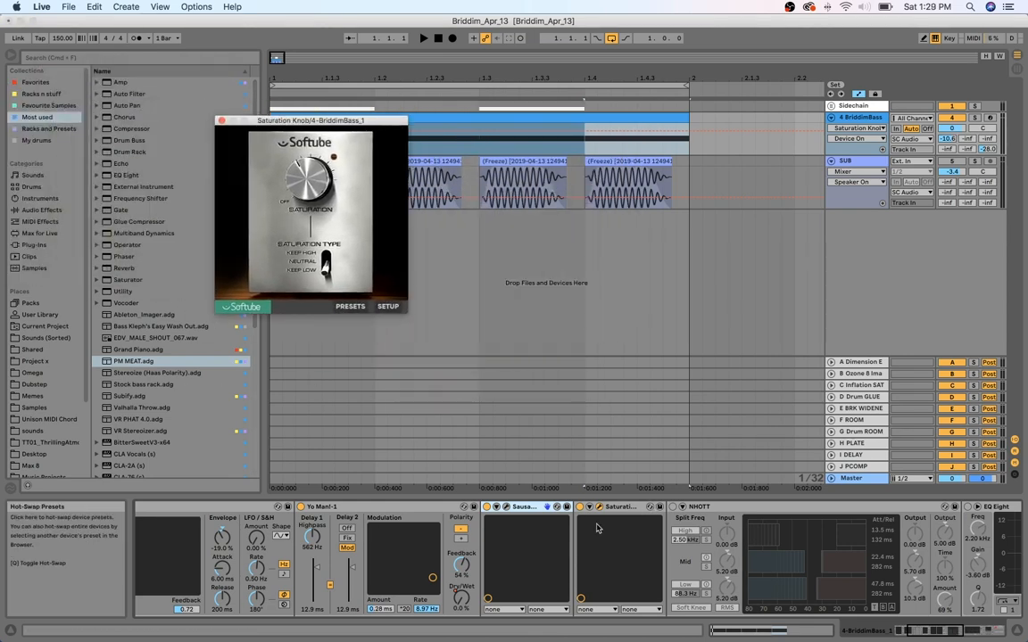
key(space)
key(space)
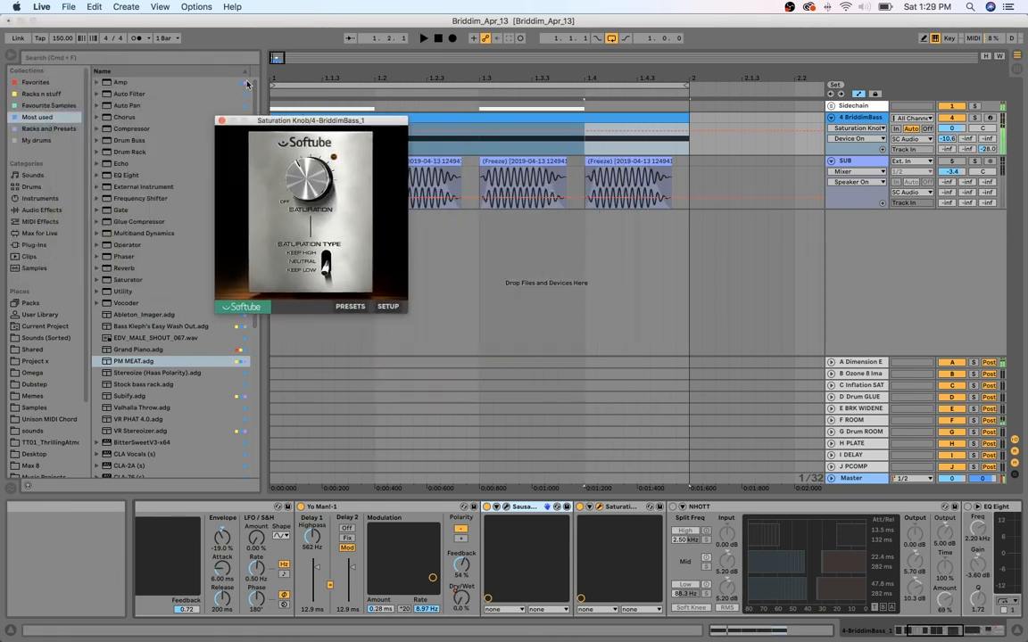
drag(279, 122, 417, 175)
click(285, 154)
key(space)
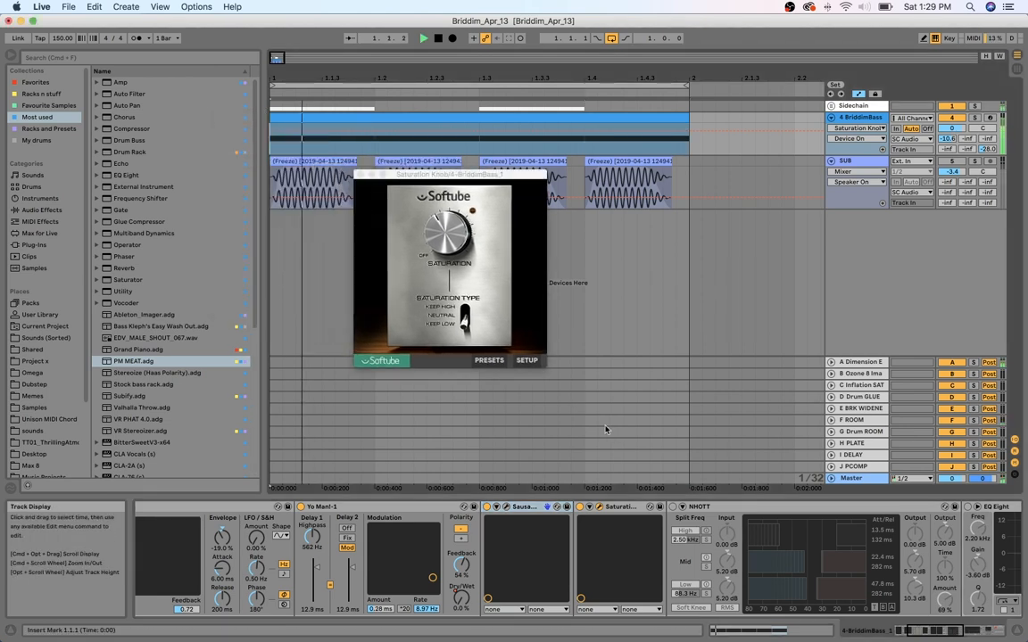
click(456, 239)
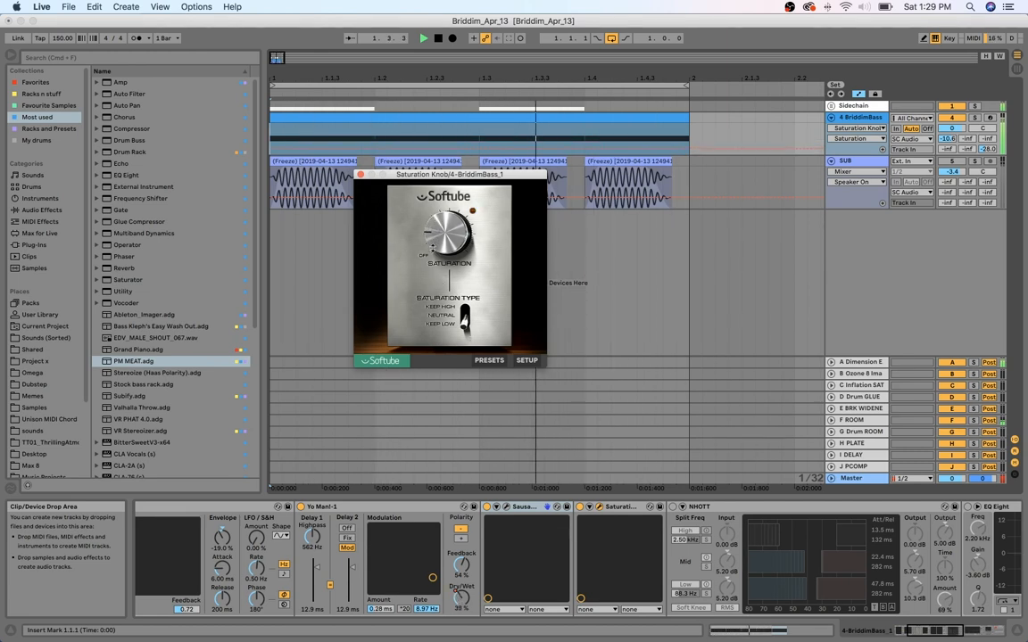
click(360, 174)
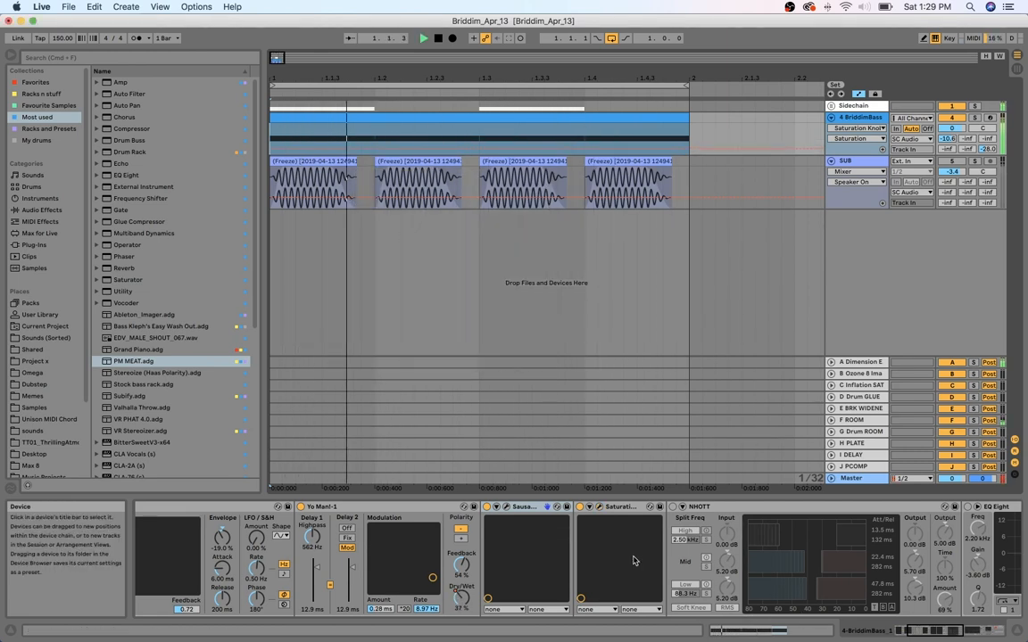
Set the Saturation Knob's saturation type to Neutral, audition the loop, and close the plug-in window
scroll(625, 557, down, 3)
scroll(625, 557, up, 3)
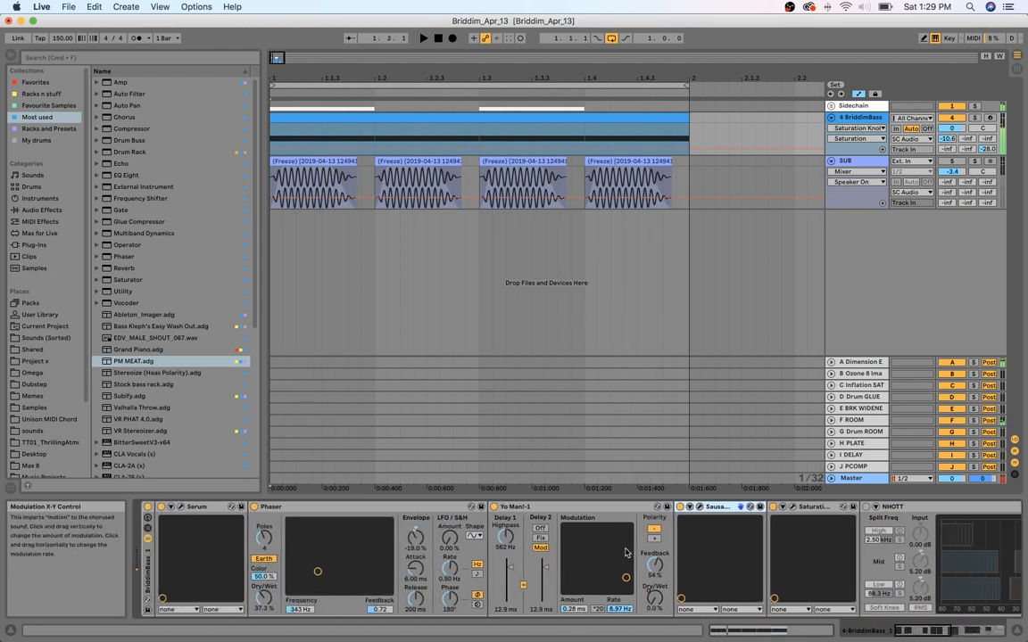
click(785, 507)
click(785, 507)
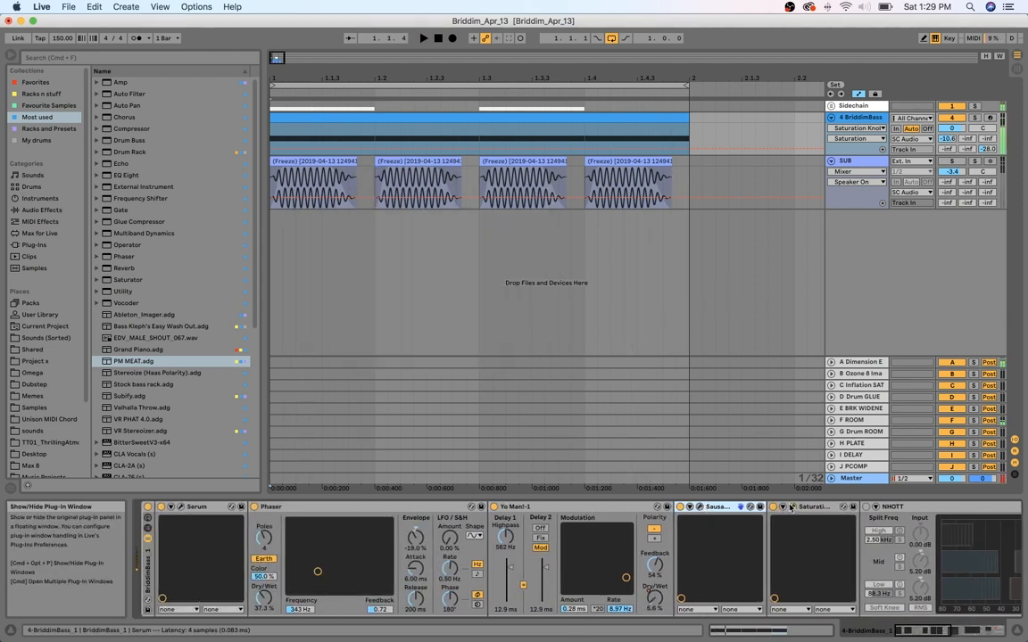
click(785, 507)
click(430, 230)
key(space)
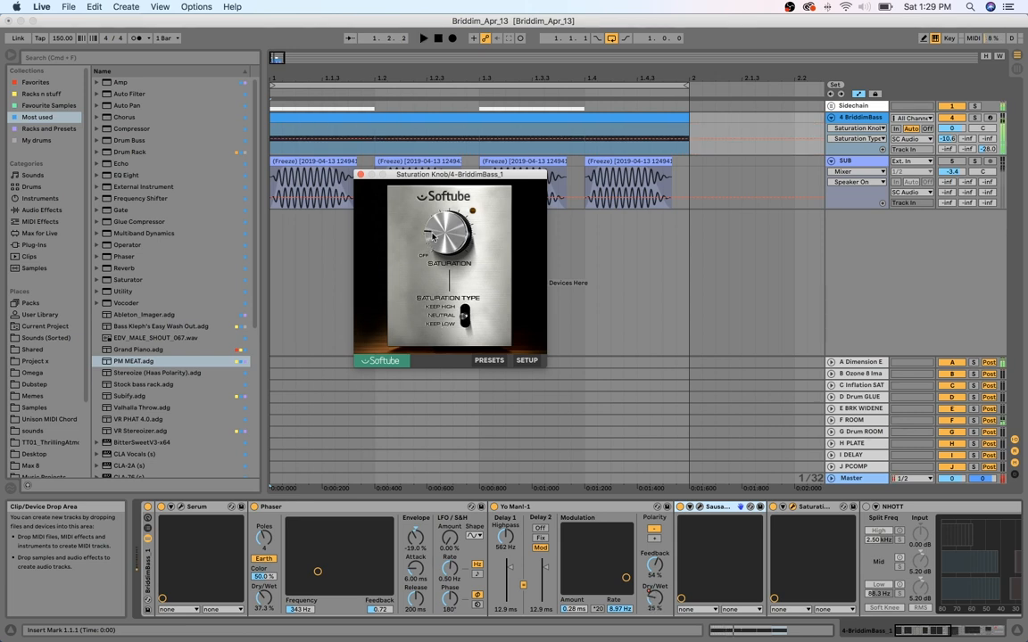
click(361, 175)
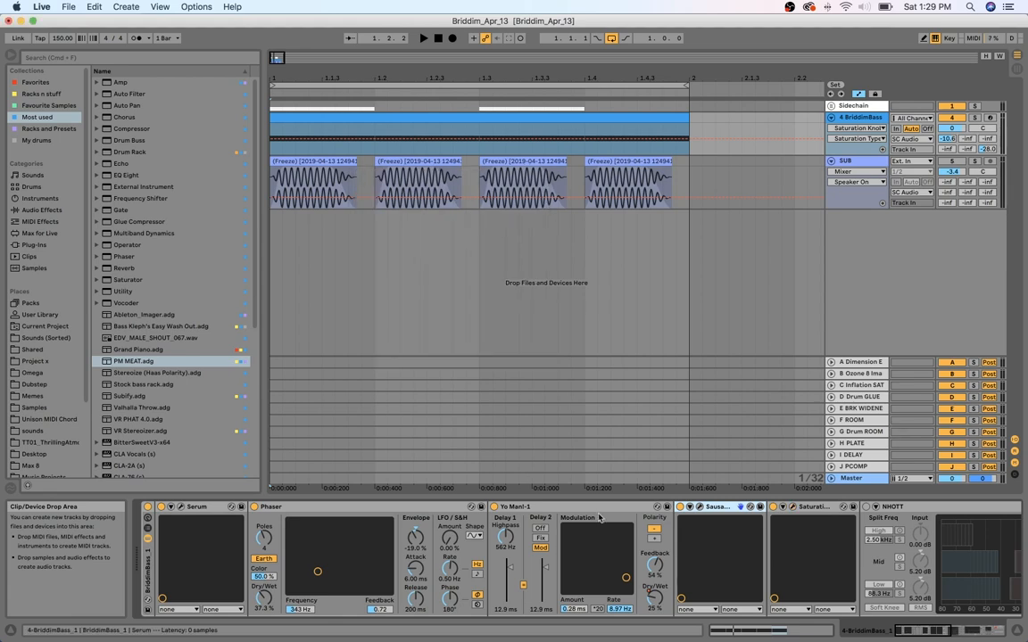
scroll(585, 508, right, 5)
scroll(585, 508, left, 3)
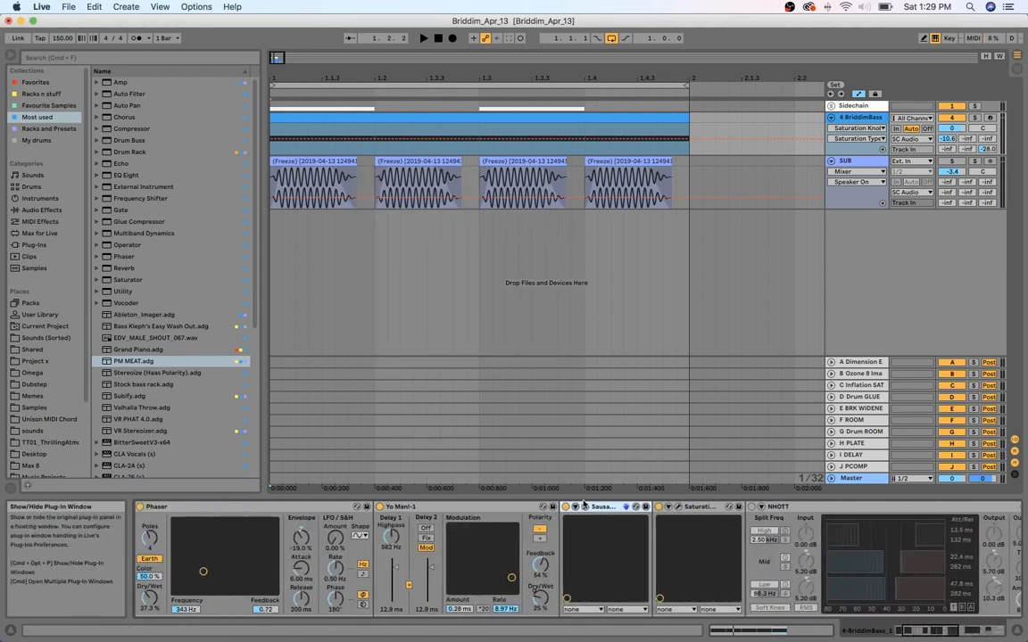
click(678, 507)
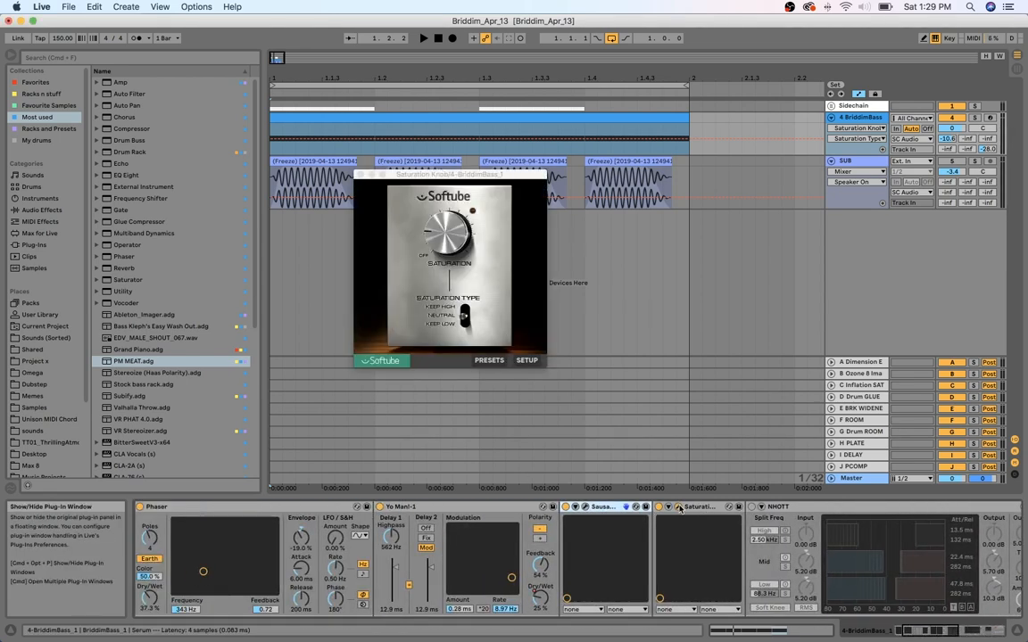
click(679, 507)
Switch on NHOTT with its Amount at 48%, and compare the loop with the device bypassed and active
scroll(265, 506, right, 10)
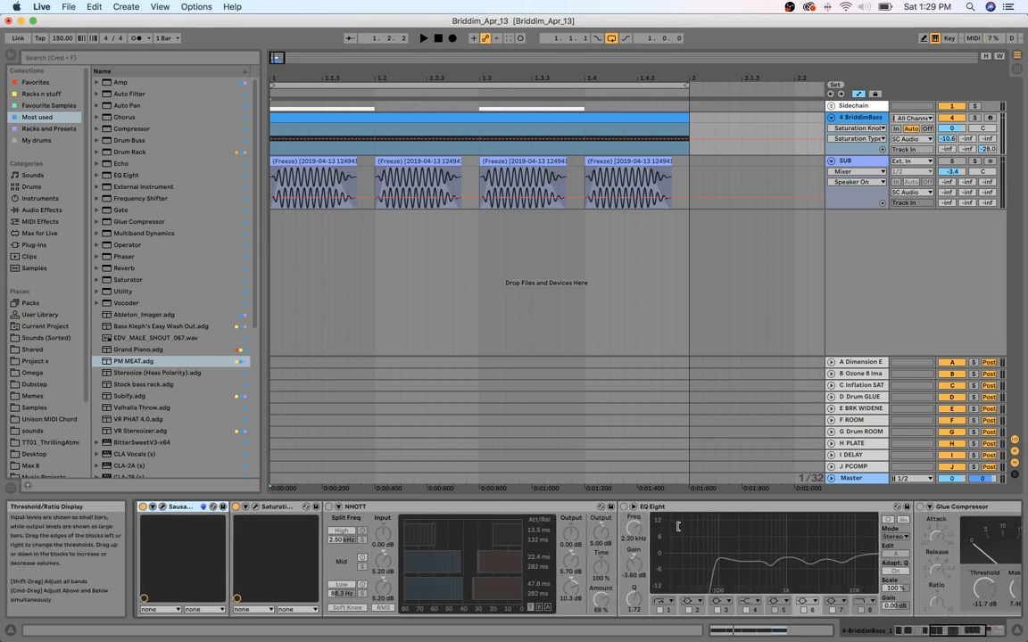
click(389, 536)
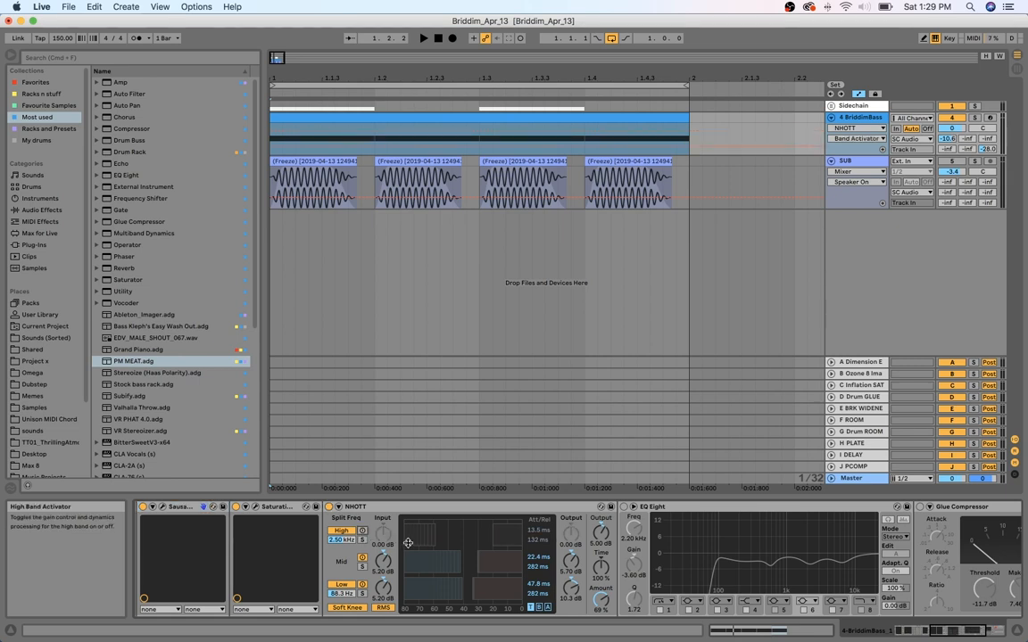
click(362, 530)
key(space)
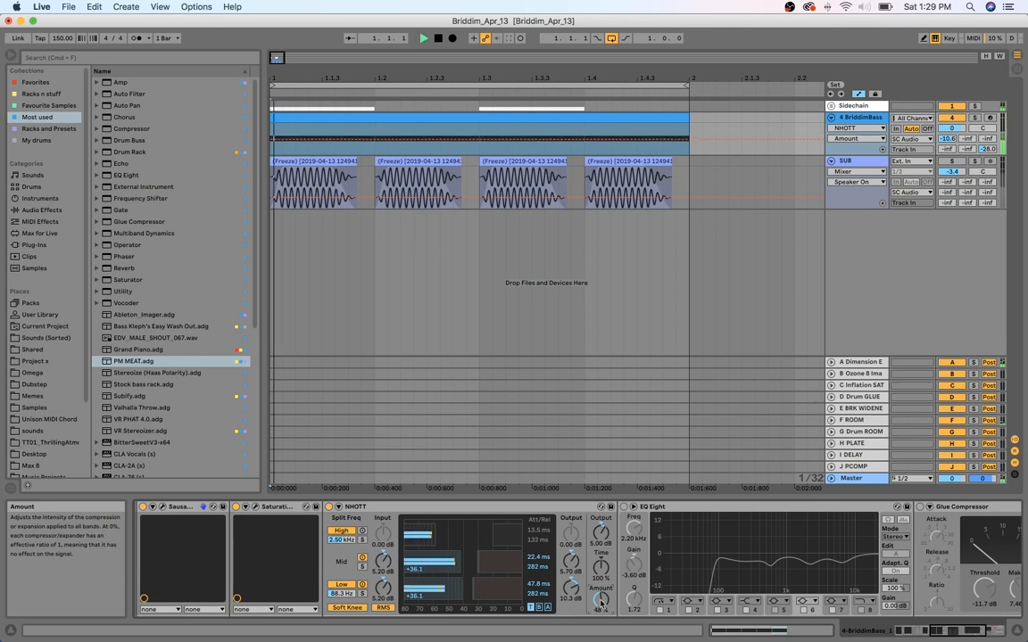
click(329, 507)
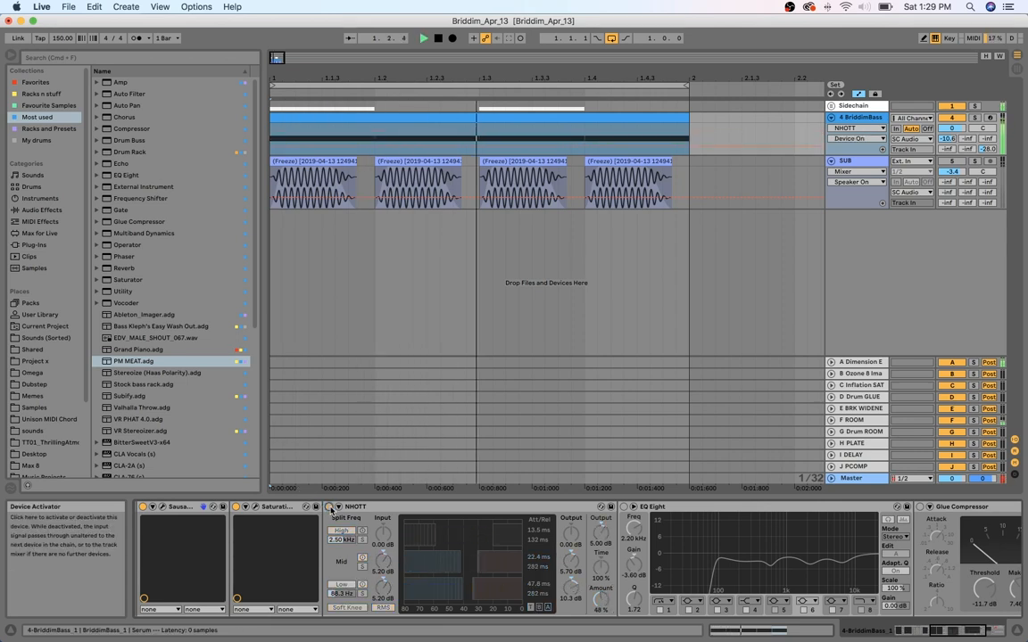
click(329, 507)
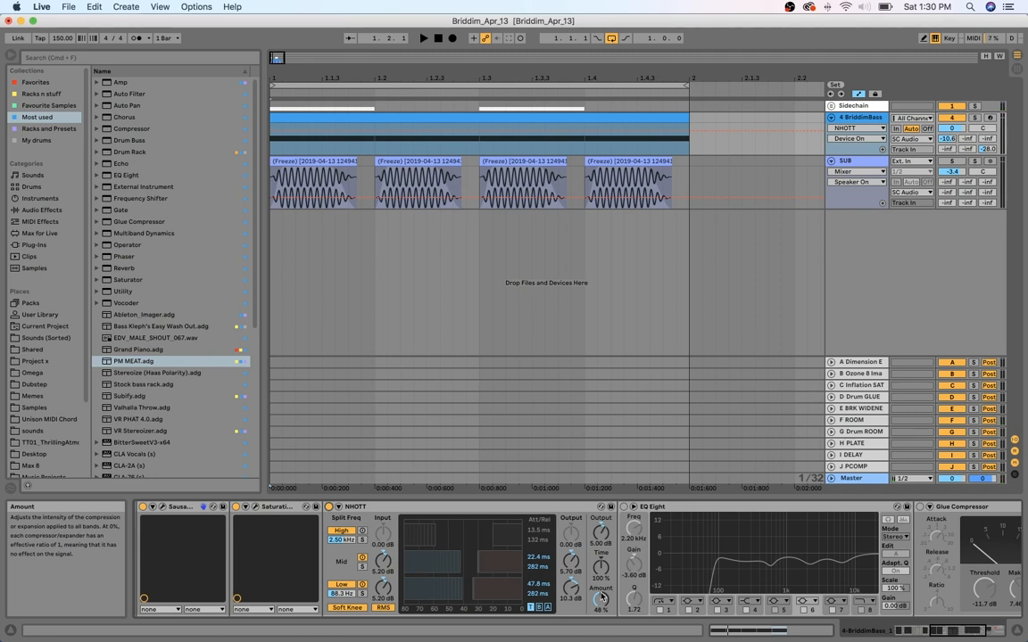
Set NHOTT's Amount to 40% on BriddimBass
scroll(601, 597, right, 5)
scroll(599, 591, left, 10)
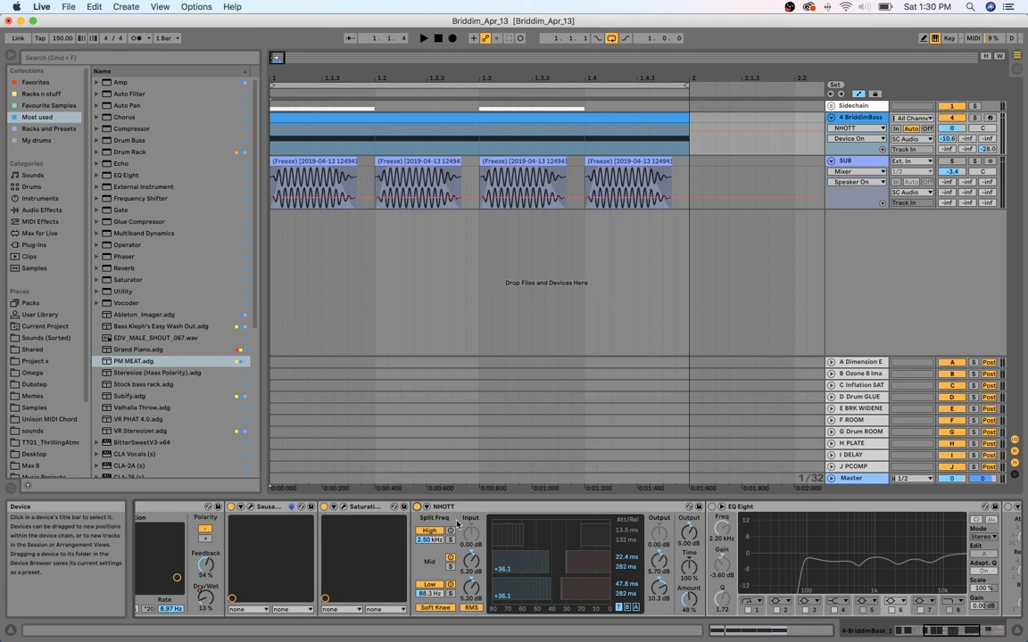
drag(689, 598, 689, 595)
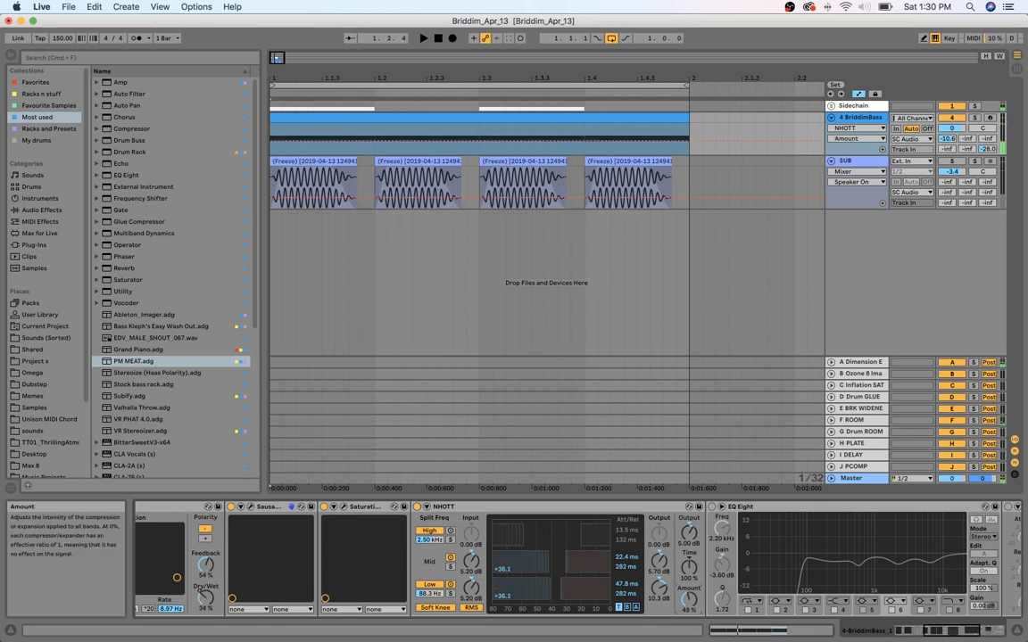
scroll(733, 621, right, 5)
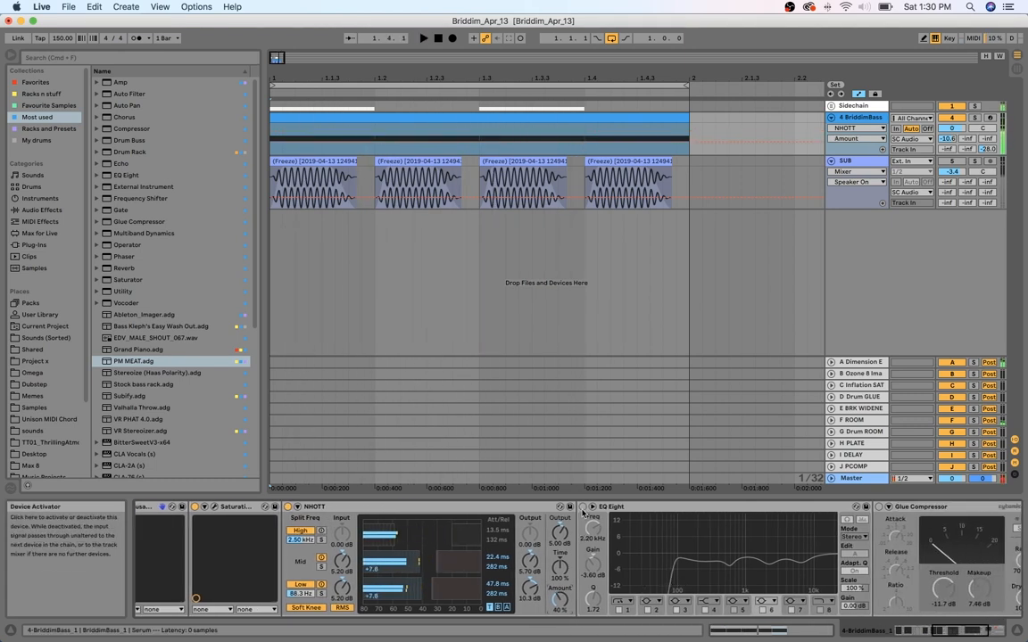
Switch on EQ Eight after NHOTT and audition the loop while going through the filter bands in its frequency display
click(754, 560)
scroll(754, 560, right, 10)
key(space)
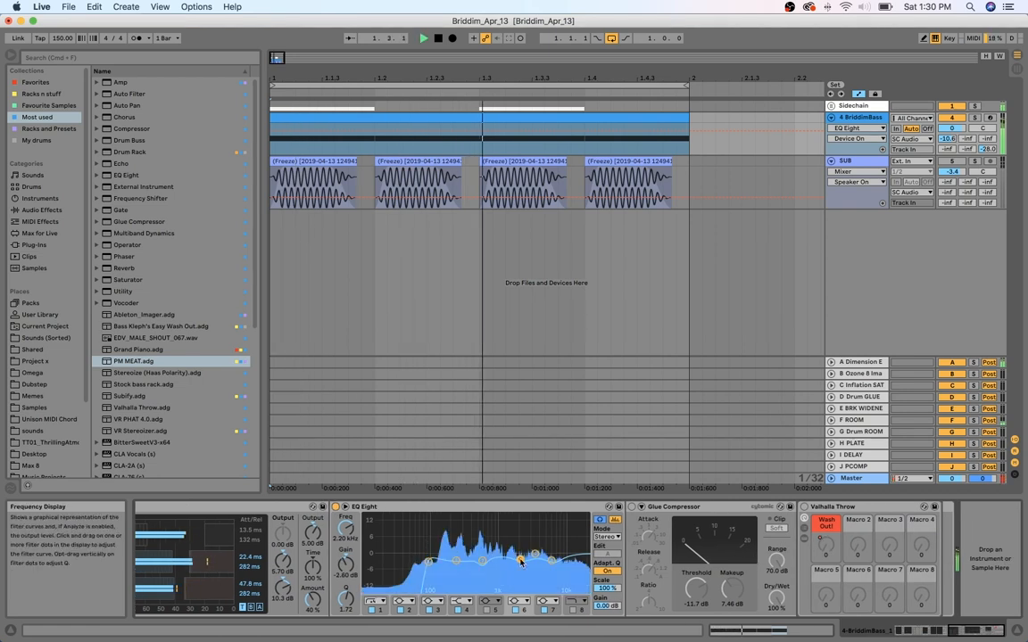
drag(552, 560, 553, 558)
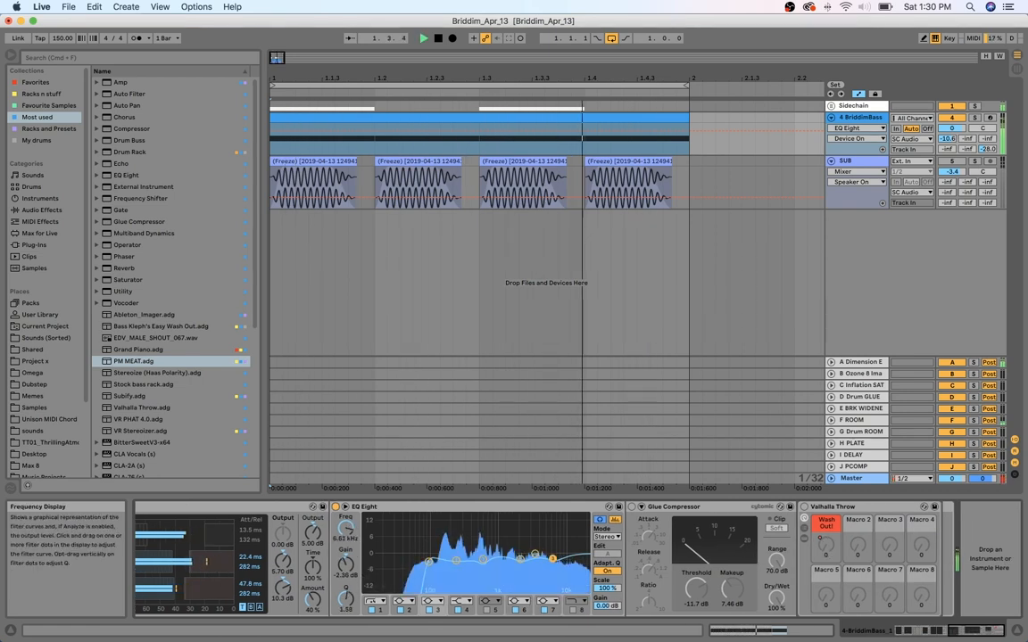
key(space)
click(482, 561)
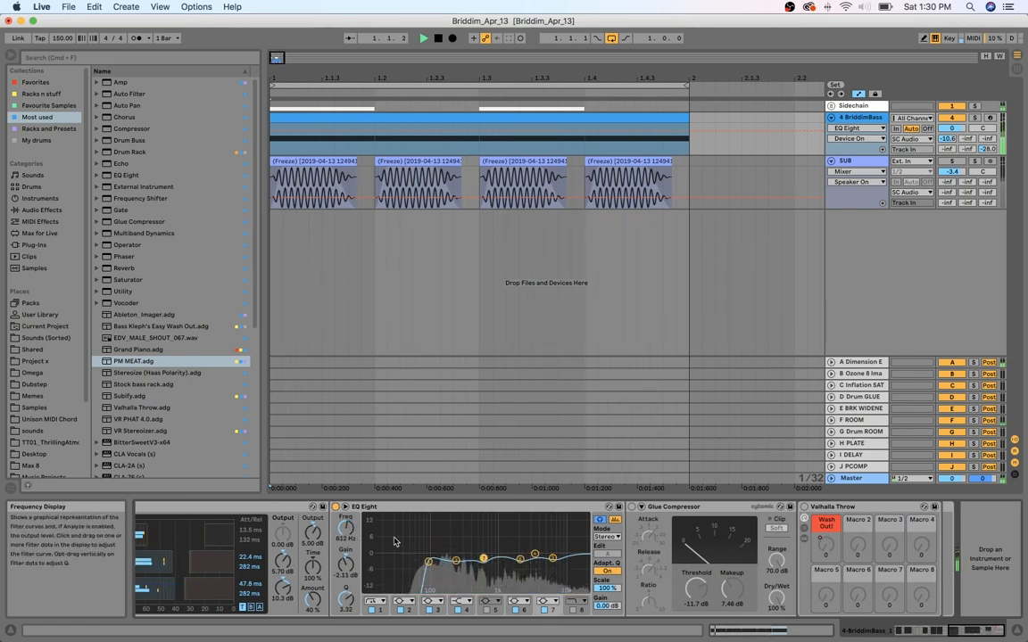
key(space)
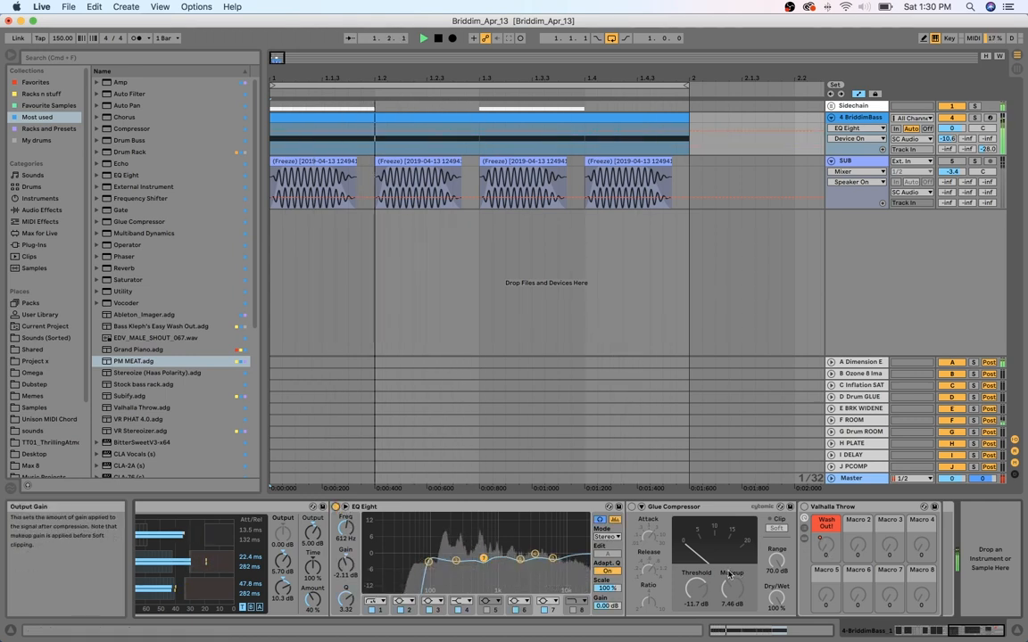
Switch on the Glue Compressor, audition the loop, and raise the Valhalla Throw rack's Wash Out macro to 11
click(632, 507)
key(space)
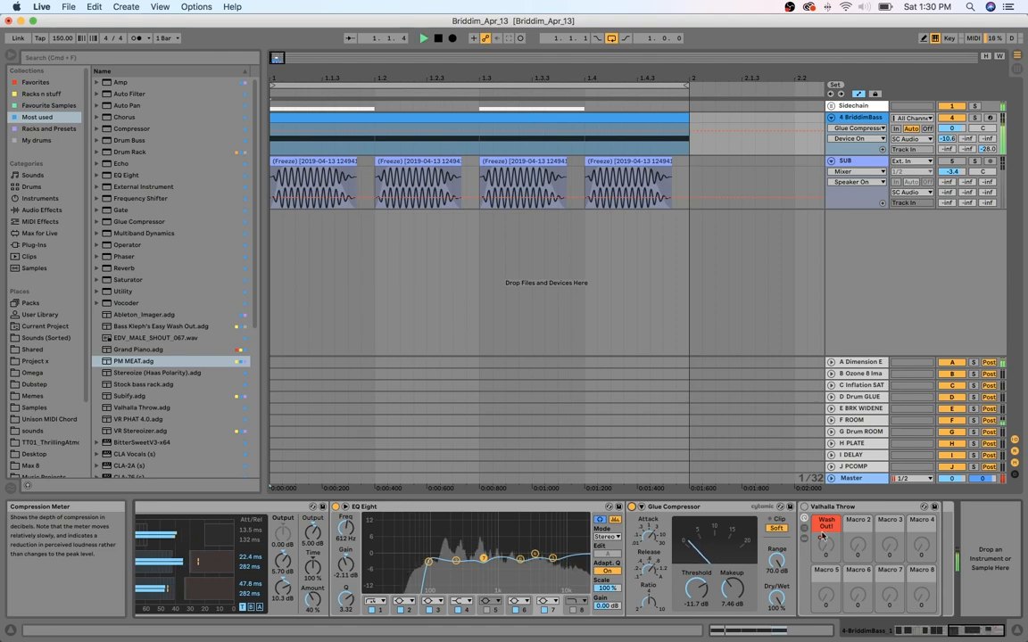
key(space)
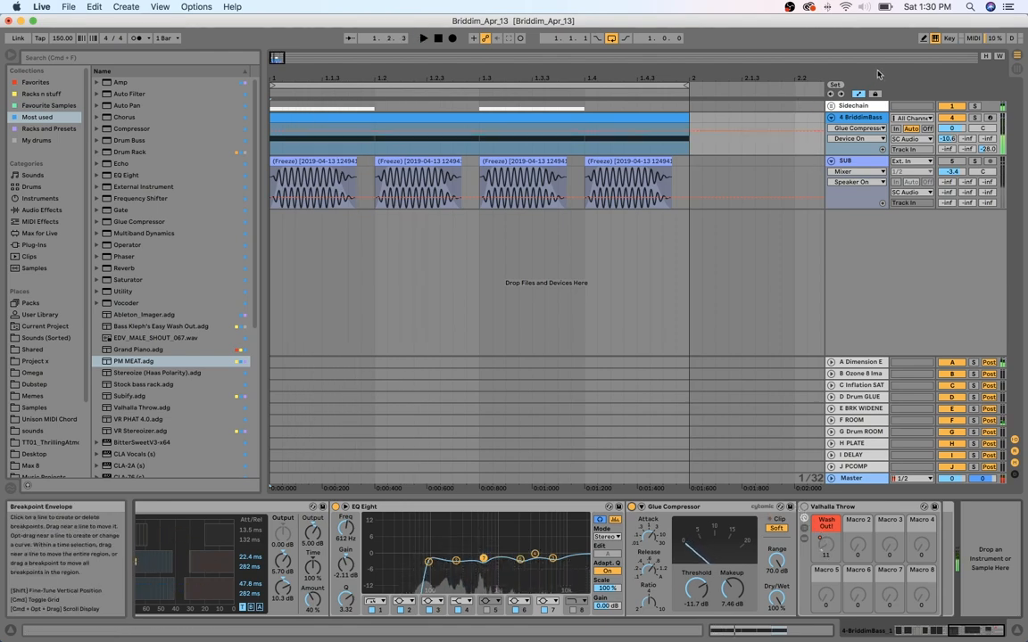
Switch on the Valhalla Throw rack with its automation lane shown on BriddimBass, and reveal the devices inside the rack
click(869, 130)
click(875, 174)
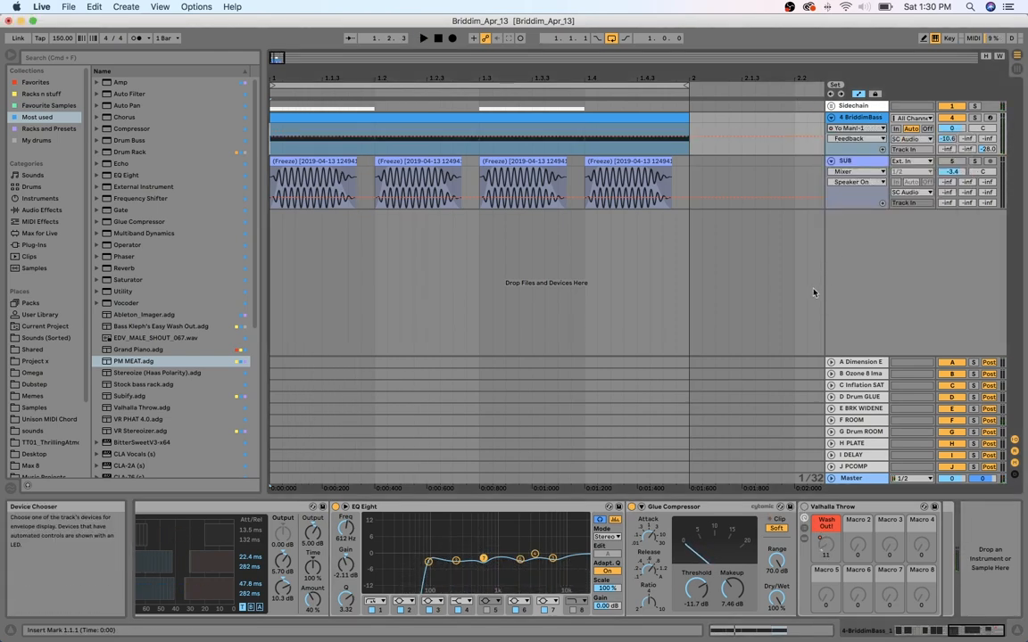
click(863, 130)
click(861, 211)
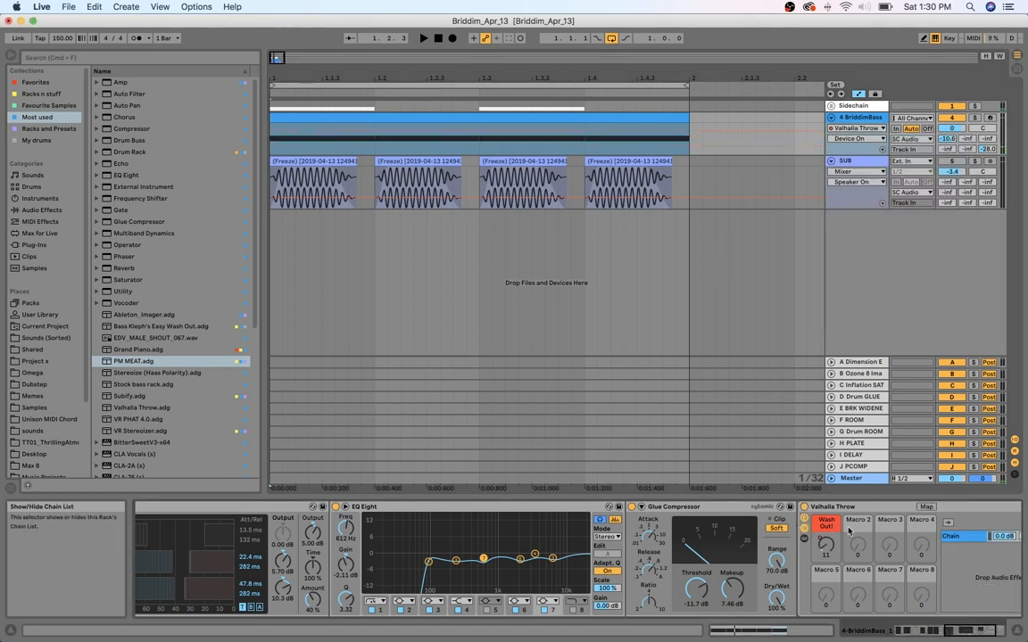
click(804, 528)
double_click(805, 537)
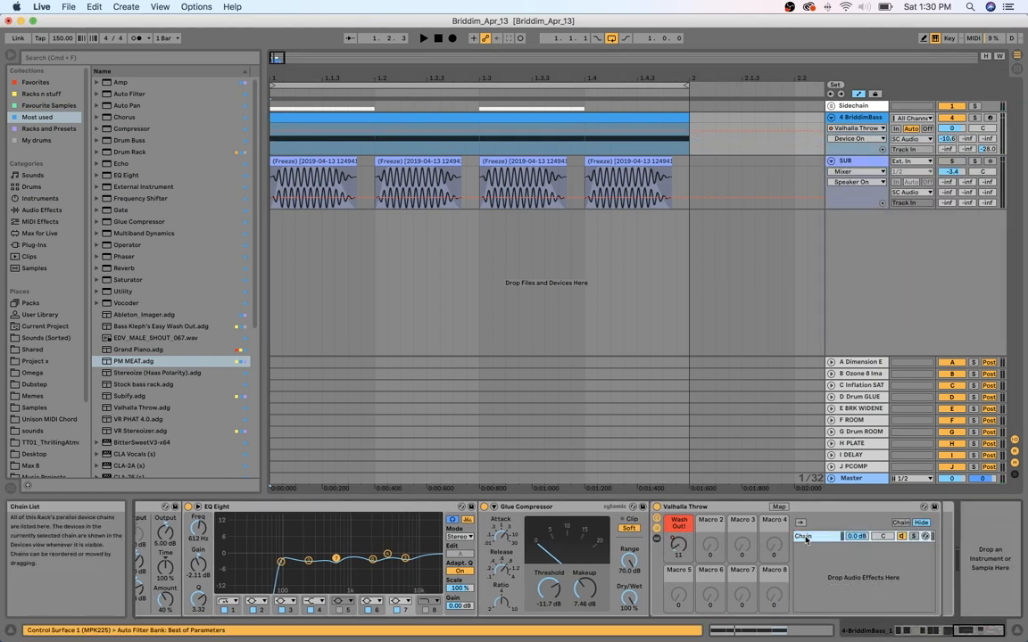
click(657, 529)
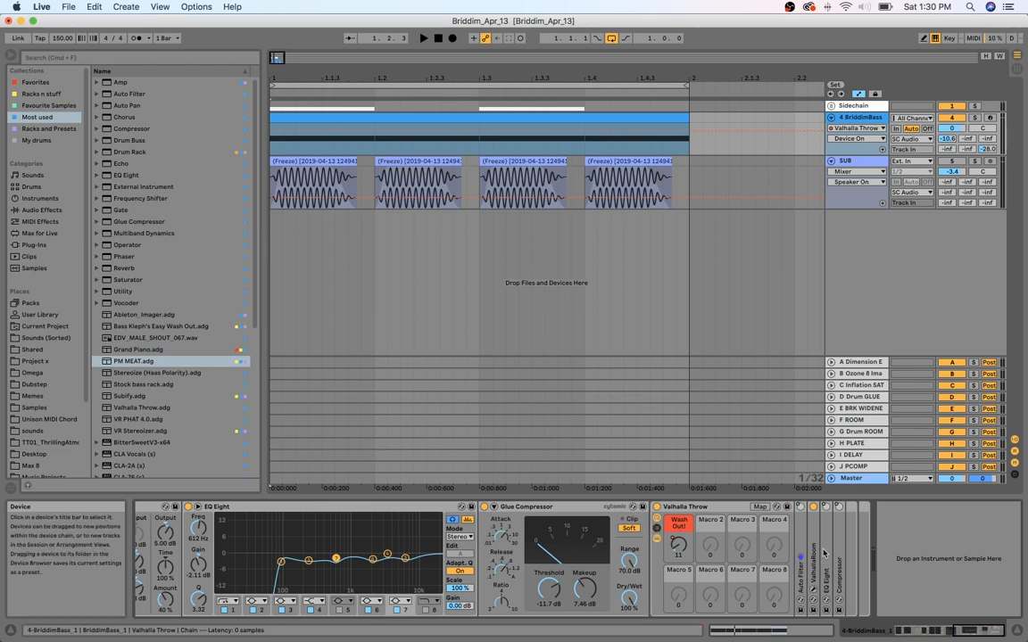
Open ValhallaRoom's window from the rack, examine its Early and Late reverb settings, and close the window
click(814, 605)
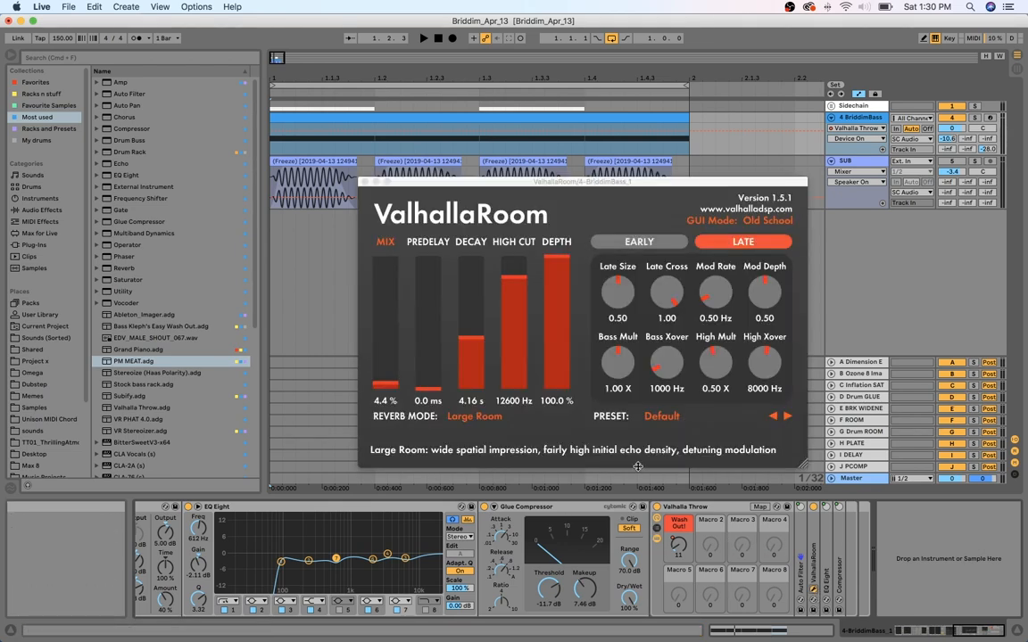
drag(504, 182, 393, 99)
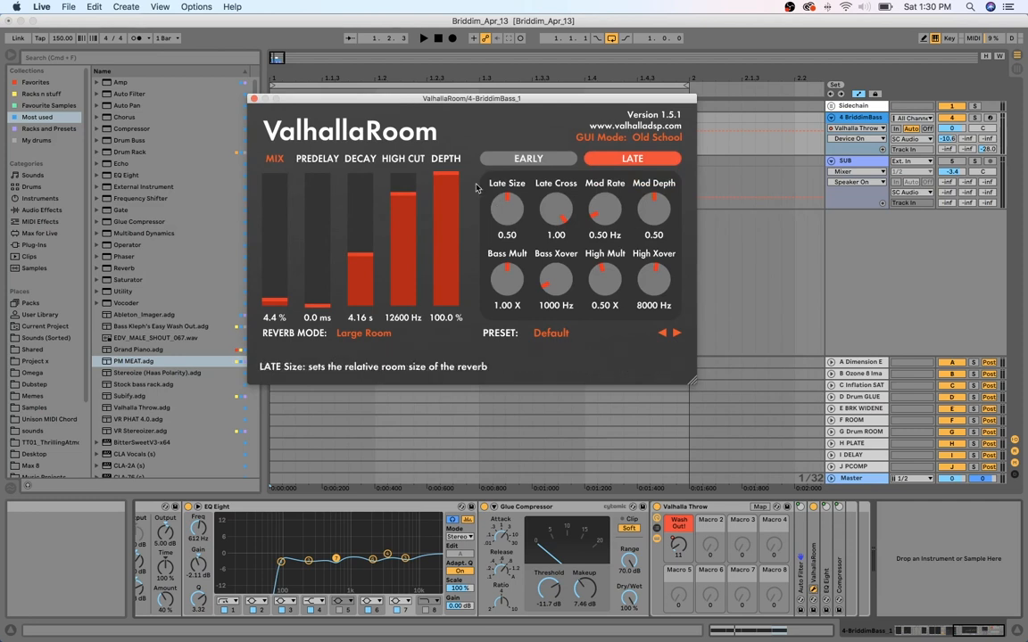
click(528, 158)
click(632, 158)
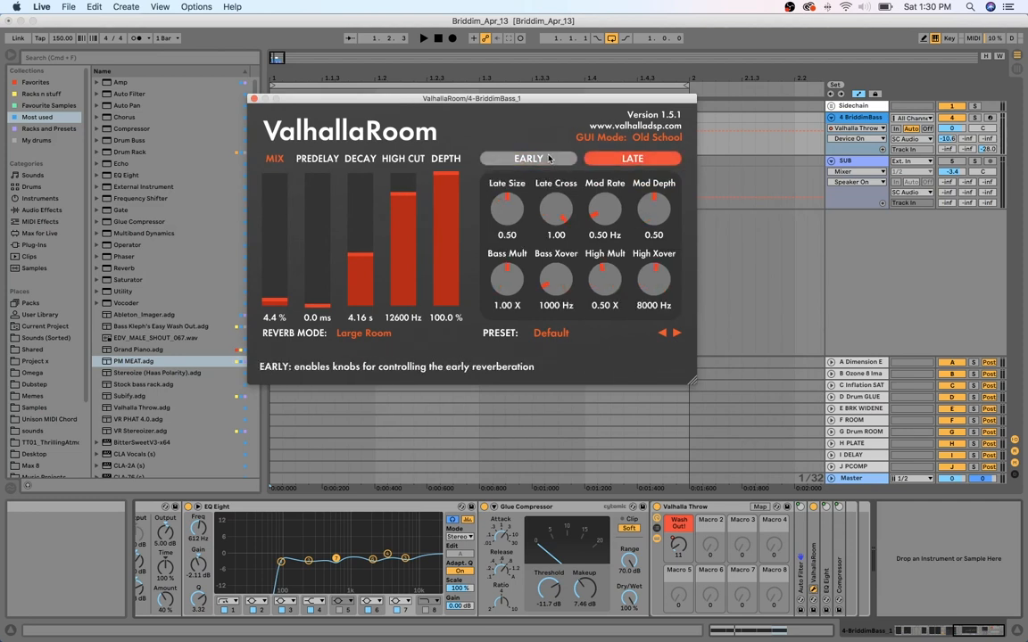
click(528, 158)
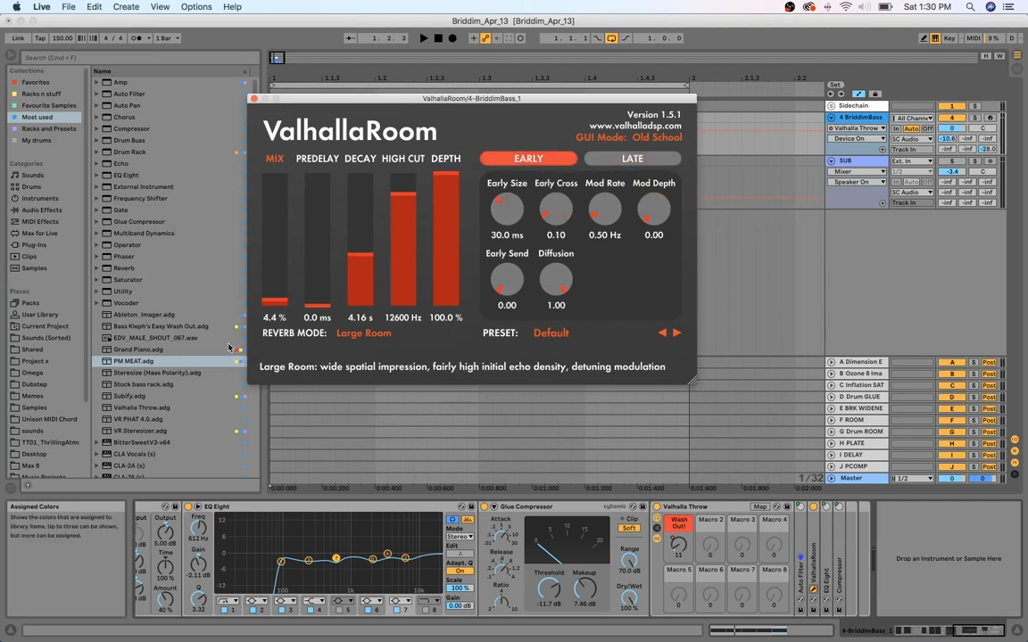
click(254, 100)
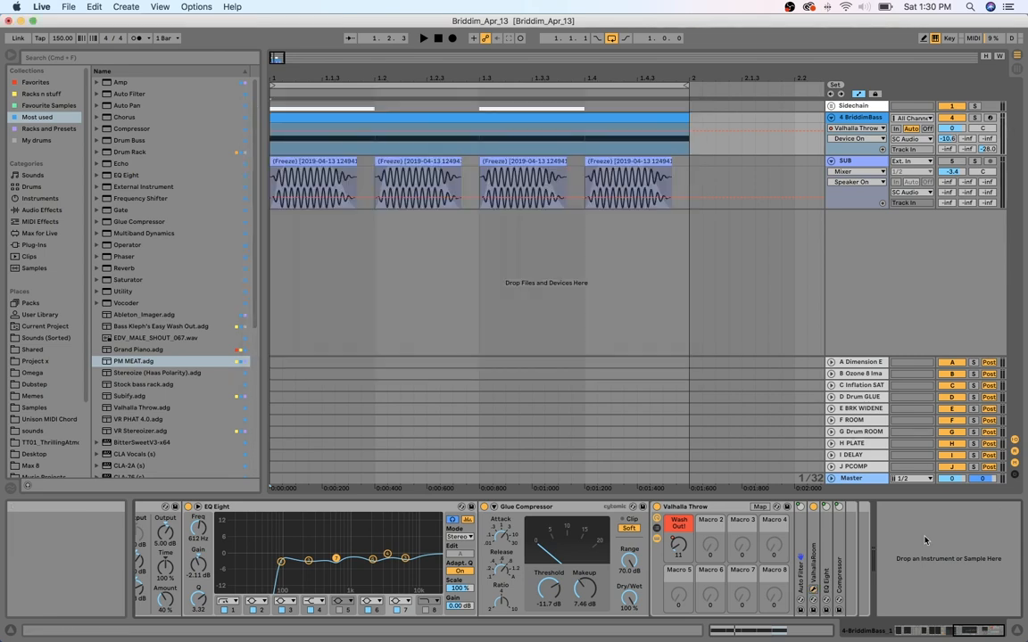
Unfold Auto Filter, ValhallaRoom, EQ Eight and Compressor inside Valhalla Throw to examine the rack's device settings
double_click(802, 570)
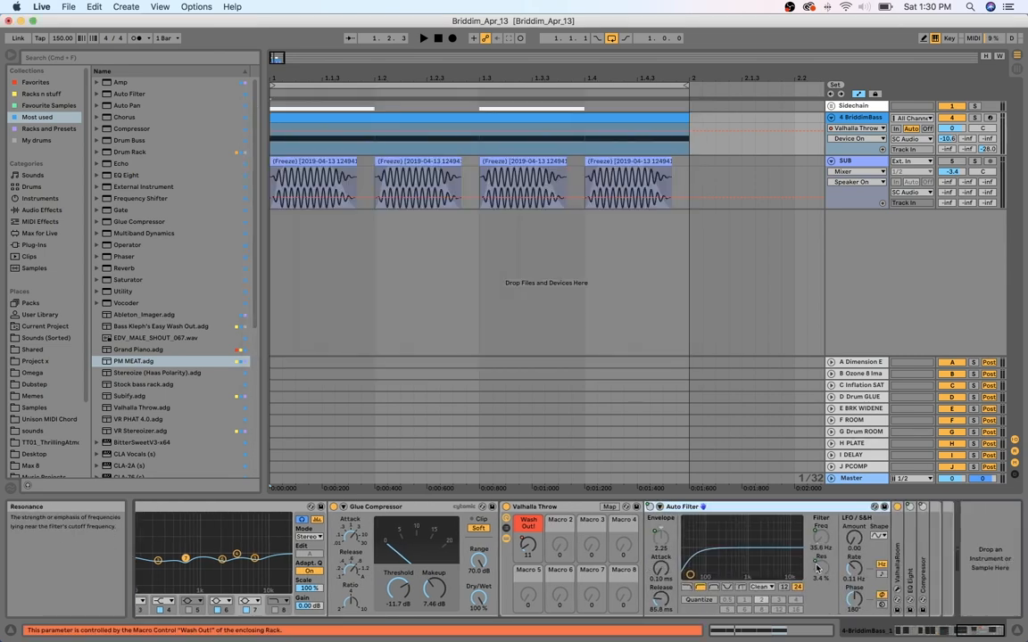
double_click(908, 564)
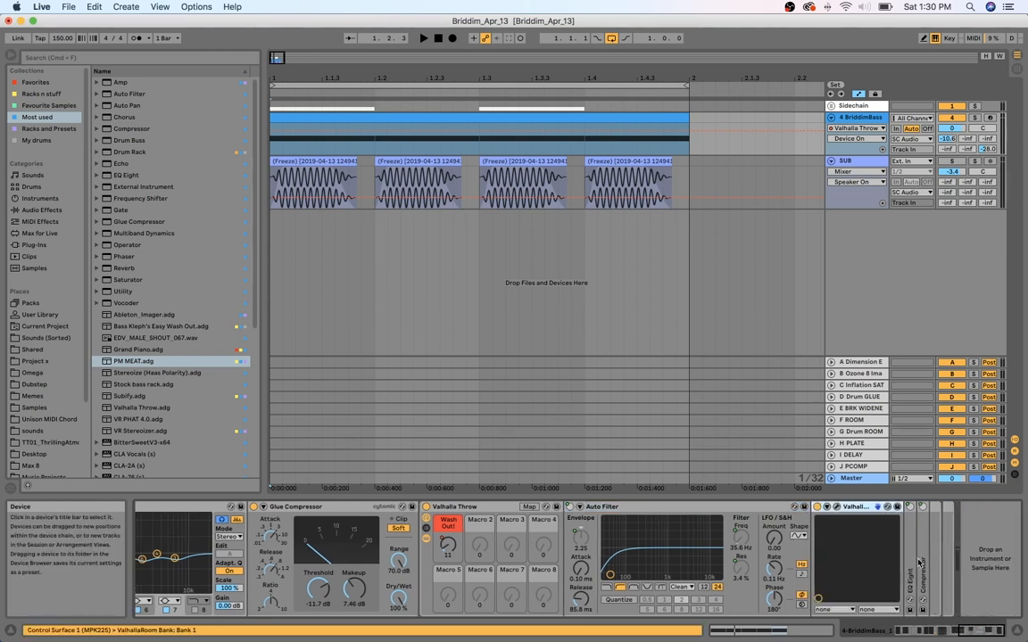
double_click(913, 564)
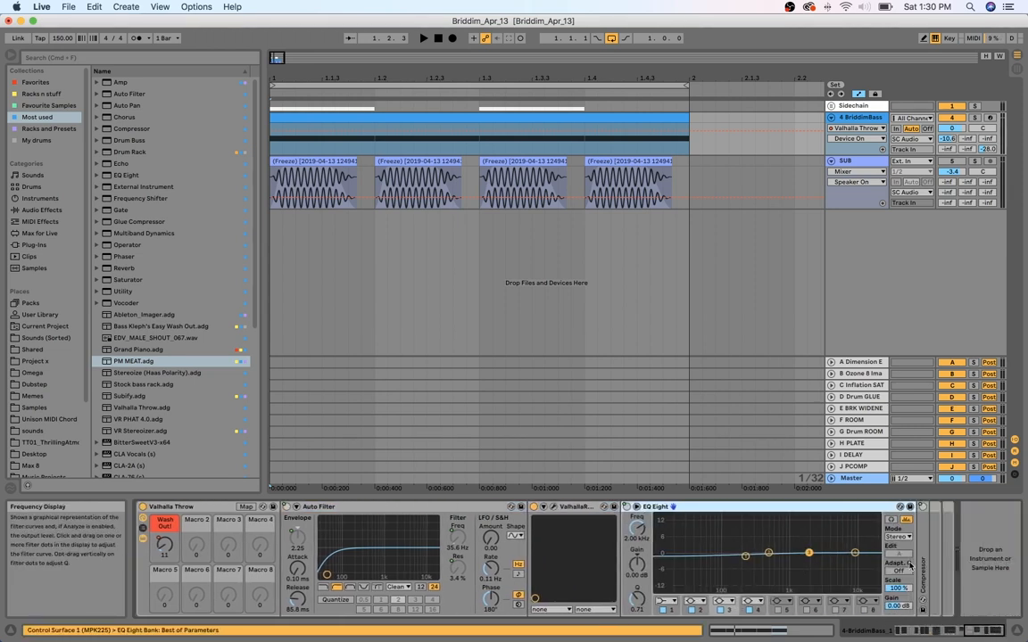
double_click(925, 558)
scroll(923, 558, left, 4)
scroll(919, 561, right, 3)
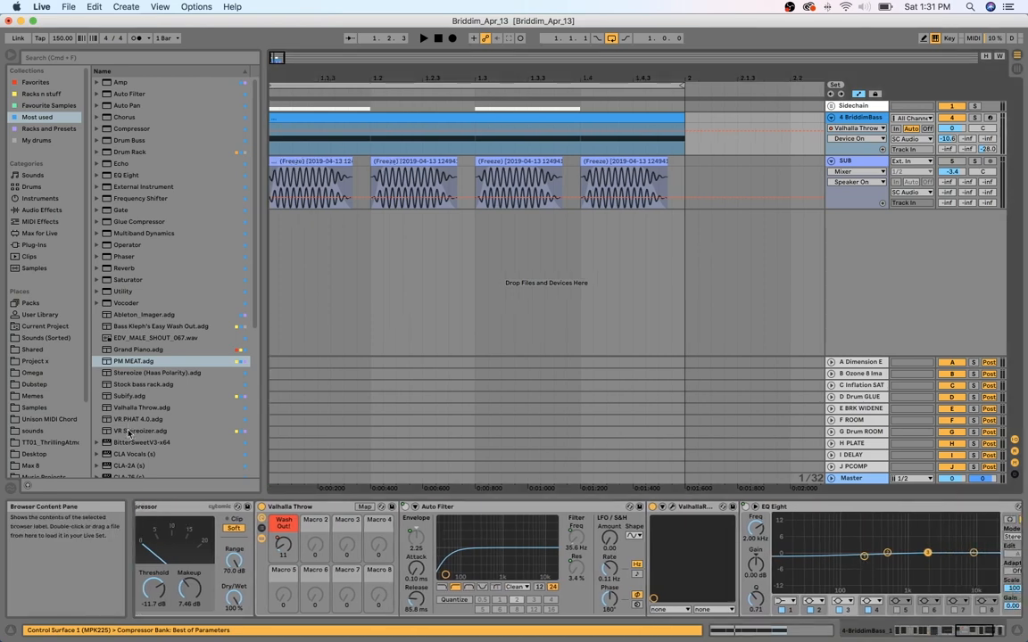
scroll(216, 517, right, 5)
scroll(214, 516, left, 2)
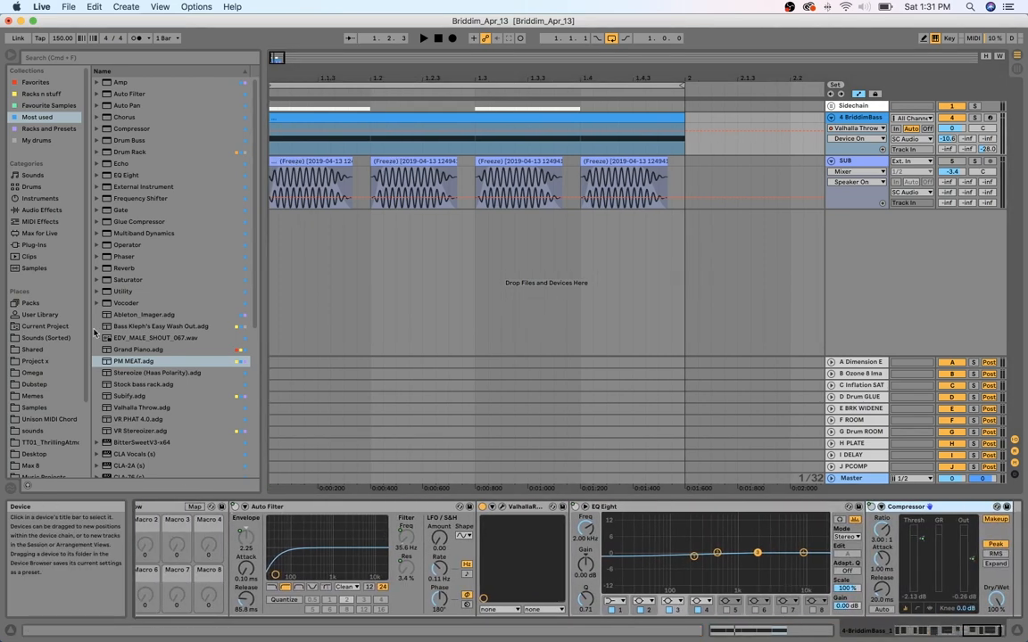
Locate the Bass Kleph's Easy Wash Out preset in the User Library, and switch off and fold the Valhalla Throw rack
right_click(119, 327)
click(155, 367)
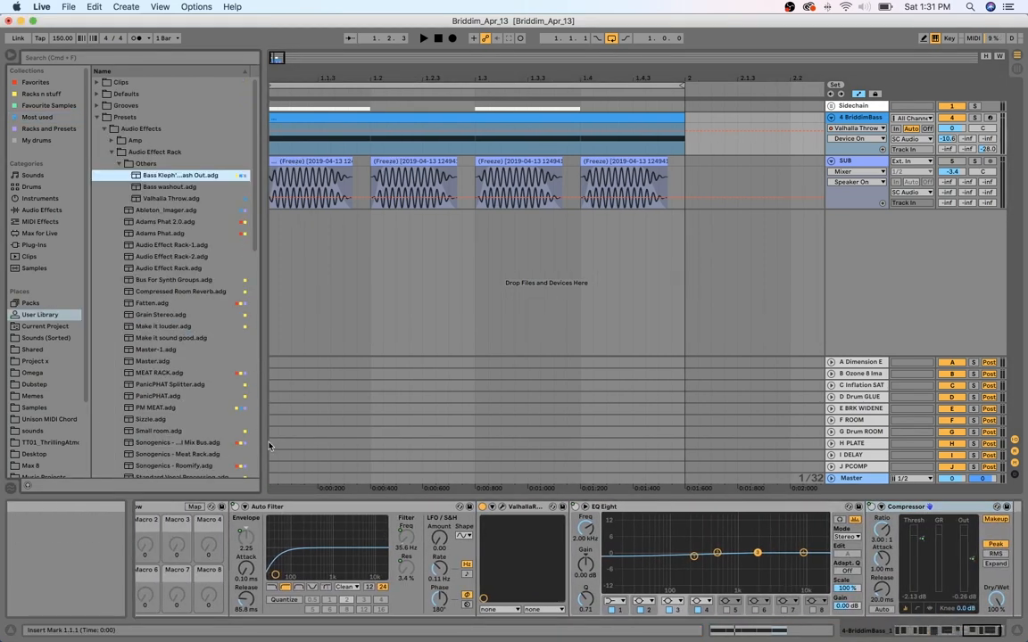
scroll(330, 515, left, 3)
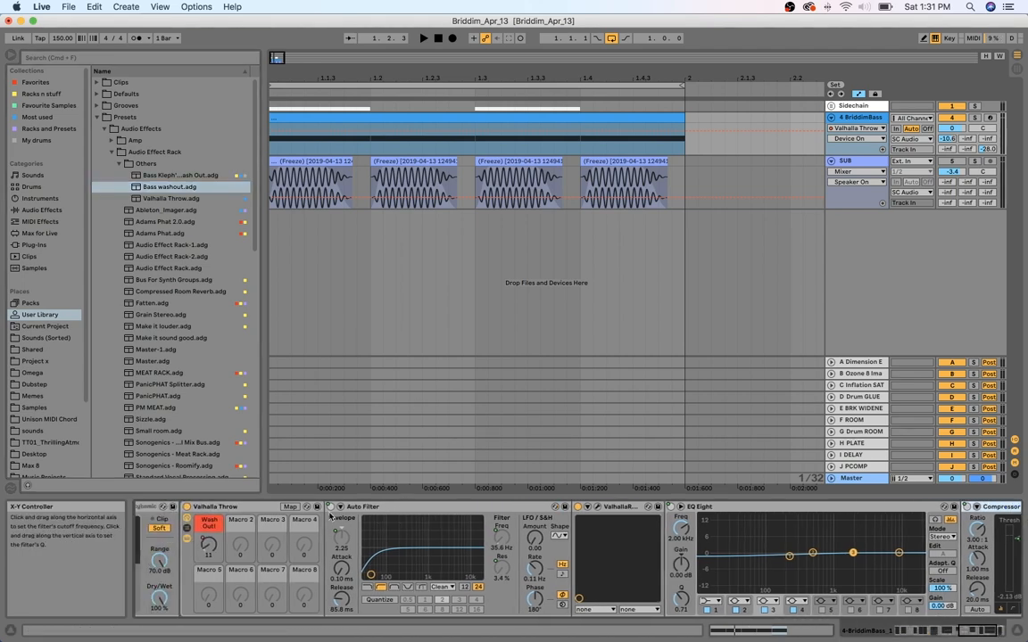
scroll(219, 537, left, 3)
click(283, 507)
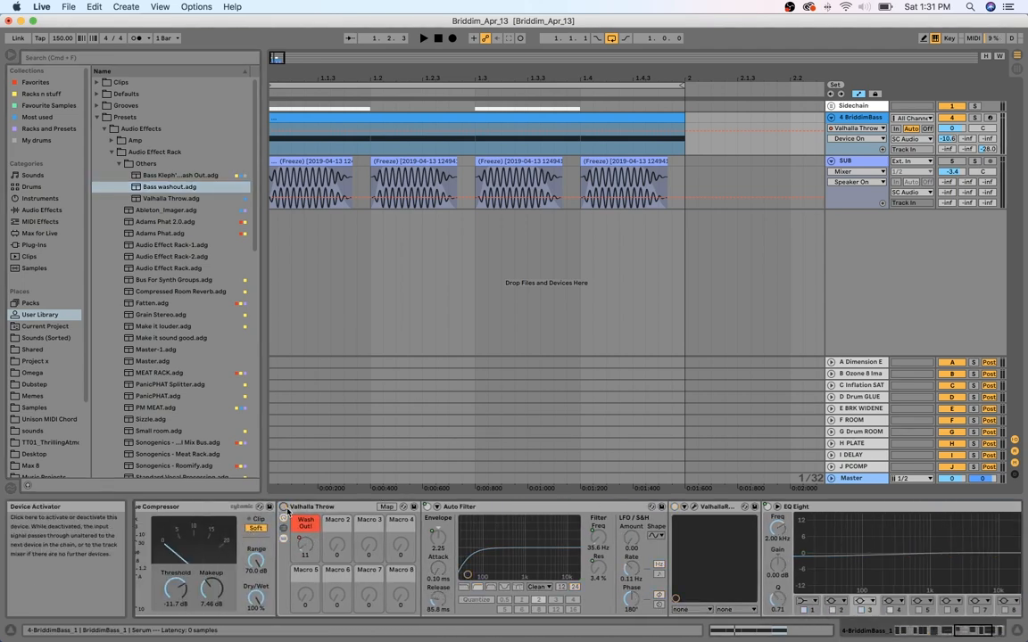
click(323, 508)
click(324, 508)
double_click(185, 507)
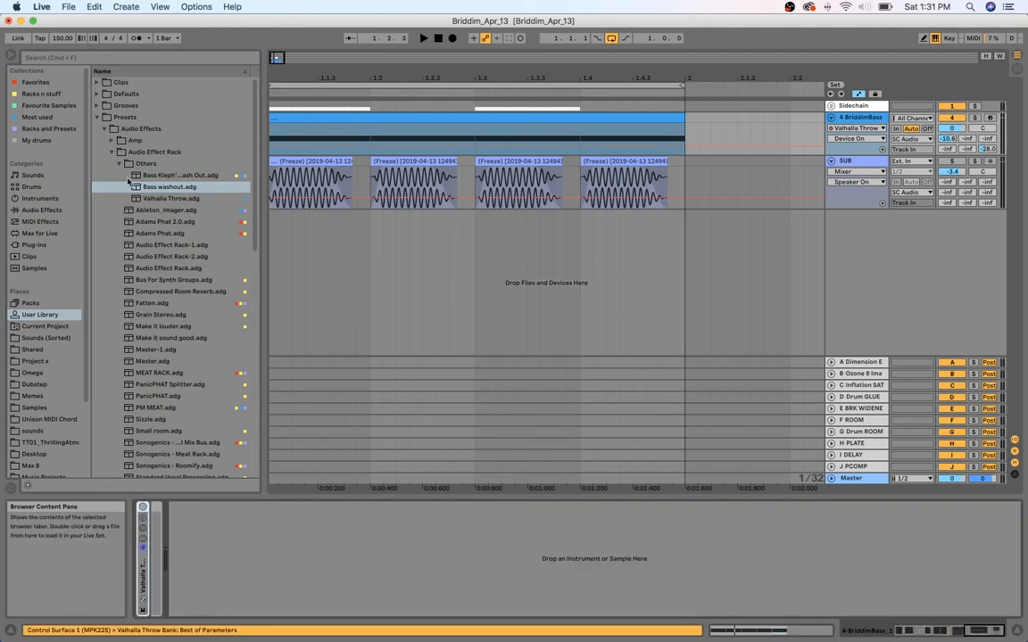
Load the Bass Kleph's Easy Wash Out rack after Valhalla Throw and reveal its devices
mouse_move(151, 177)
mouse_down()
mouse_move(301, 547)
mouse_move(289, 530)
mouse_up()
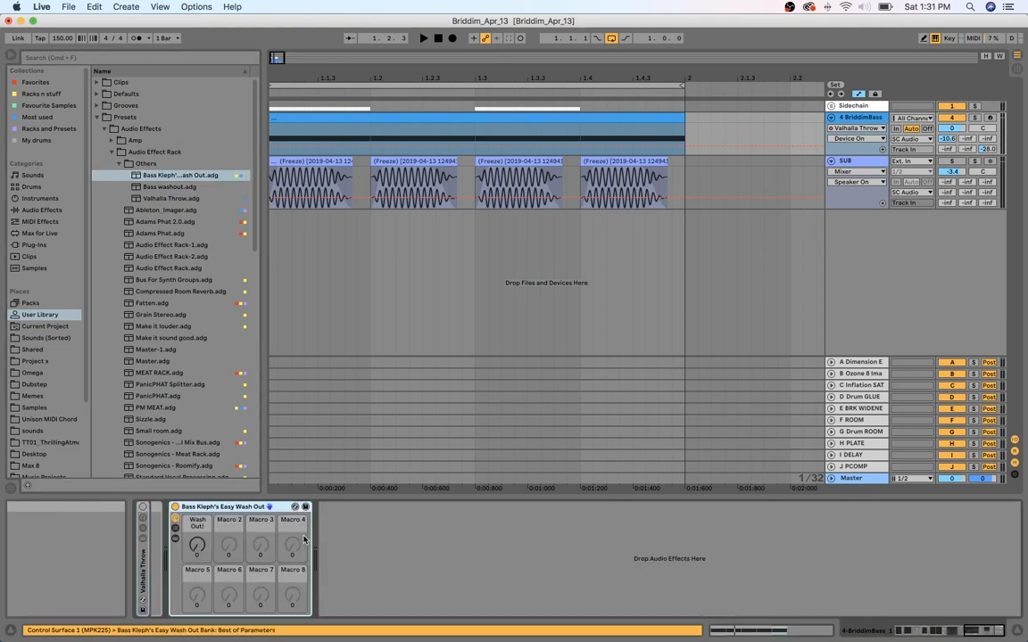
click(175, 534)
scroll(409, 556, left, 5)
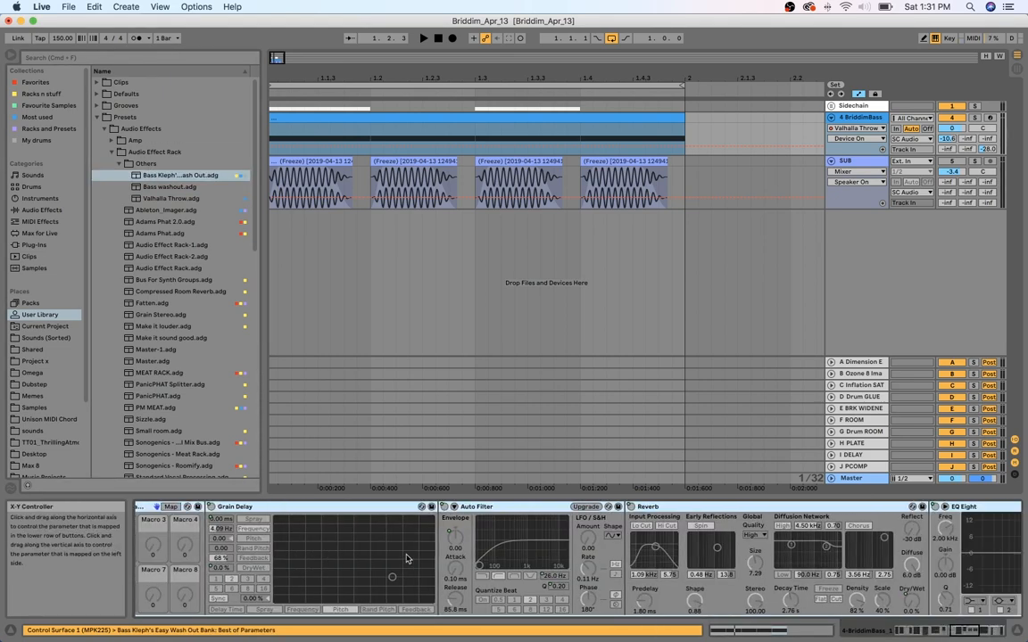
scroll(364, 532, right, 5)
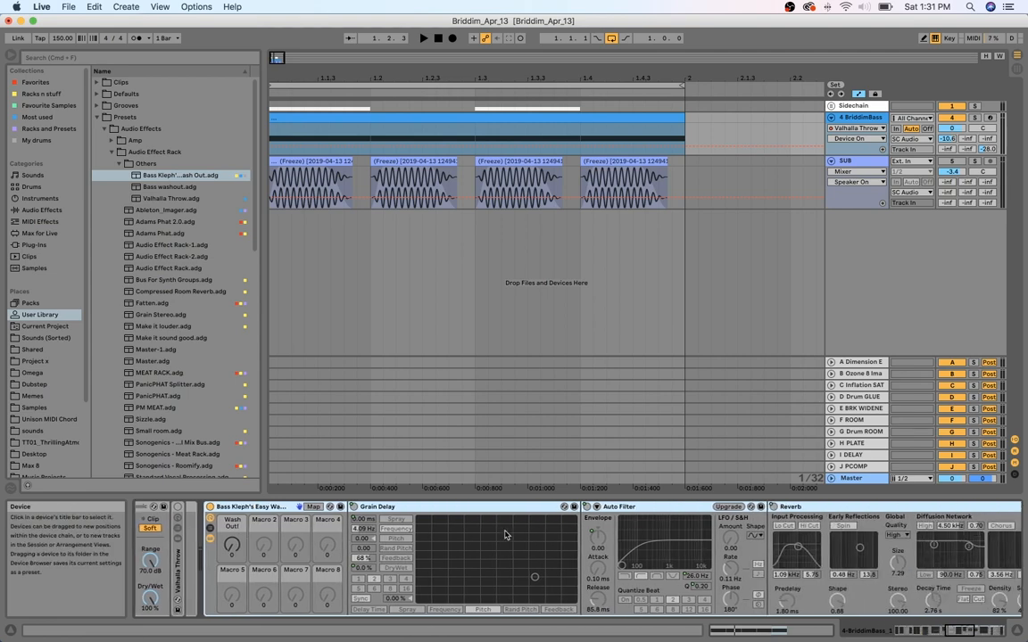
Delete Grain Delay and Filter Delay from the Bass Kleph's Easy Wash Out rack
click(481, 511)
scroll(484, 520, right, 5)
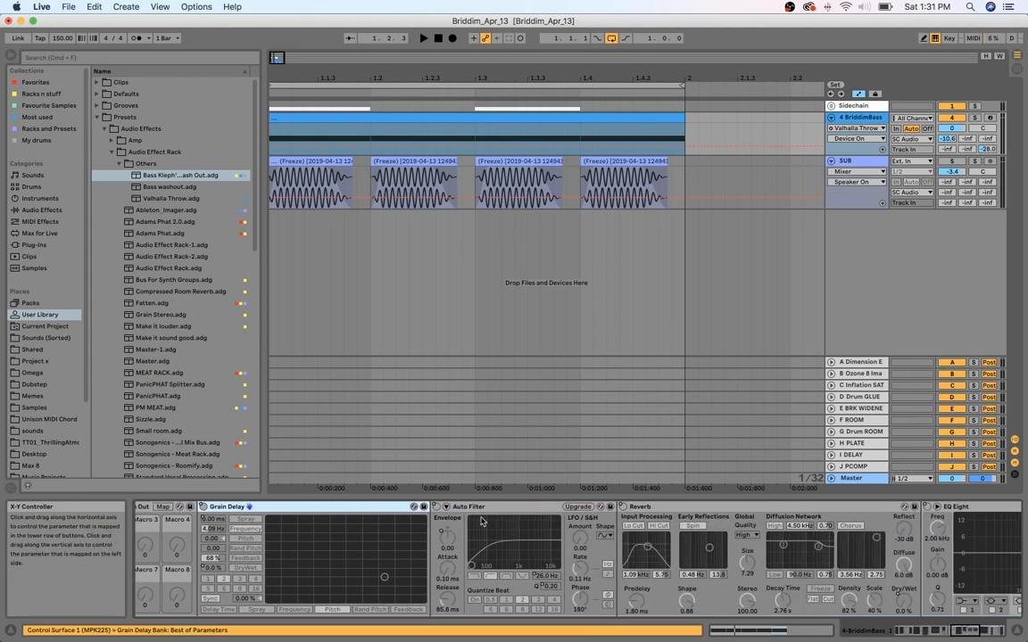
click(545, 507)
scroll(604, 515, right, 5)
click(760, 506)
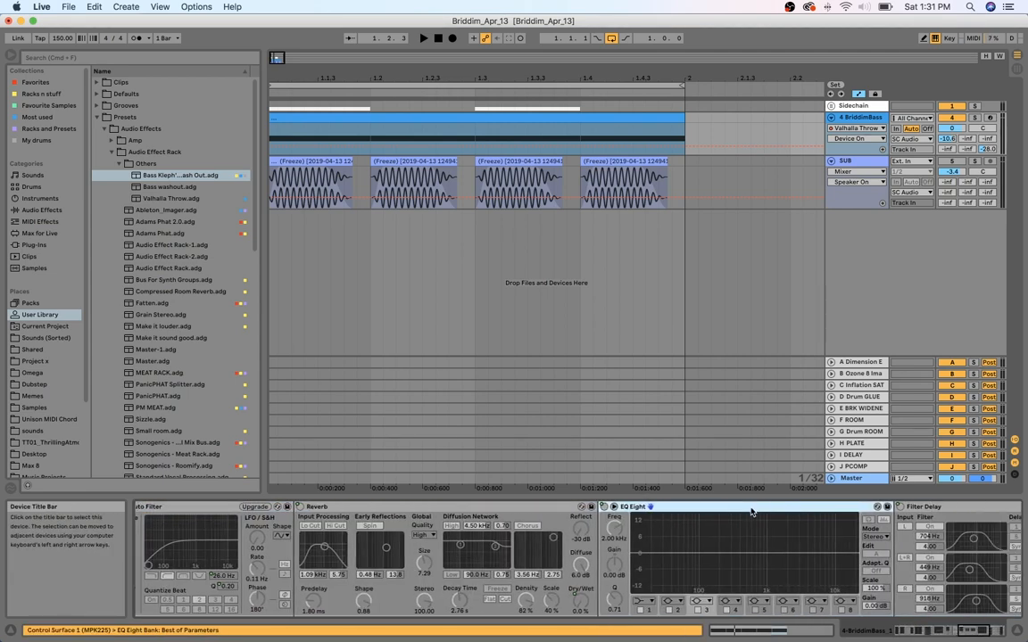
click(753, 510)
key(Delete)
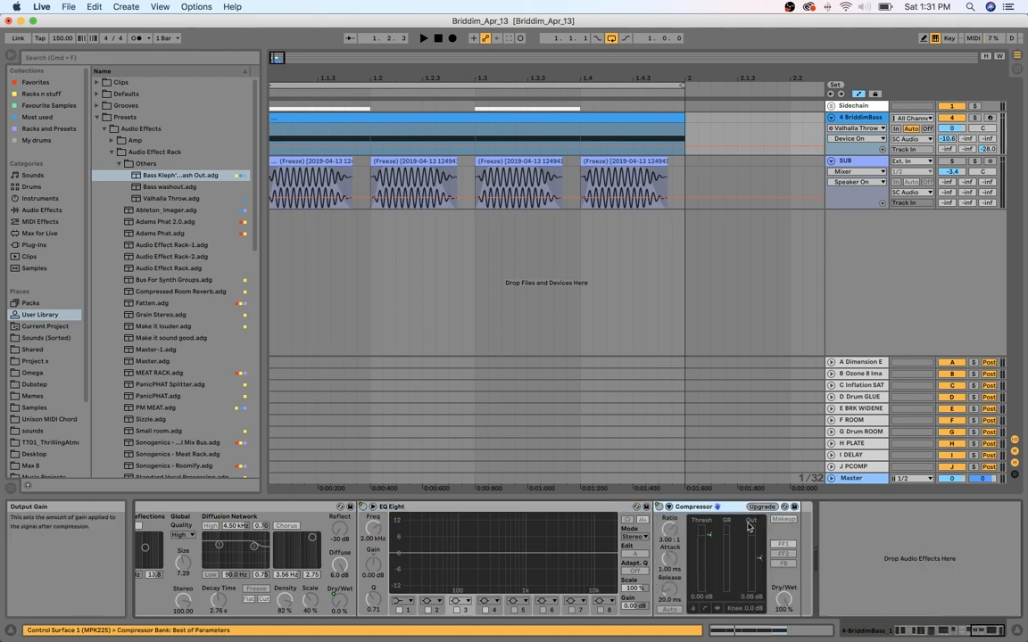
Set the Reverb's Stereo value to 50.48 in the Easy Wash Out rack and return to its Wash Out macro
scroll(447, 562, left, 5)
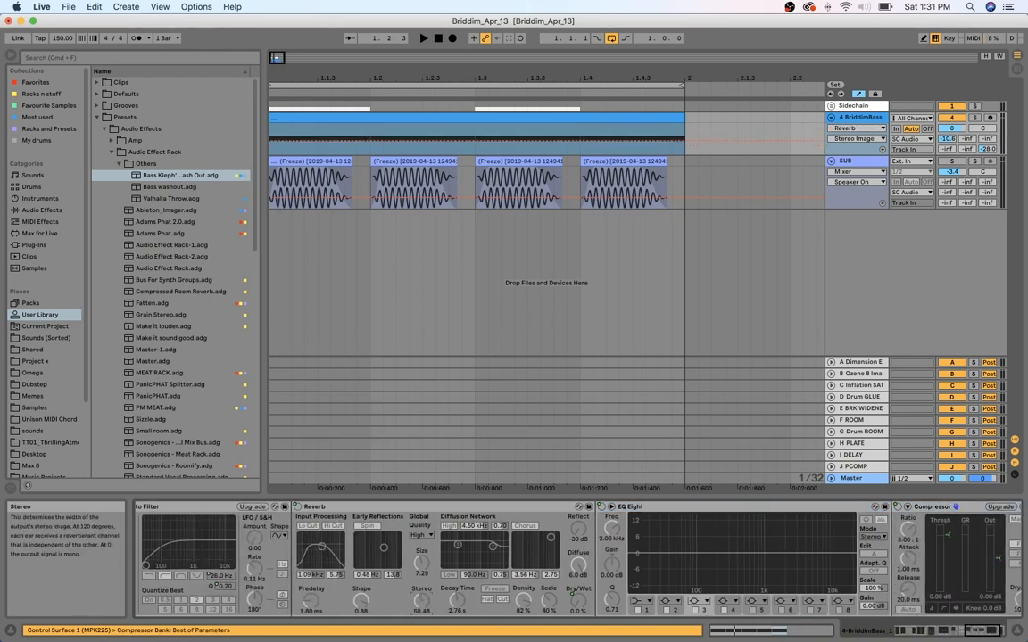
scroll(484, 596, left, 5)
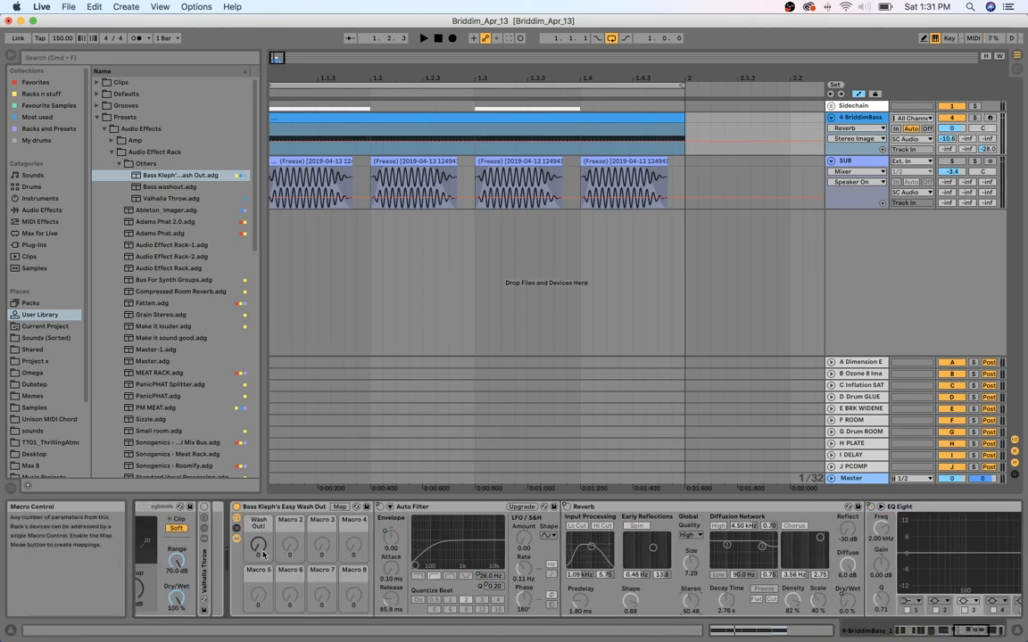
Unfold the Valhalla Throw rack, show its Wash Out automation on the BriddimBass track and play from beat 1.2
mouse_move(260, 548)
mouse_down()
mouse_move(260, 495)
mouse_move(260, 547)
mouse_up()
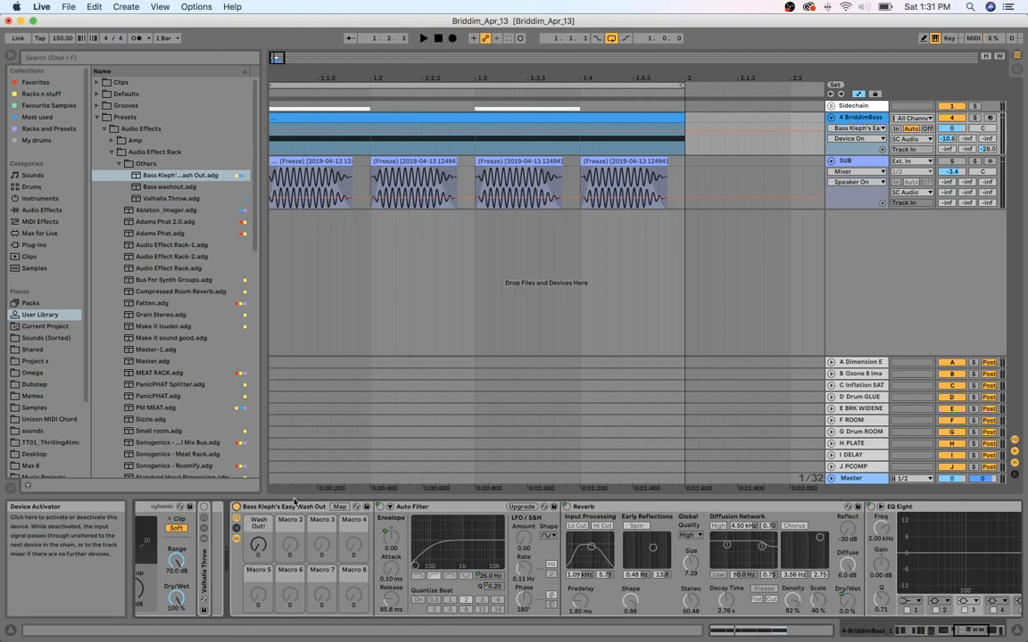
double_click(204, 558)
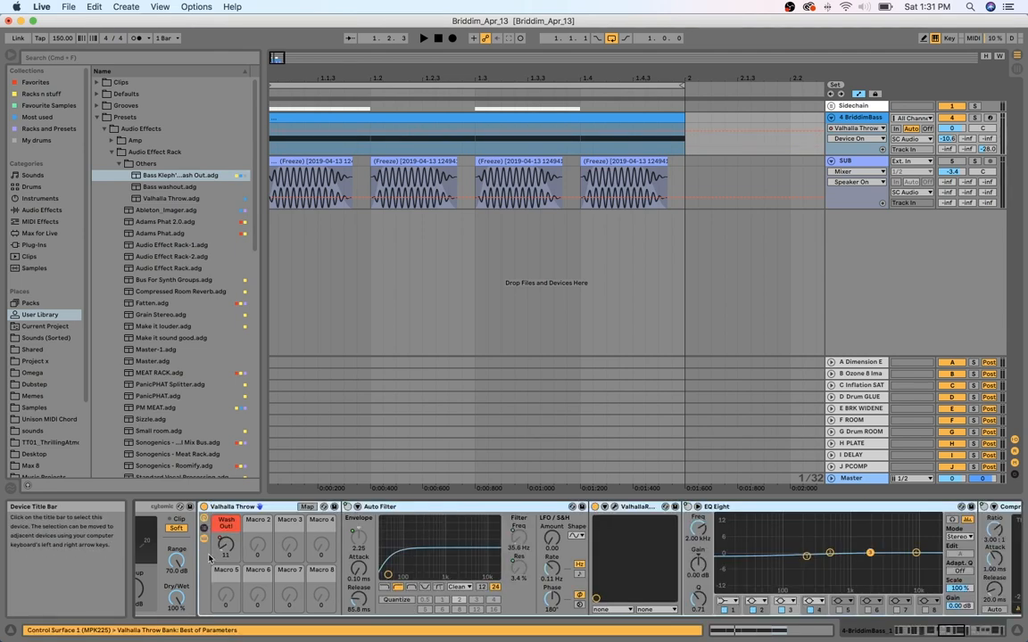
click(227, 546)
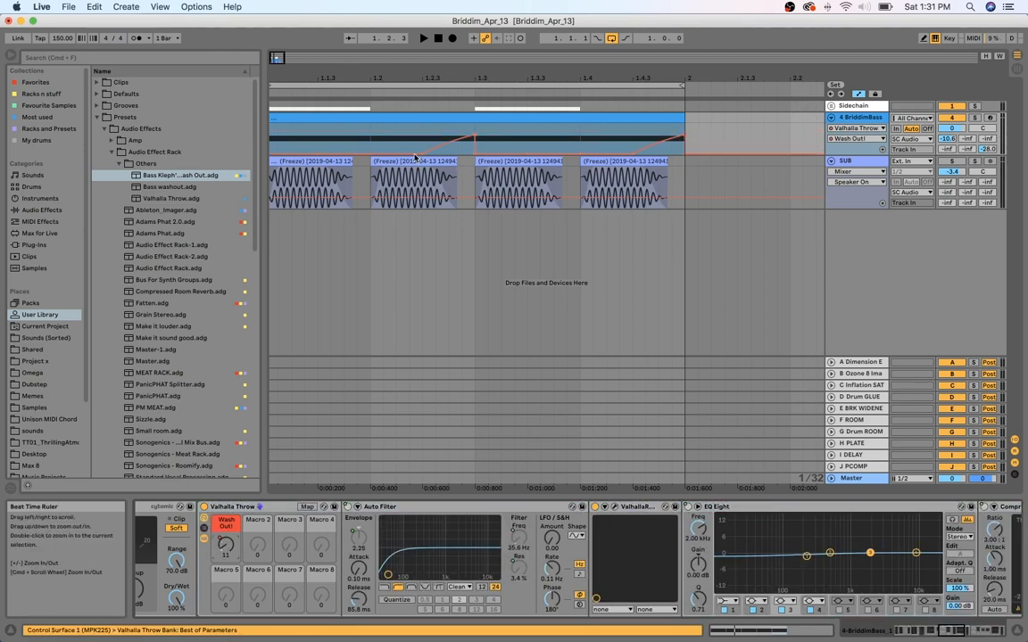
click(368, 139)
key(space)
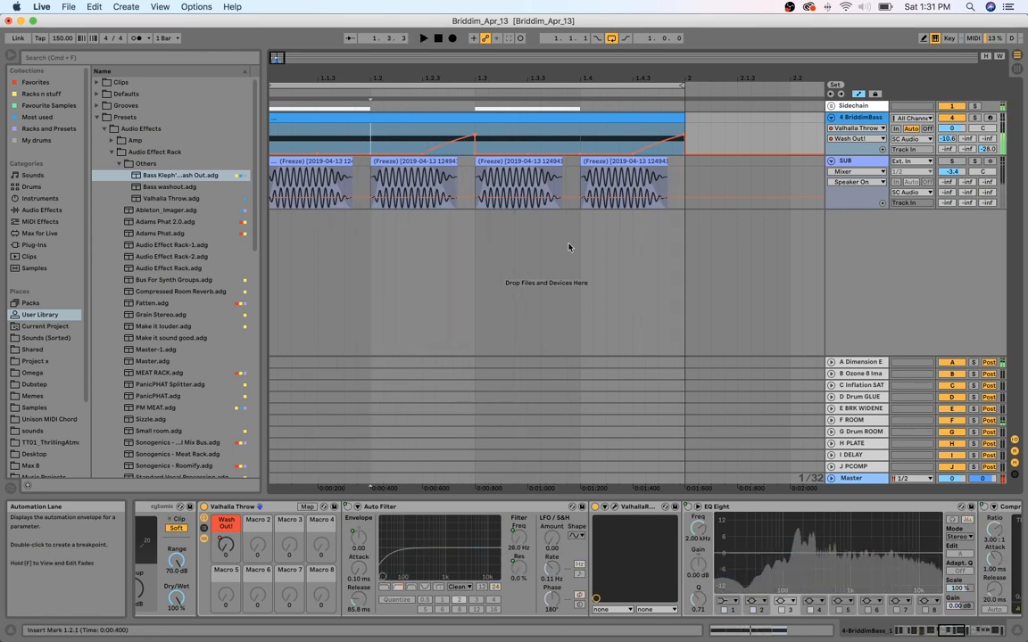
Fold the Valhalla Throw rack and audition the bass with the Bass Kleph's Easy Wash Out rack switched on
double_click(234, 507)
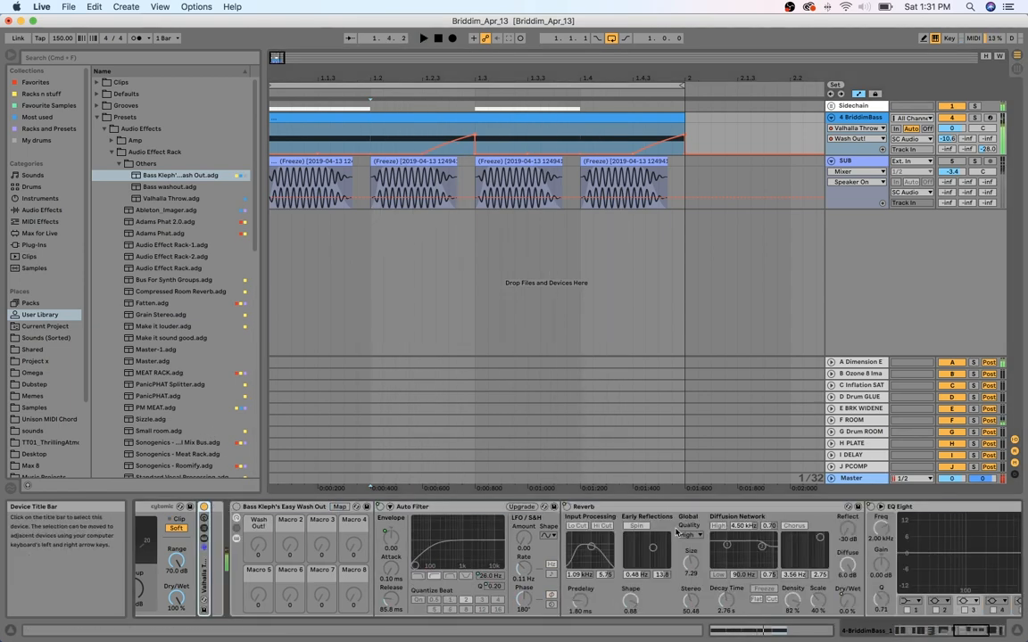
click(237, 508)
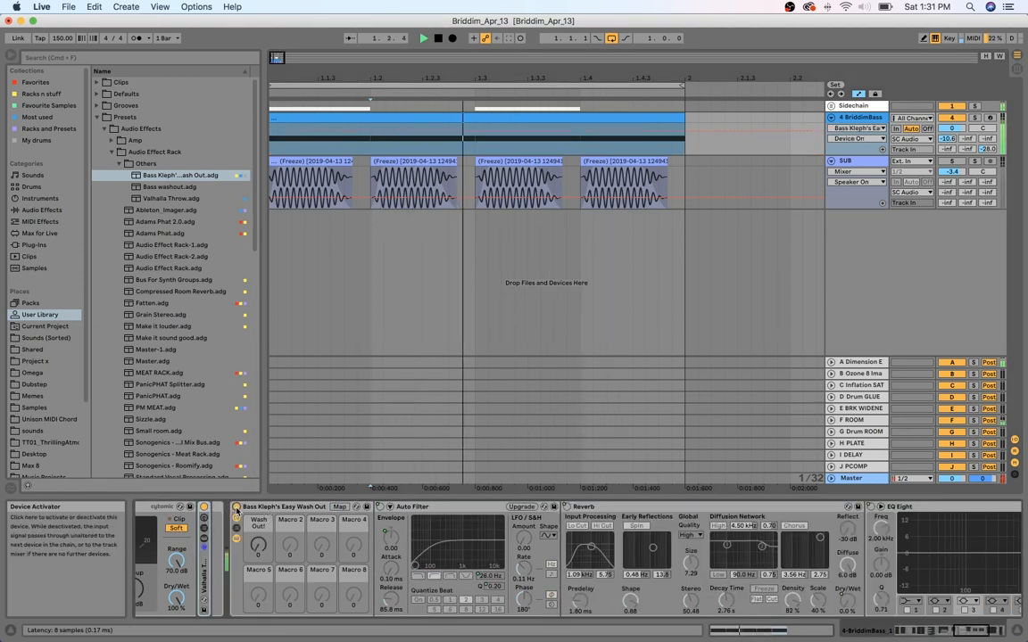
click(256, 508)
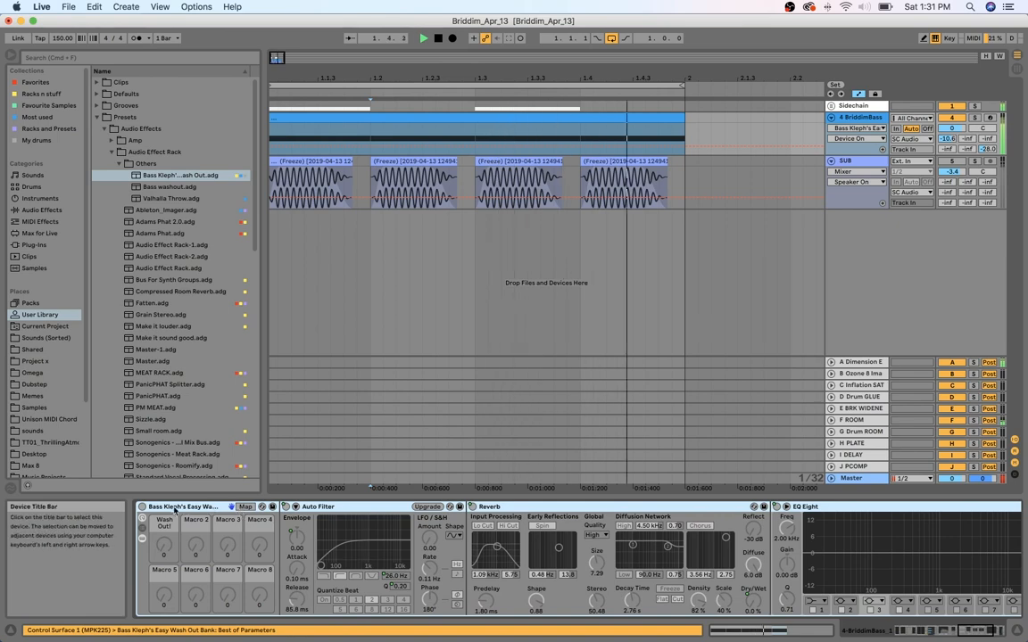
key(space)
Switch off Valhalla Throw, activate the Easy Wash Out rack and audition the bass with its Wash Out macro at 1
scroll(176, 509, left, 5)
click(317, 513)
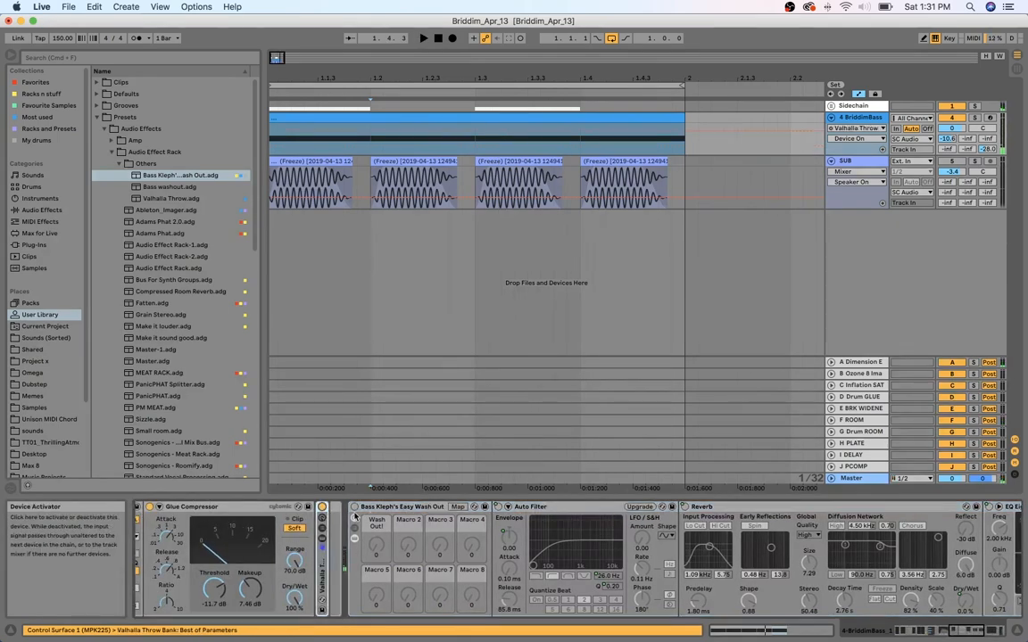
click(359, 509)
scroll(360, 511, left, 5)
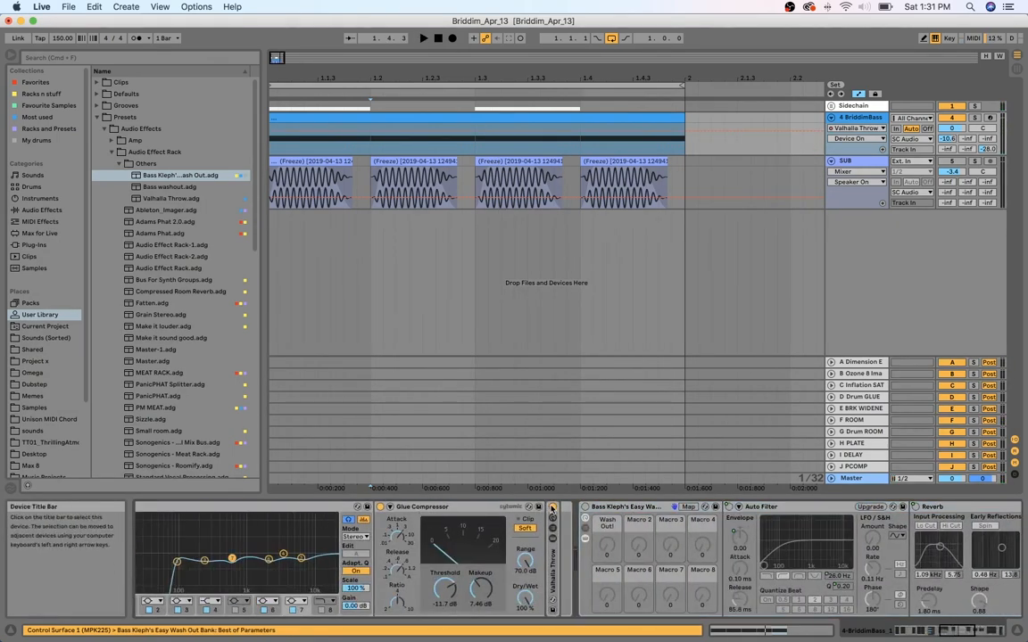
click(552, 508)
click(590, 508)
click(585, 507)
key(space)
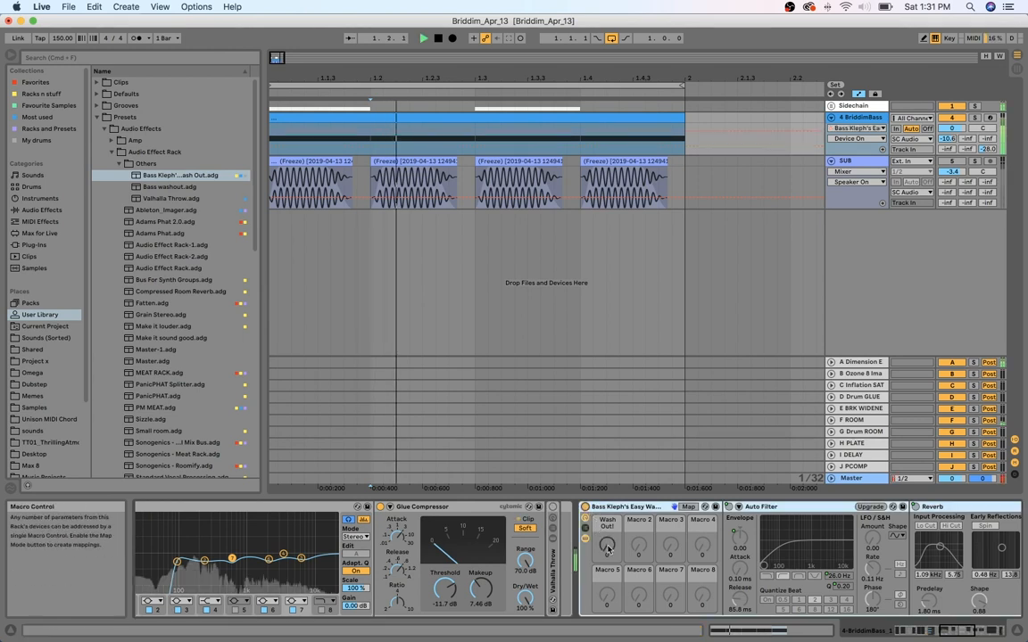
mouse_move(607, 546)
mouse_down()
mouse_move(607, 489)
mouse_move(607, 548)
mouse_up()
key(space)
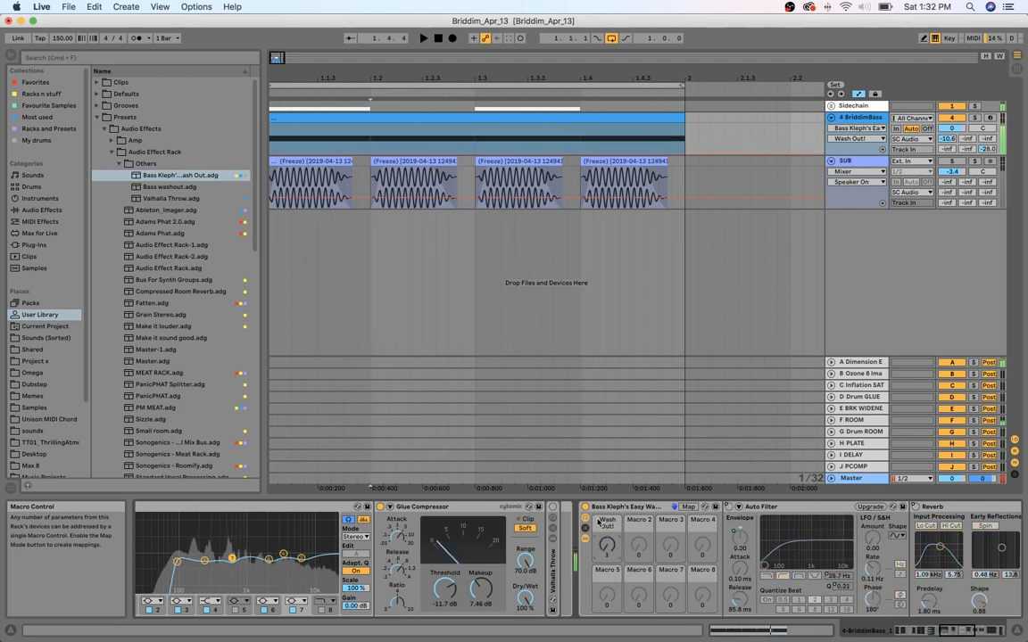
Unfold and reactivate the Valhalla Throw rack, and play the bass through its device chain
double_click(554, 558)
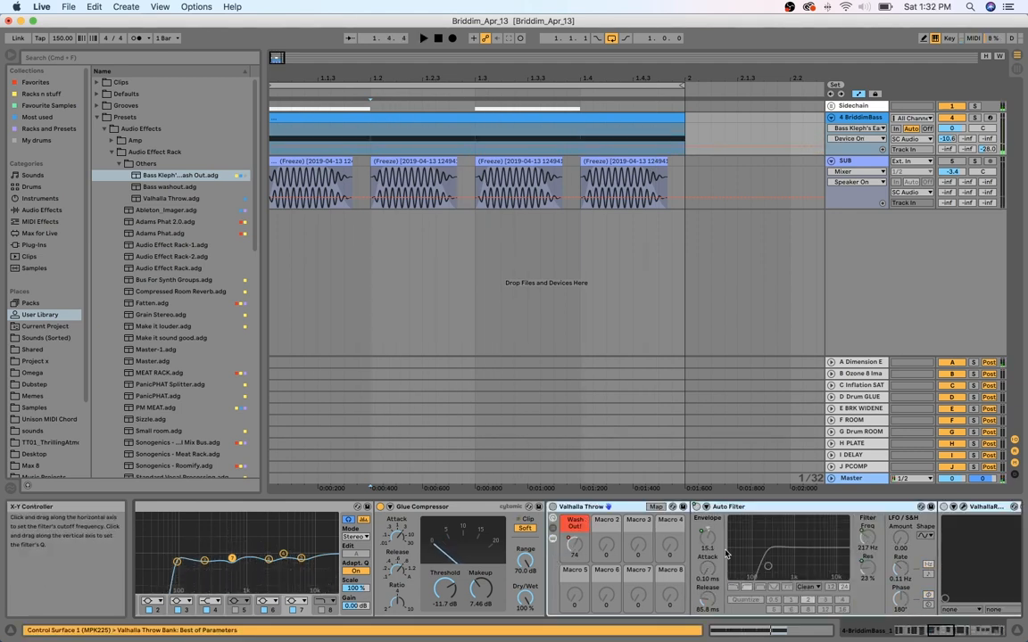
key(space)
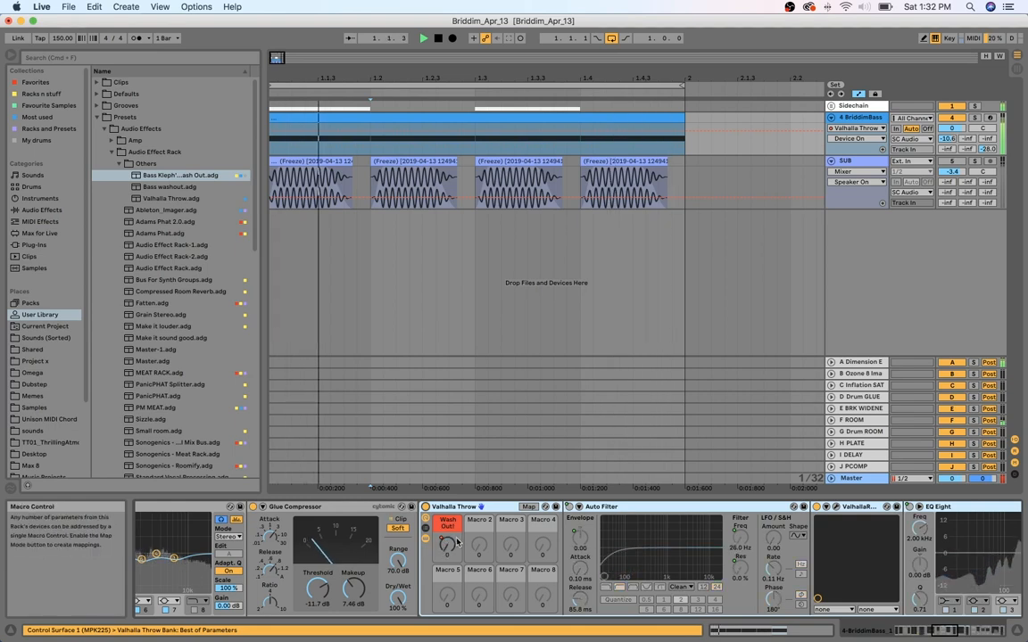
scroll(499, 549, right, 5)
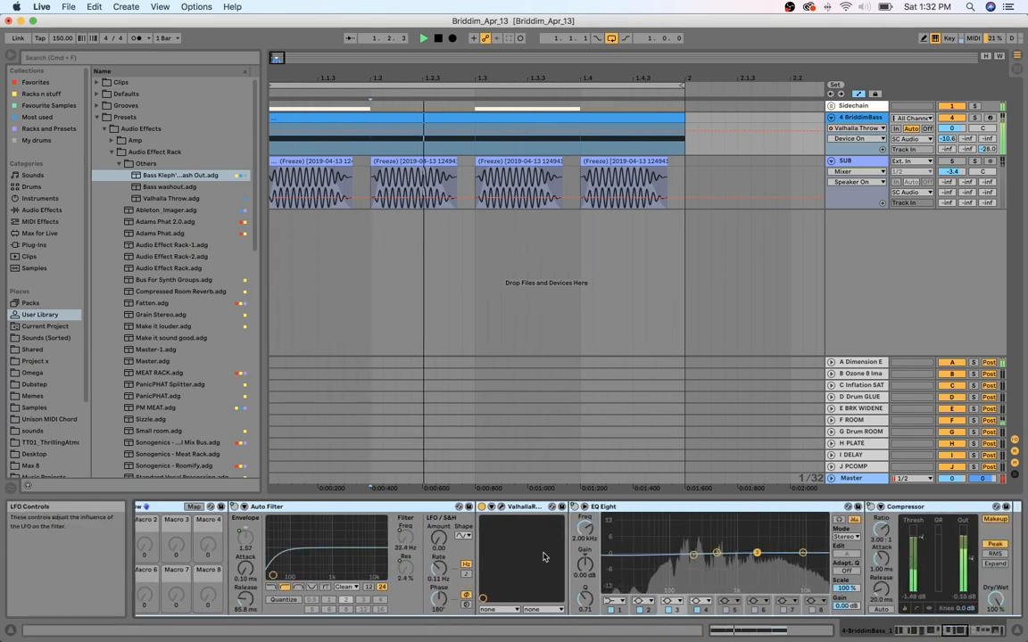
scroll(543, 557, right, 5)
scroll(535, 555, left, 5)
scroll(521, 554, left, 5)
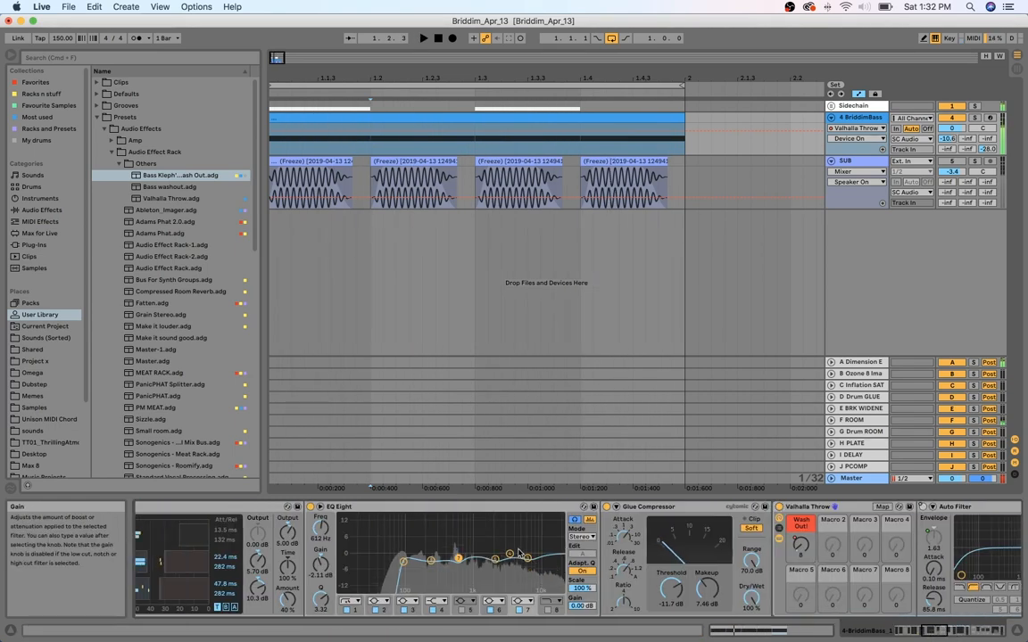
scroll(521, 554, right, 5)
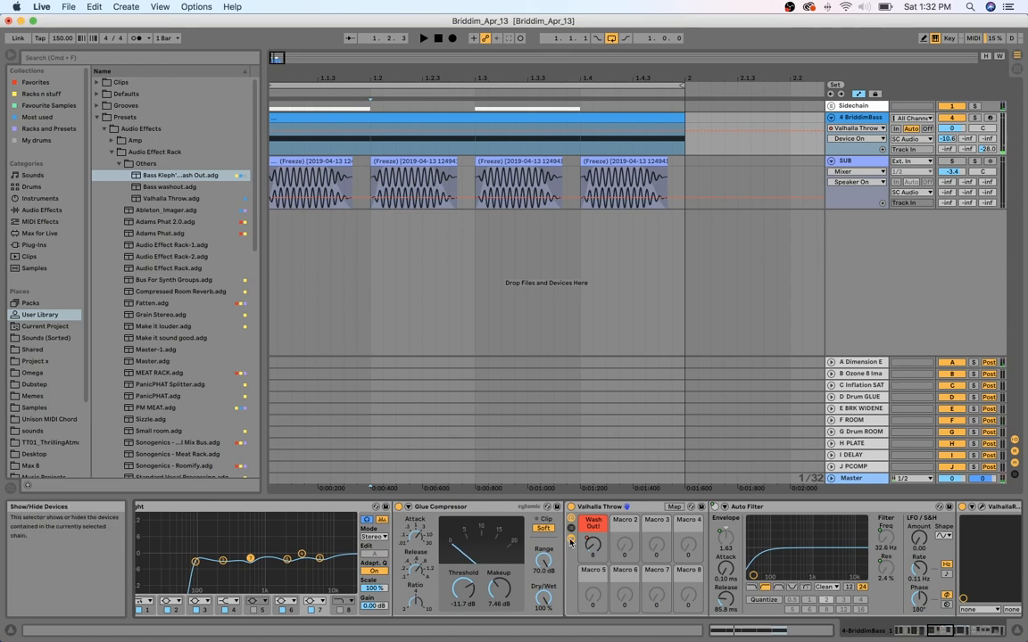
Hide the Valhalla Throw rack's devices and delete the Bass Kleph's Easy Wash Out rack
click(571, 539)
scroll(616, 535, right, 1)
click(710, 505)
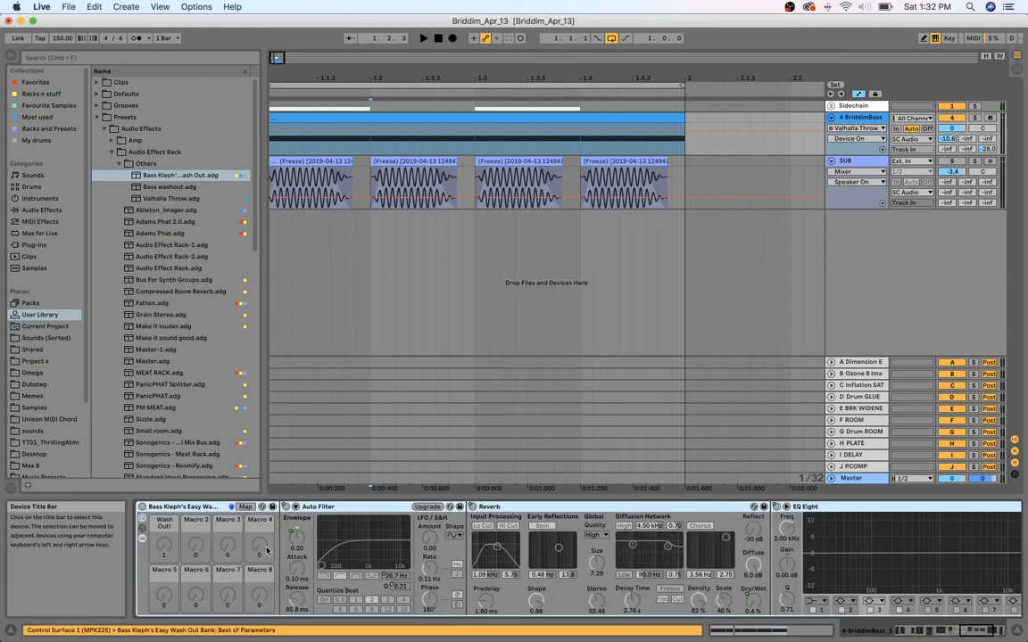
scroll(266, 551, left, 7)
key(Delete)
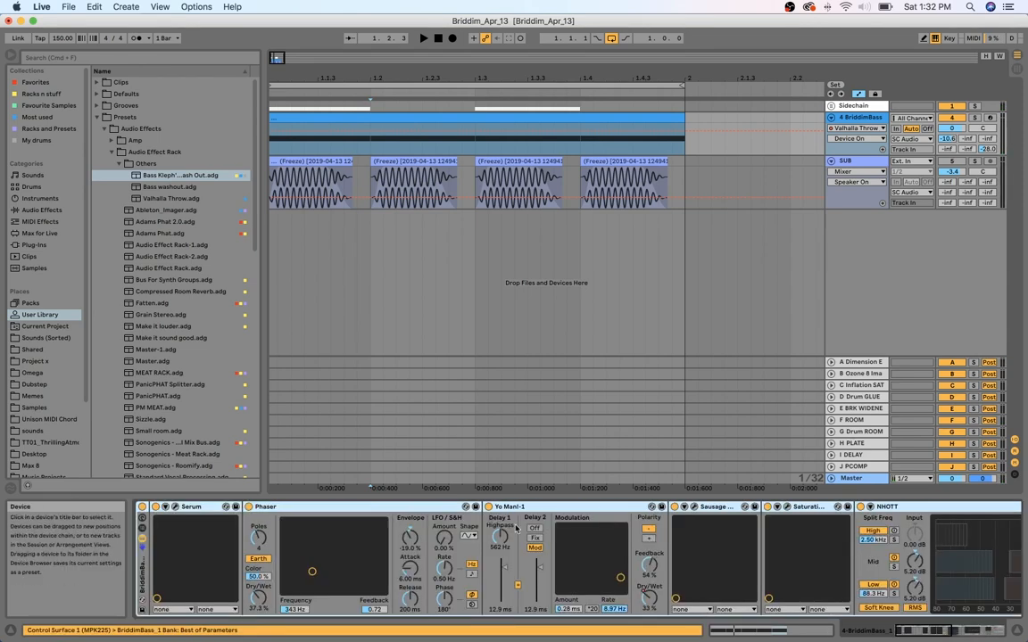
Fold the Valhalla Throw rack at the end of the BriddimBass device chain
scroll(472, 567, right, 10)
scroll(544, 561, right, 10)
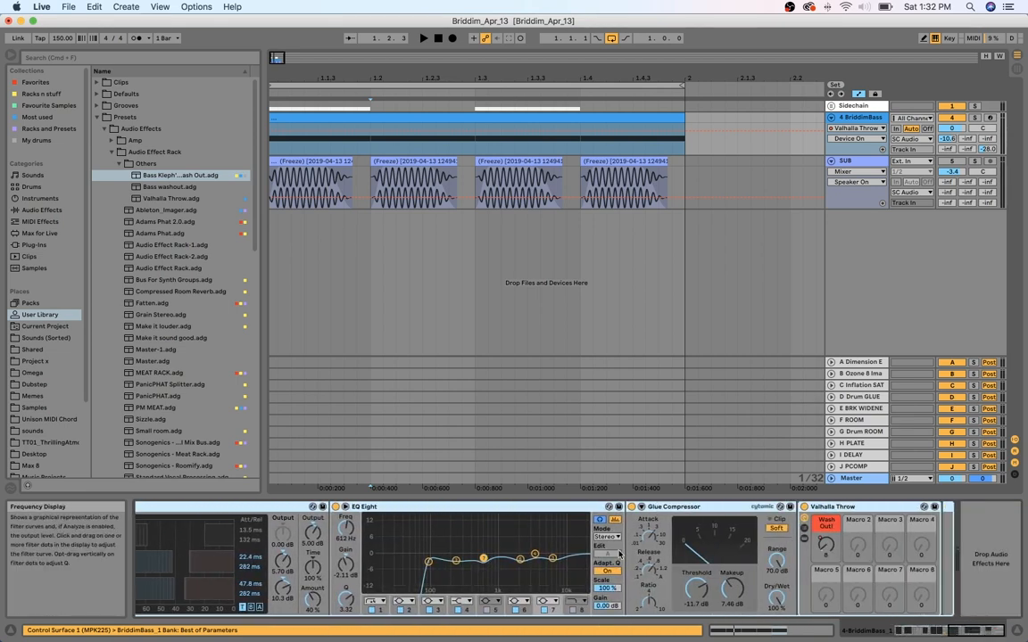
double_click(833, 507)
Reactivate the SUB track in the arrangement
scroll(395, 329, left, 2)
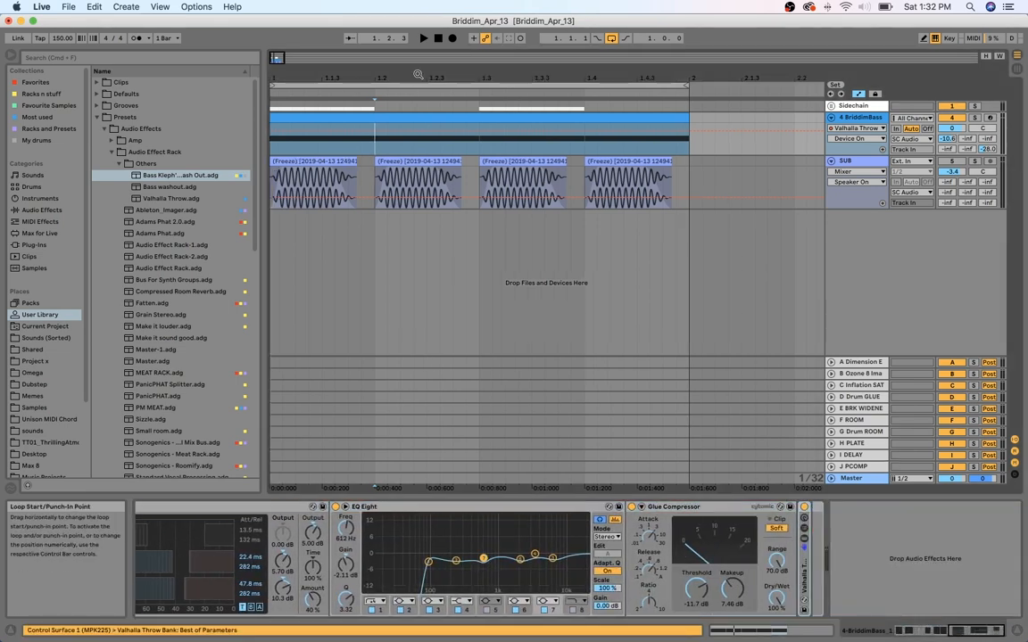
drag(418, 77, 393, 44)
click(282, 180)
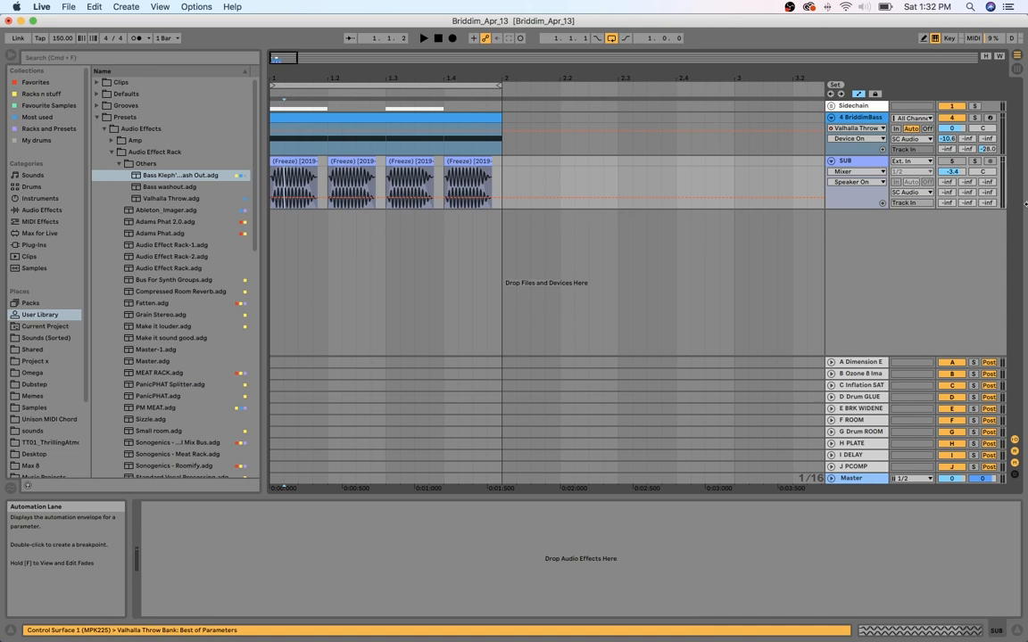
click(950, 160)
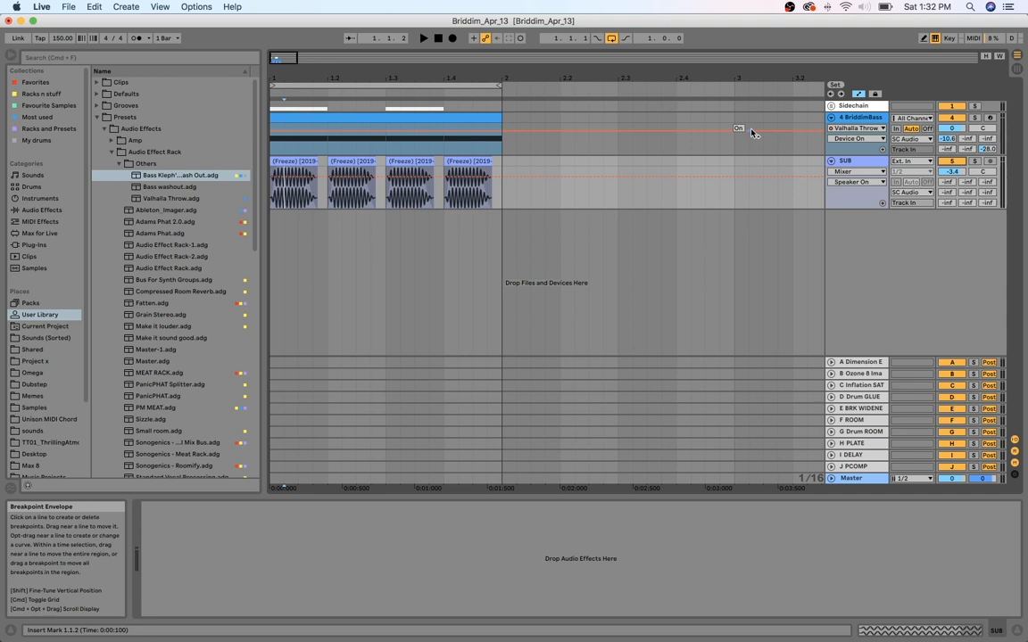
Place the insert marker at 1.1.1 on the BriddimBass track and switch to OBS
click(274, 143)
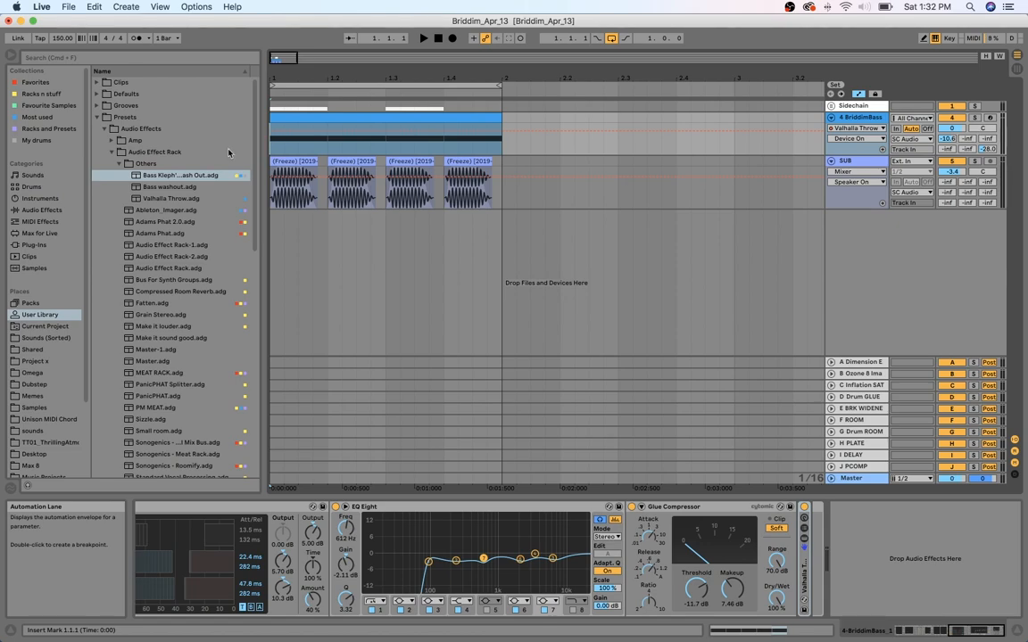
click(609, 627)
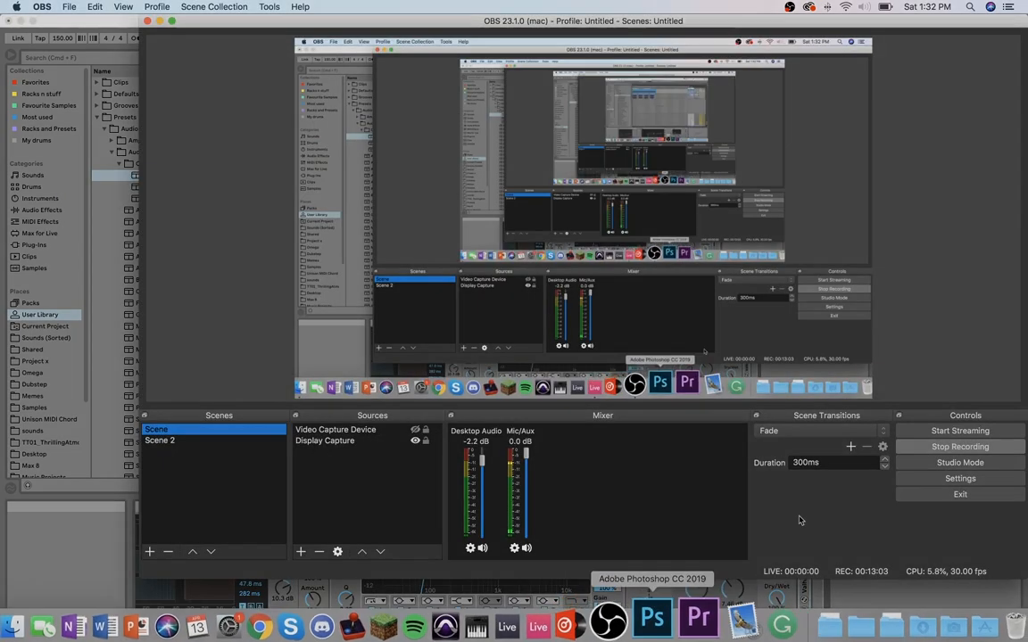